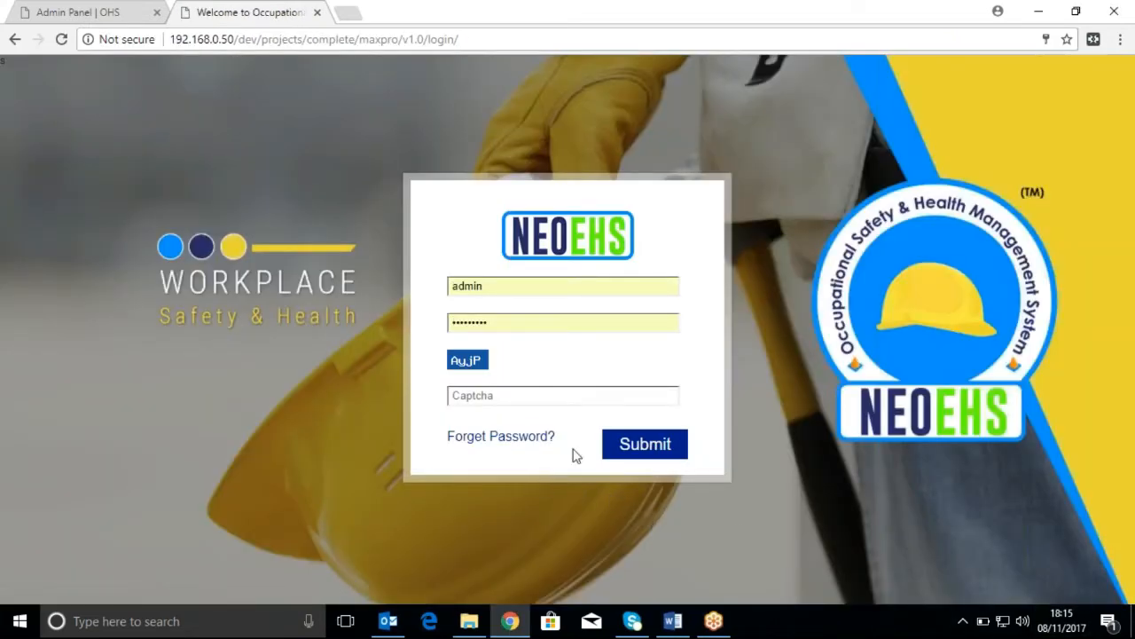
Submit the admin login and open the Incident And Injury Notification Form list in Incident Management
click(664, 452)
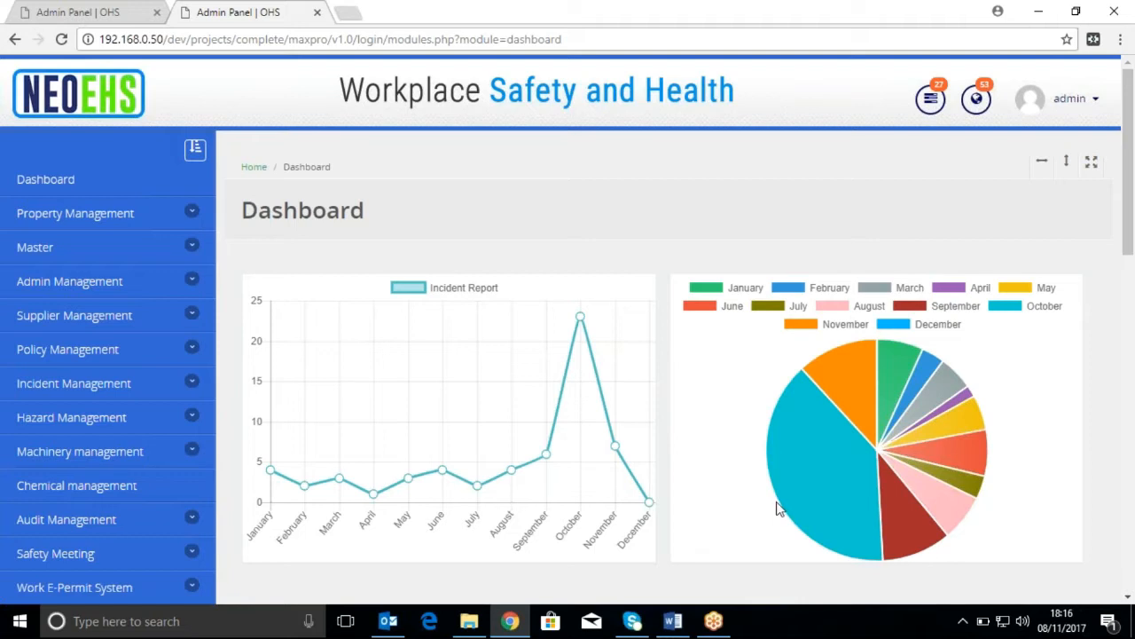
click(163, 390)
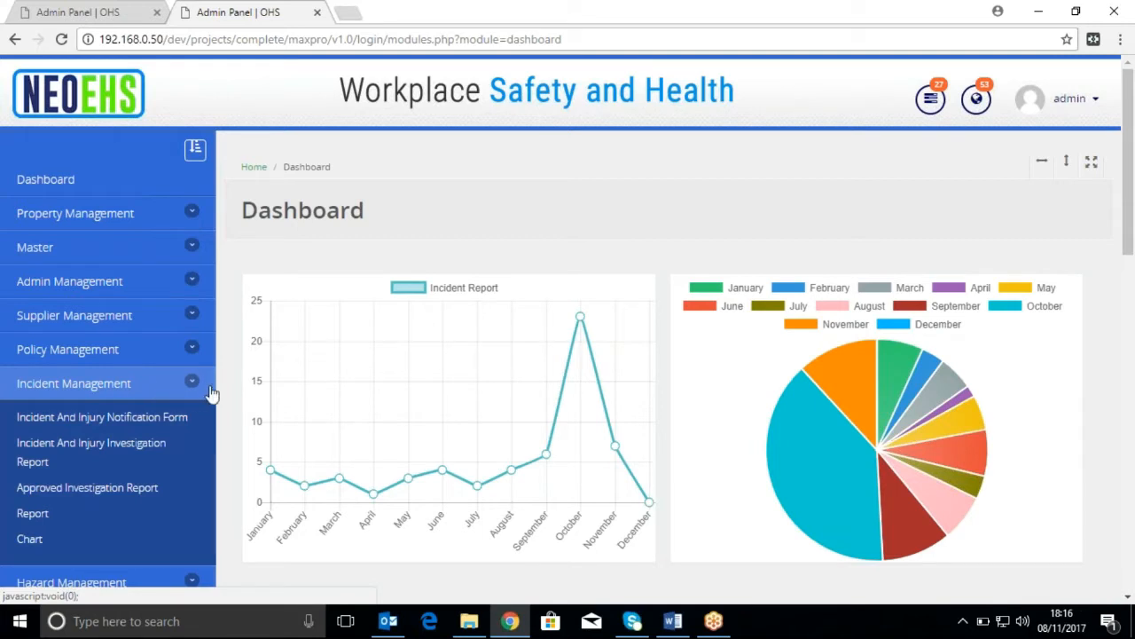
click(155, 430)
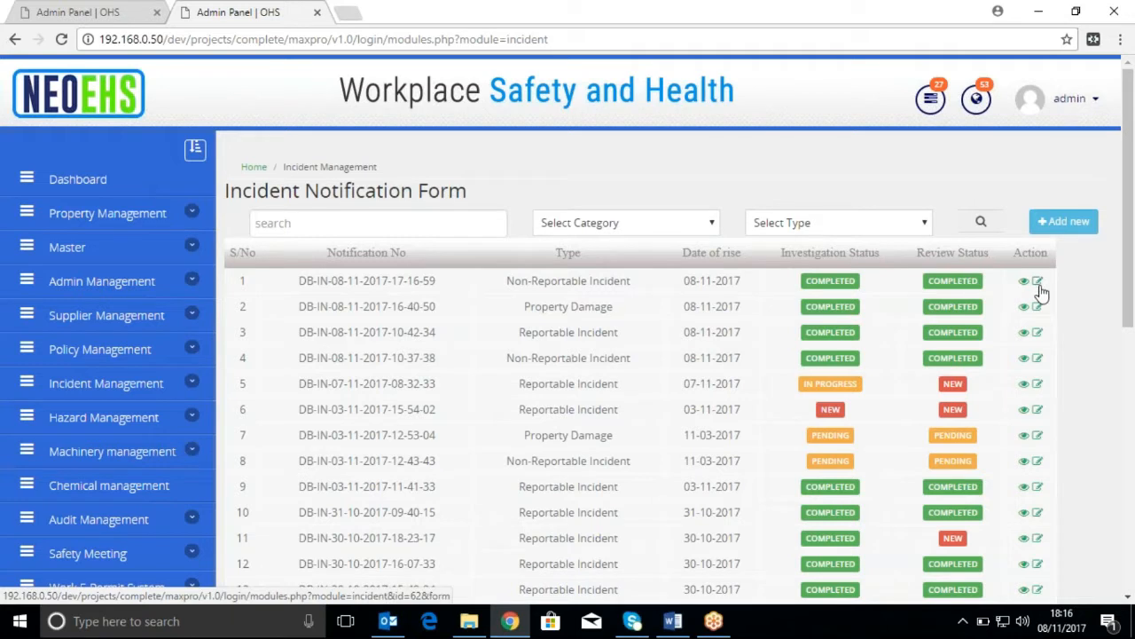
Examine the category and incident type filter options of the incident notification list
click(685, 222)
click(684, 223)
click(906, 223)
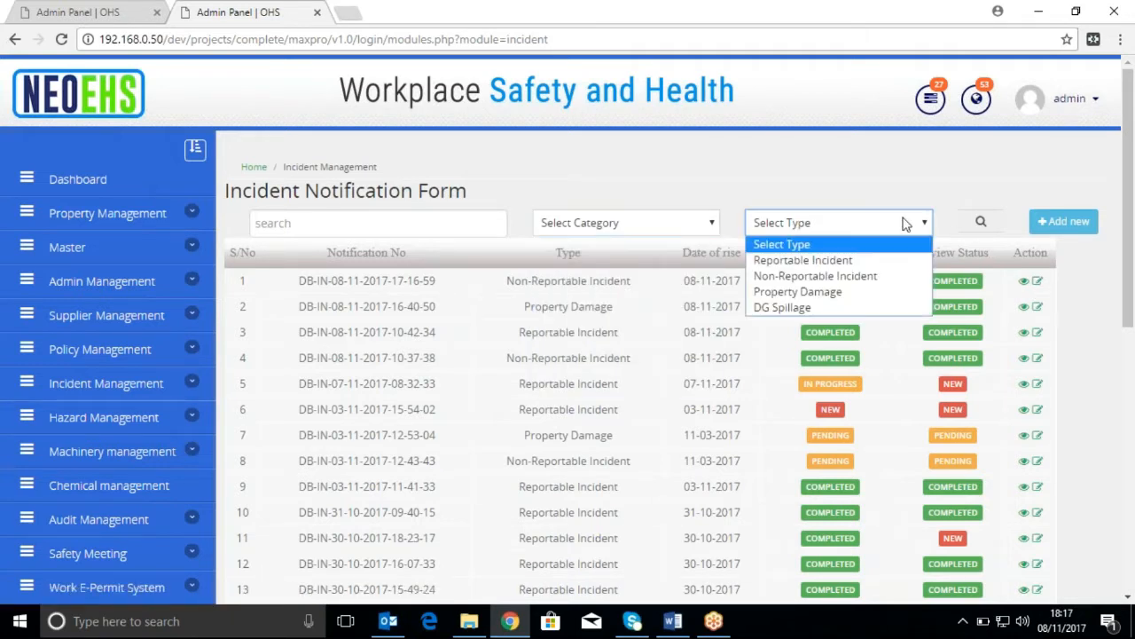
click(905, 224)
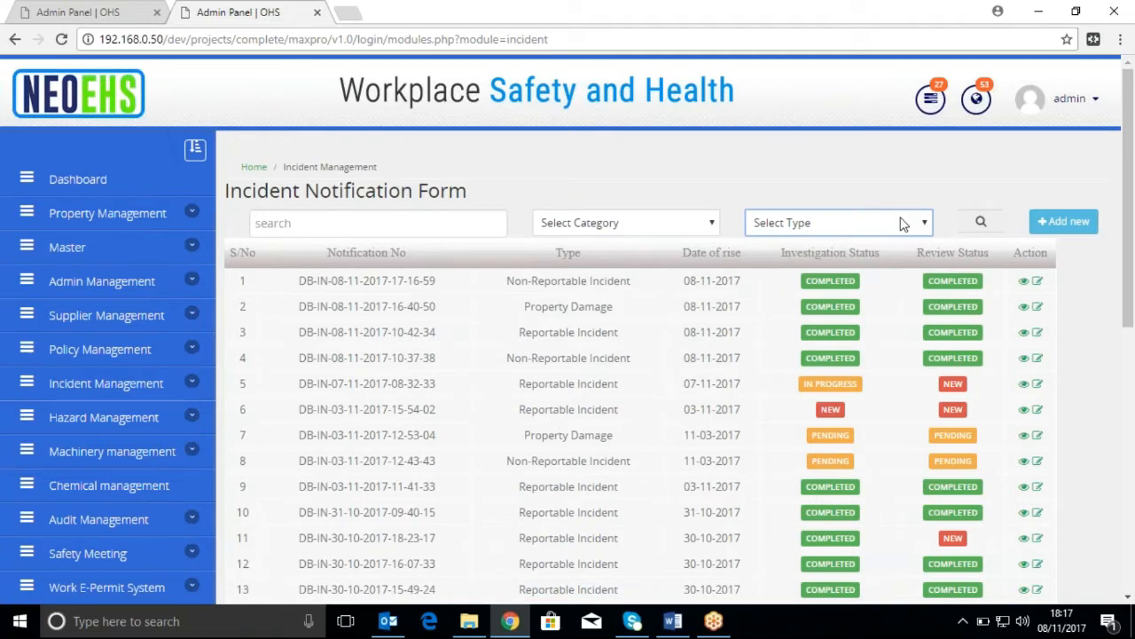
Start a new incident notification and set its incident type to Non-Reportable Incident
click(1086, 224)
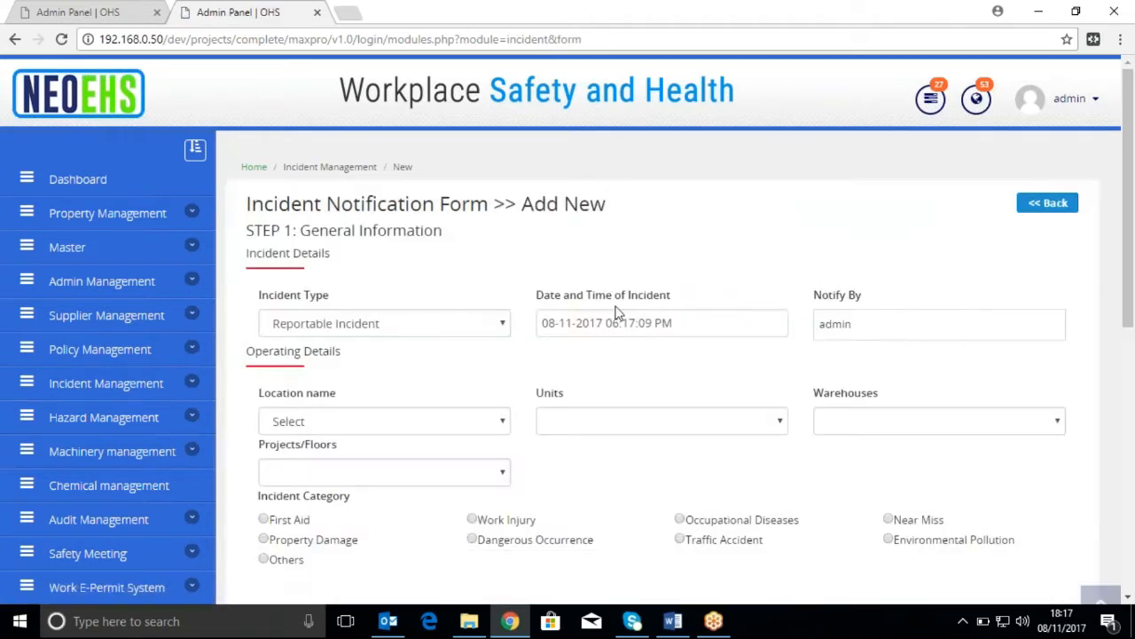
click(488, 329)
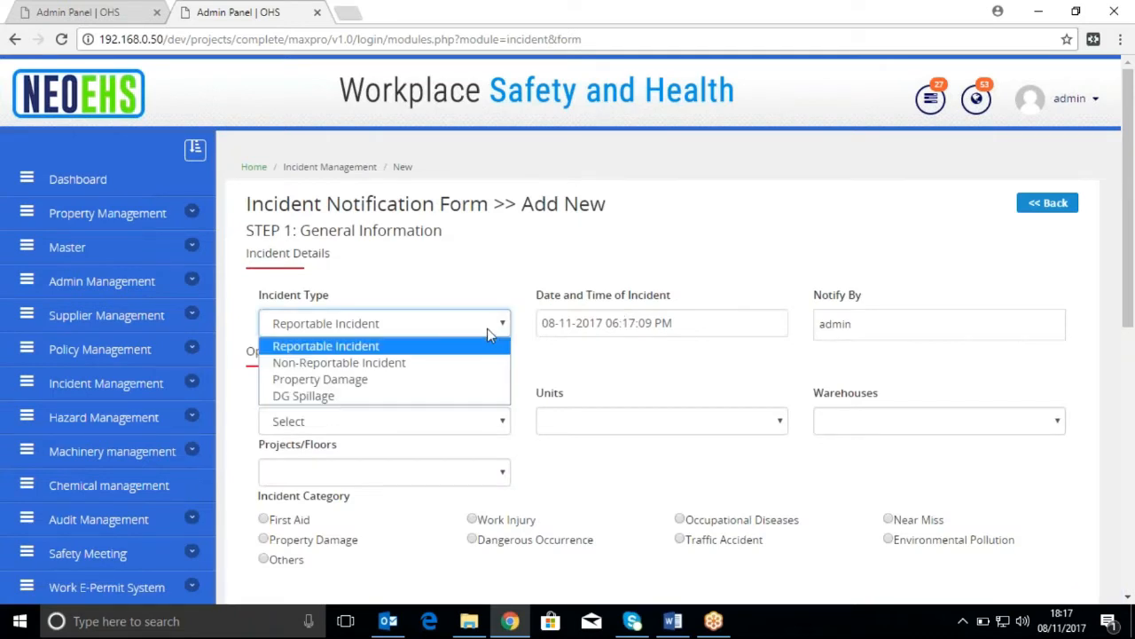
click(448, 363)
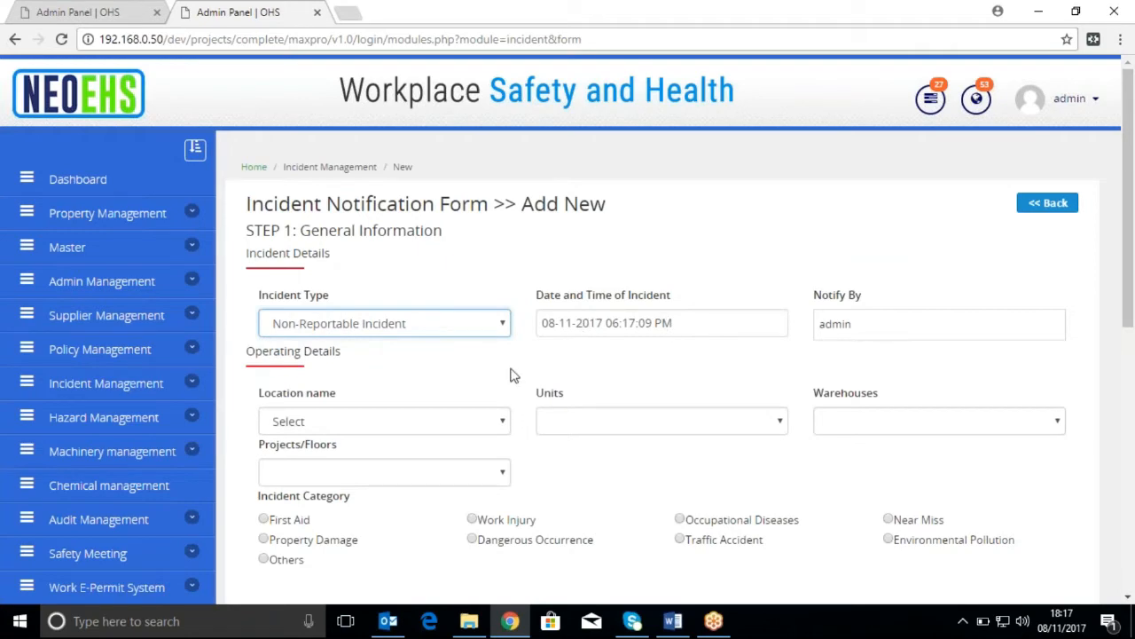
Fill in the operating details with location SLC, unit SLC Unit 1, Warehouse A and project volkswagen
scroll(523, 393, down, 2)
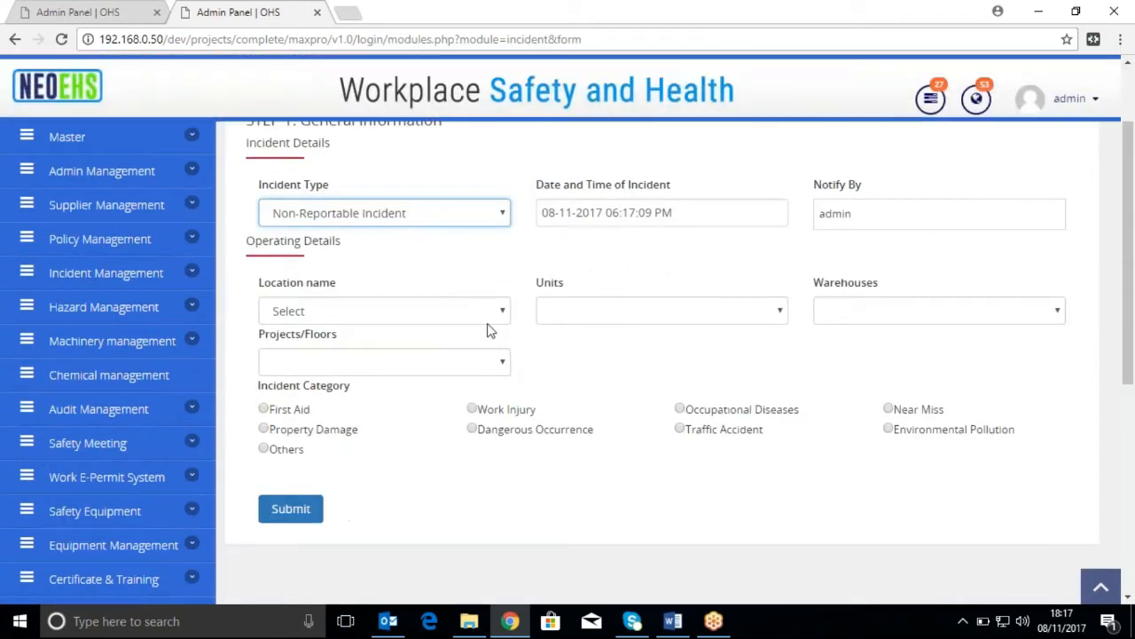
click(490, 321)
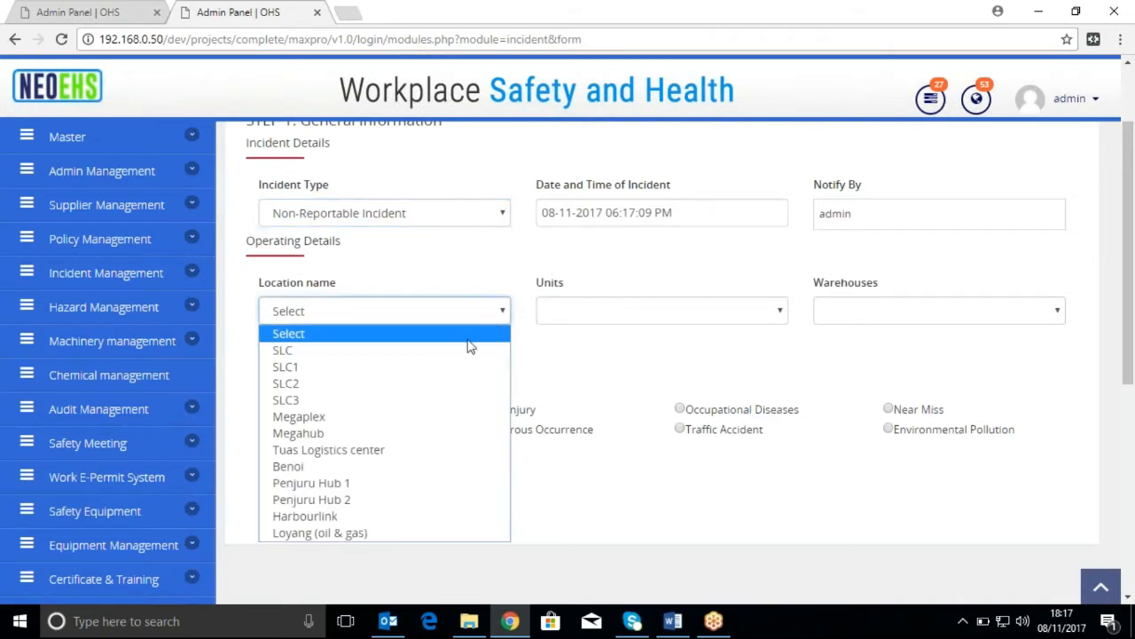
click(473, 353)
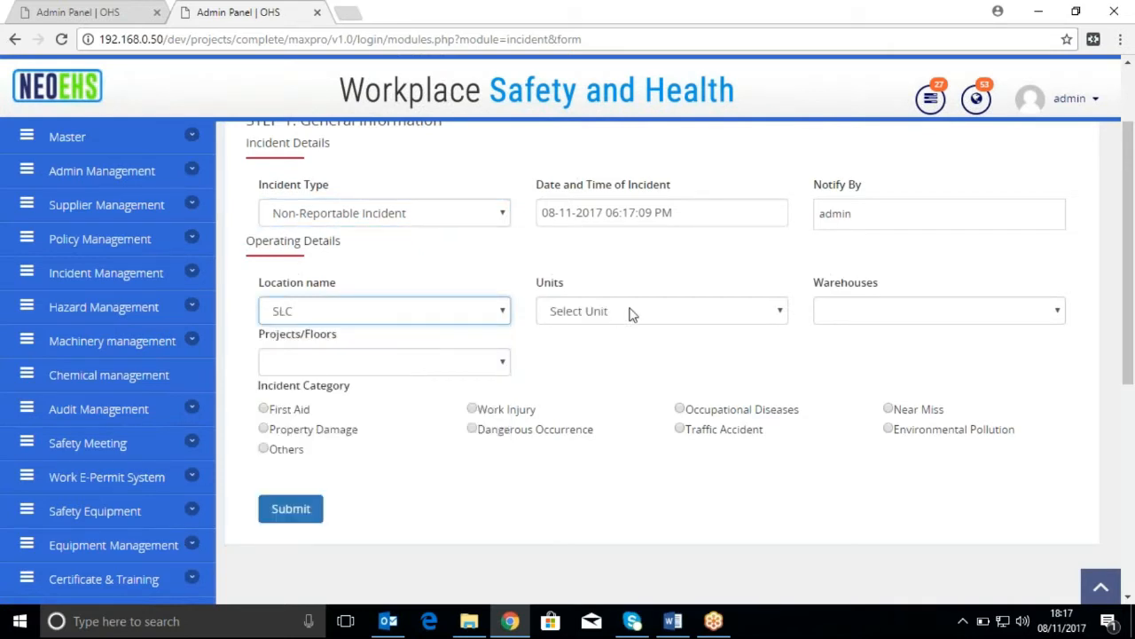
click(629, 312)
click(644, 351)
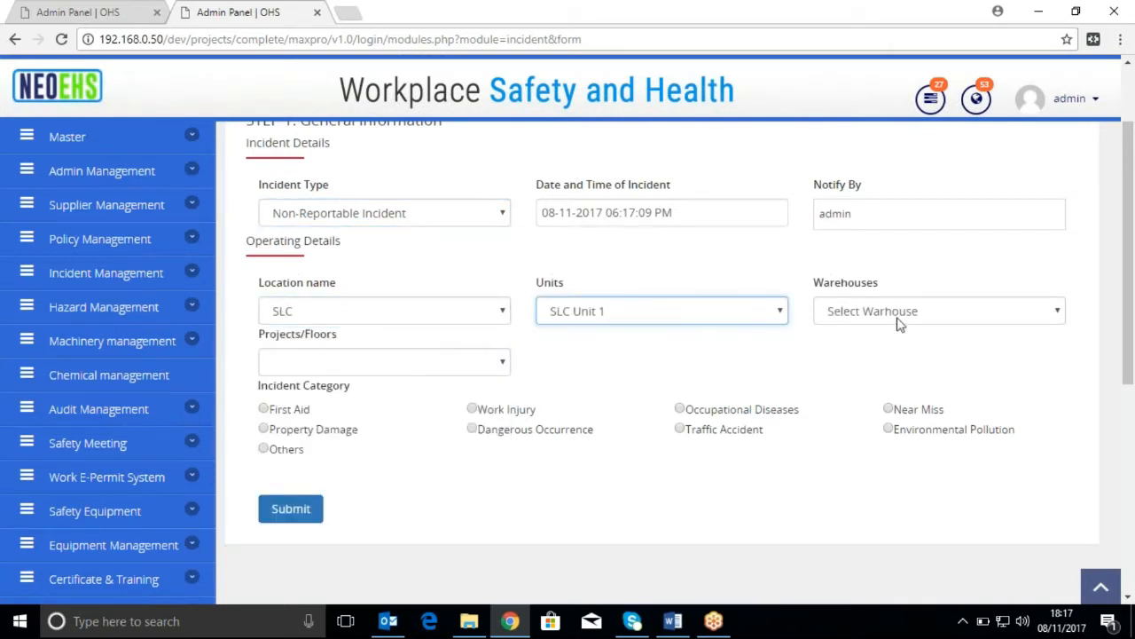
click(926, 321)
click(913, 352)
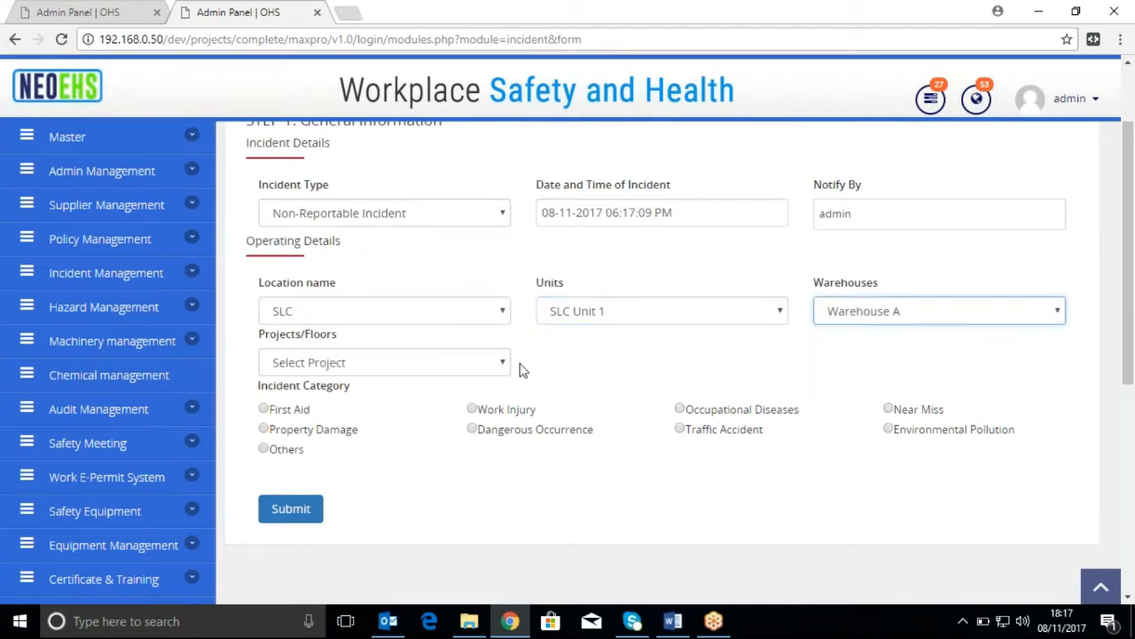
click(424, 369)
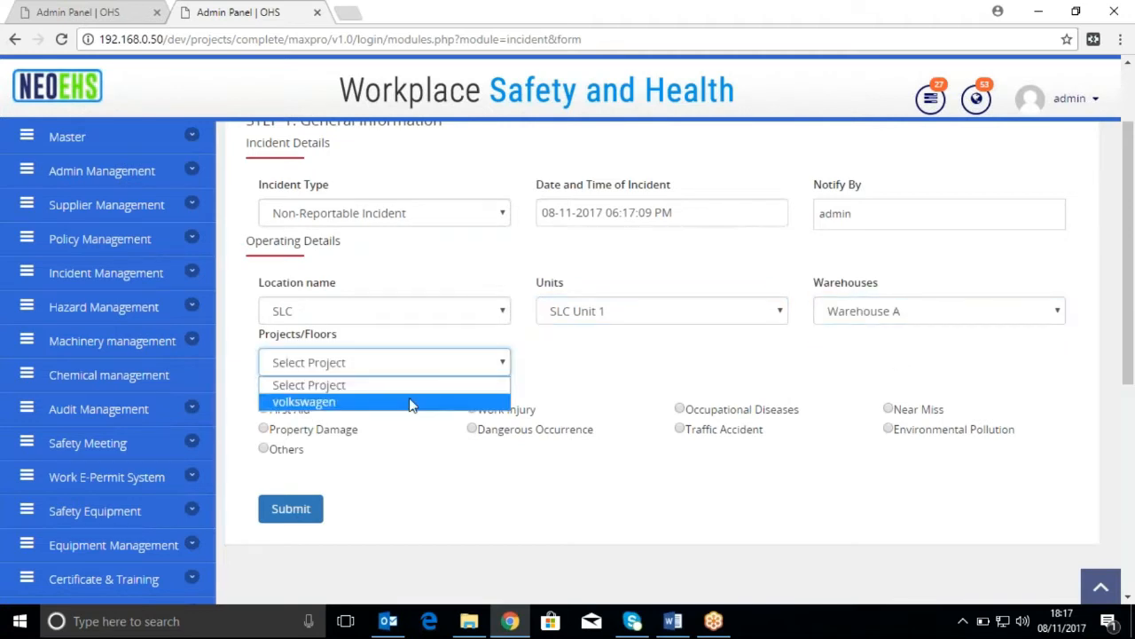
click(411, 404)
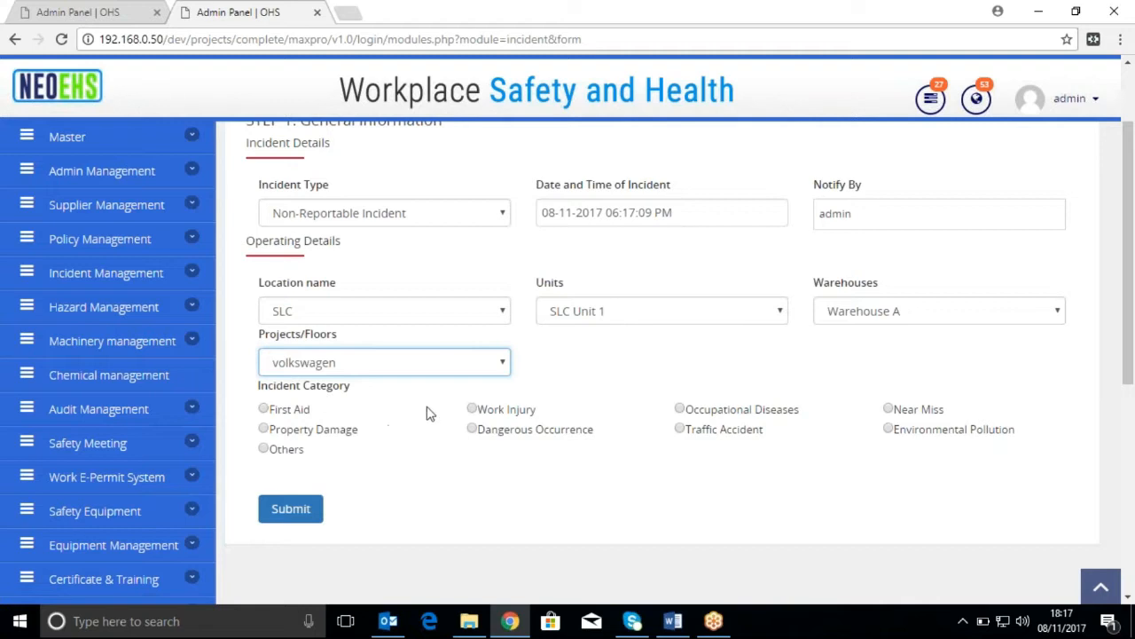
Set the incident category to Work Injury and report 1 injured person
click(471, 411)
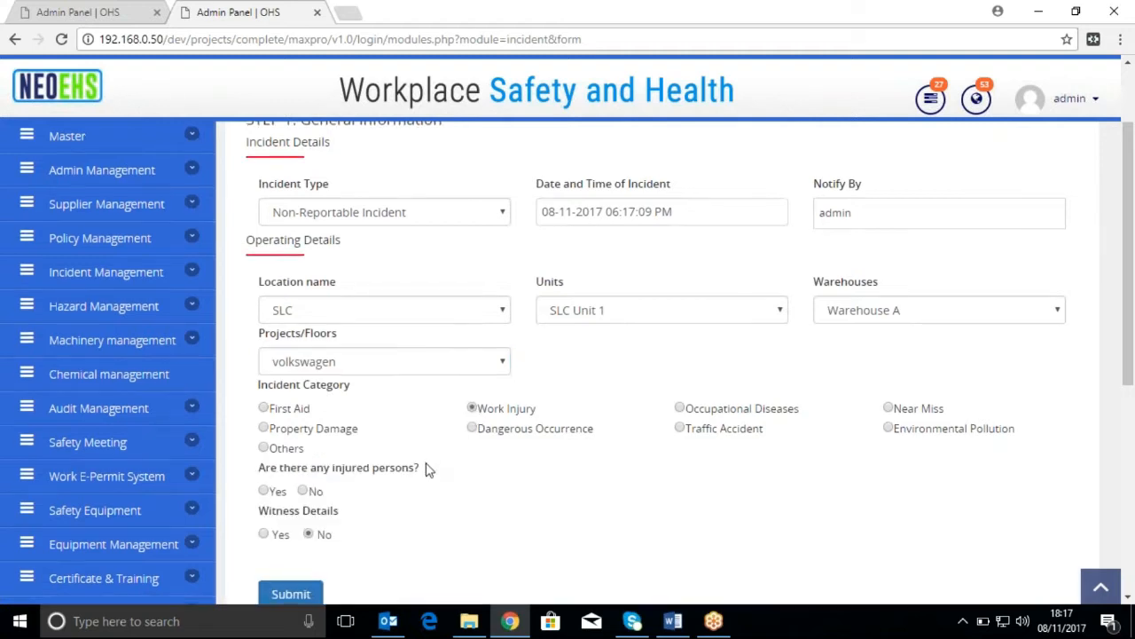
scroll(426, 467, down, 2)
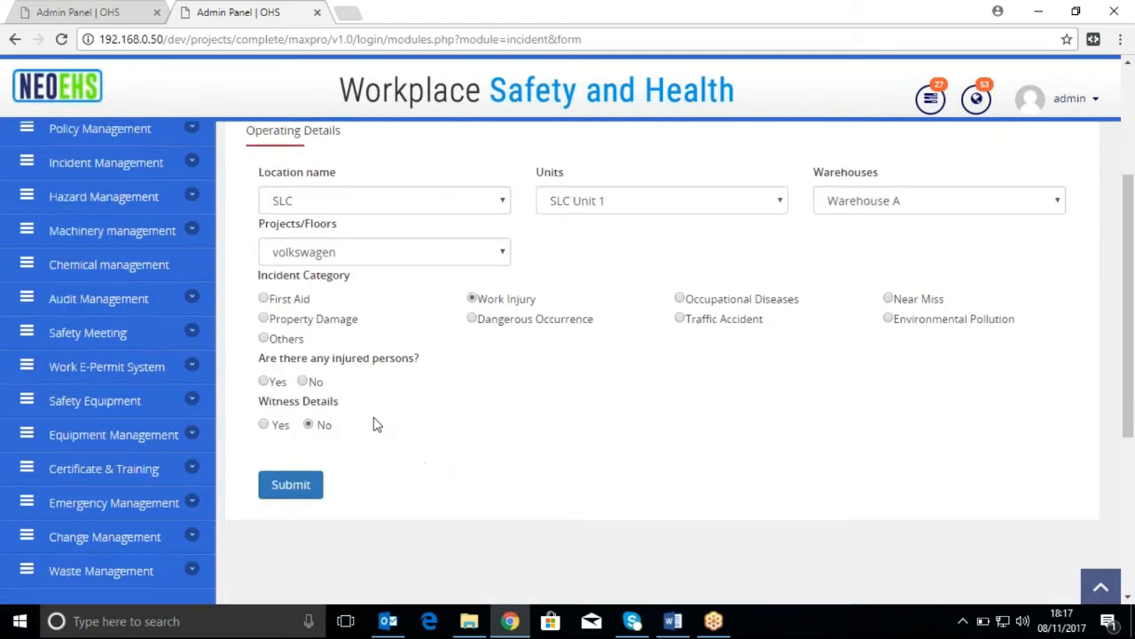
click(263, 382)
click(519, 387)
text(1)
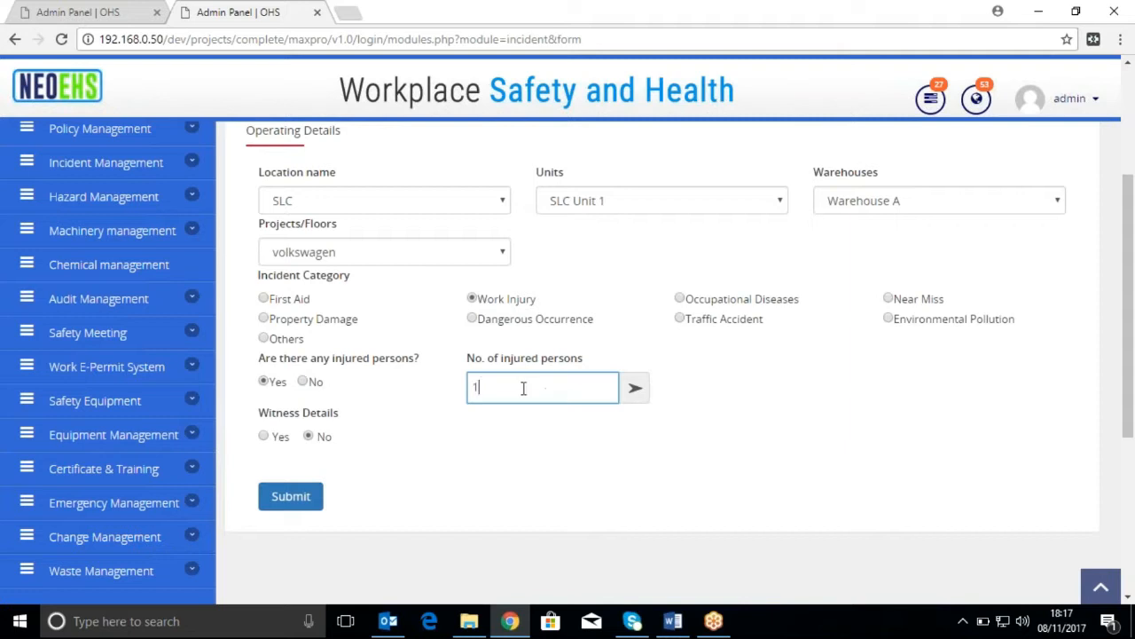
click(635, 391)
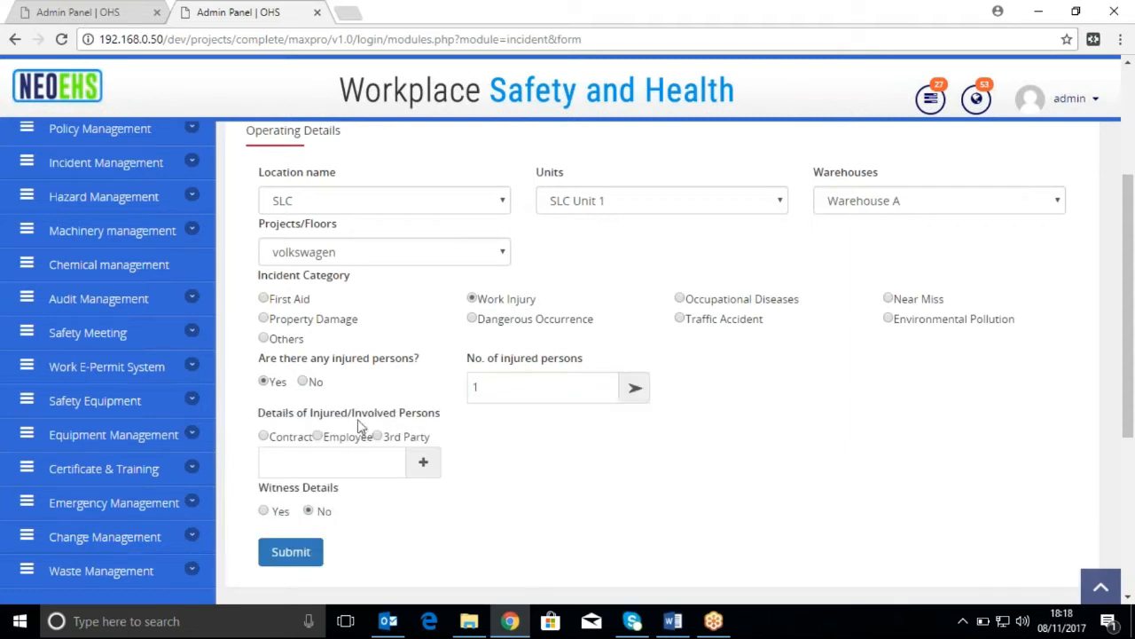
Choose the employee ArdhasEmployee1 as the injured person and open the Injury Notification Form for that entry
click(321, 438)
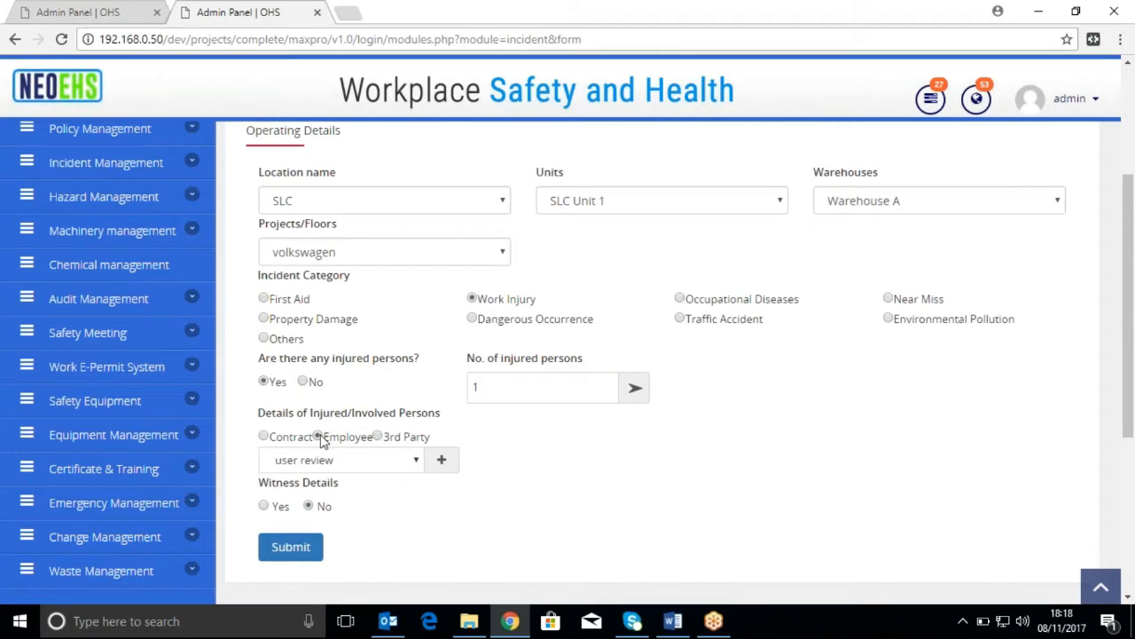
click(418, 462)
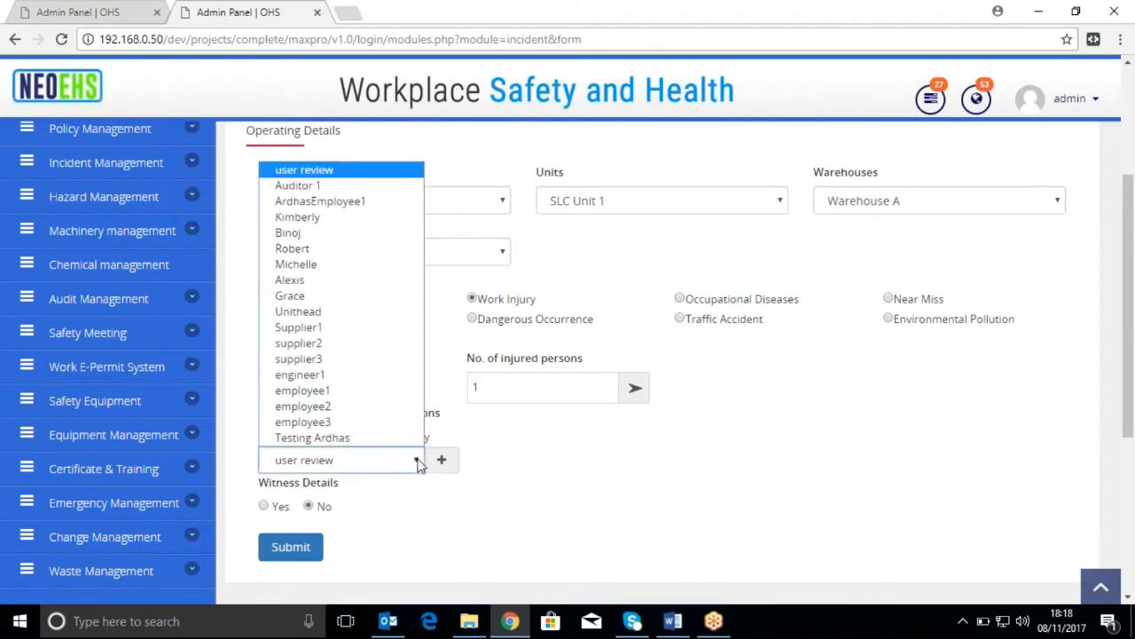
click(335, 203)
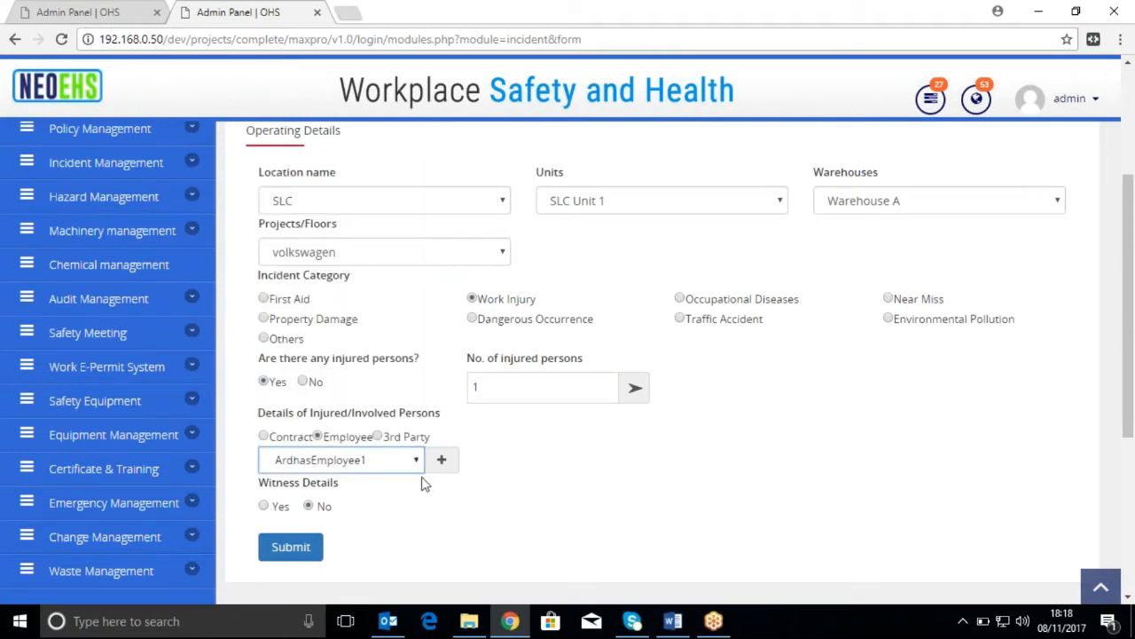
click(444, 465)
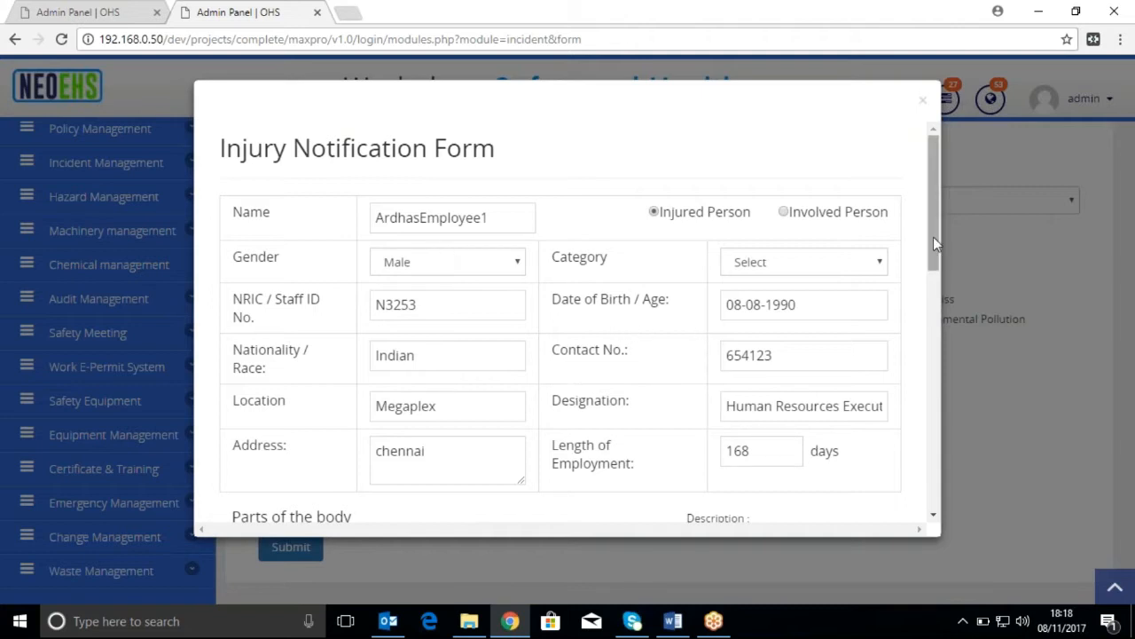
View the detail diagrams of the head, right hand and right foot from the body map
drag(933, 237, 941, 341)
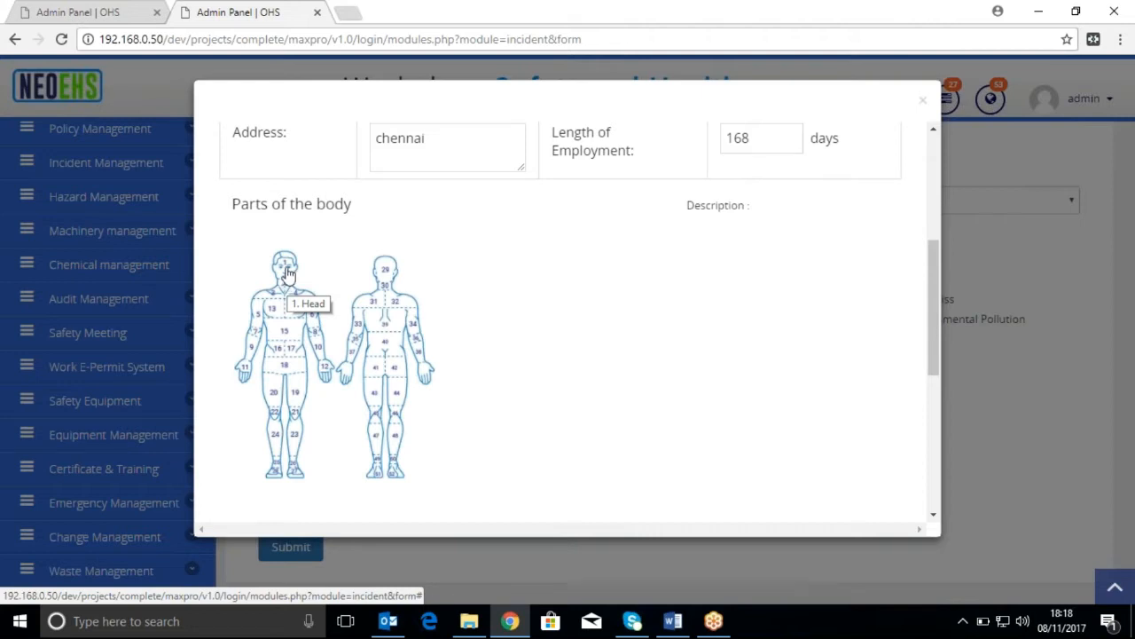
click(286, 273)
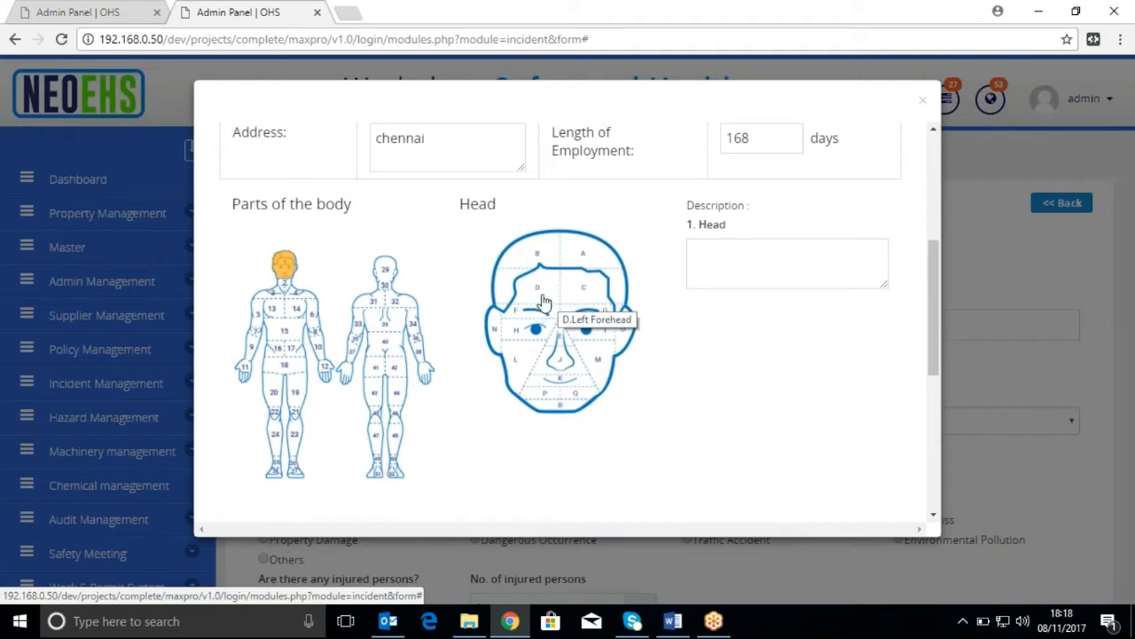
click(246, 371)
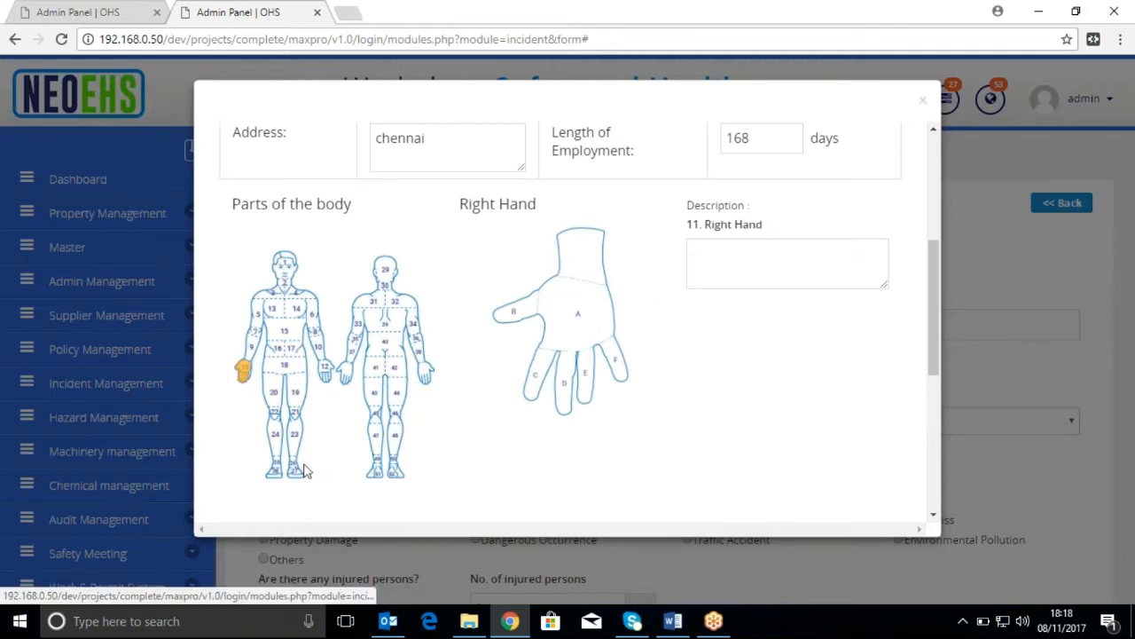
click(274, 472)
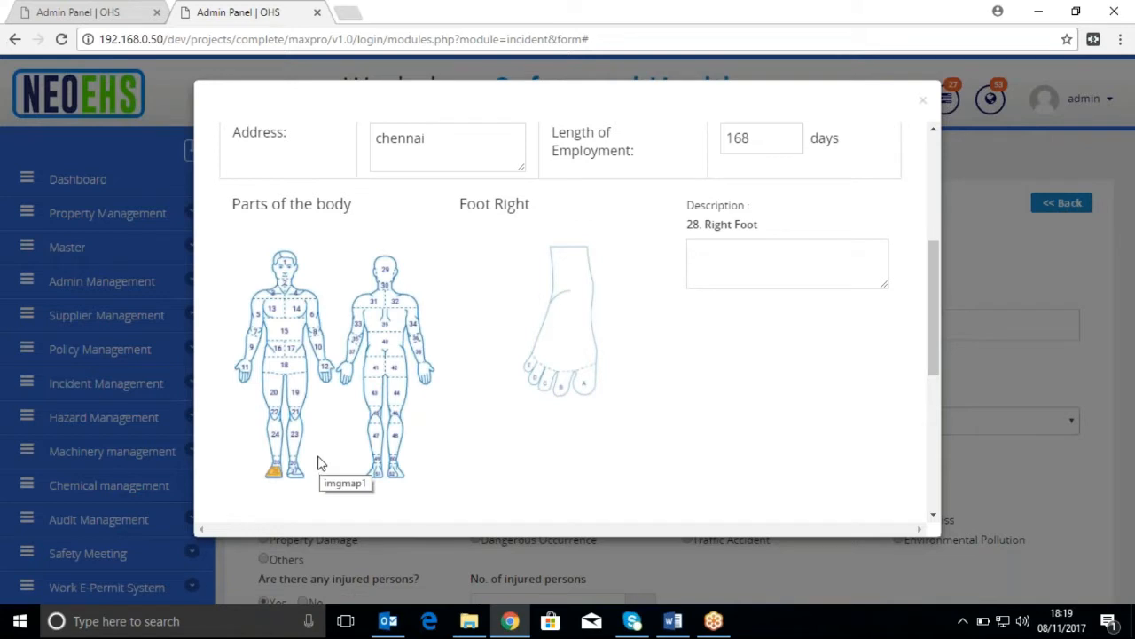
Mark the thumb of the right hand as injured and describe the injury as "Finger cut"
click(247, 376)
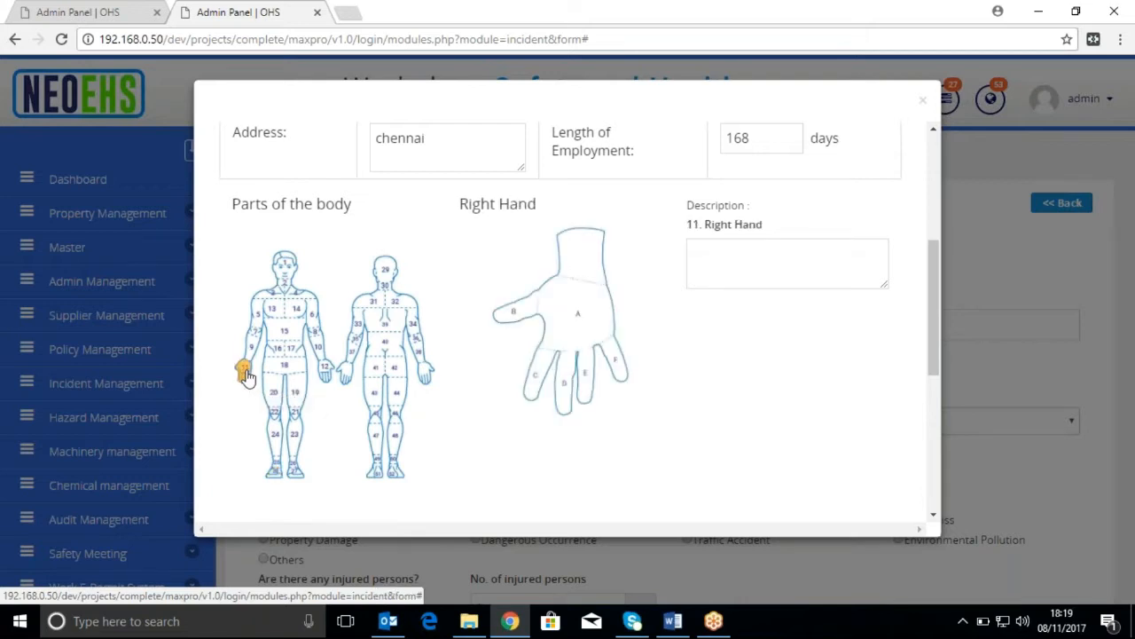
click(521, 314)
click(747, 257)
text(Finger cut)
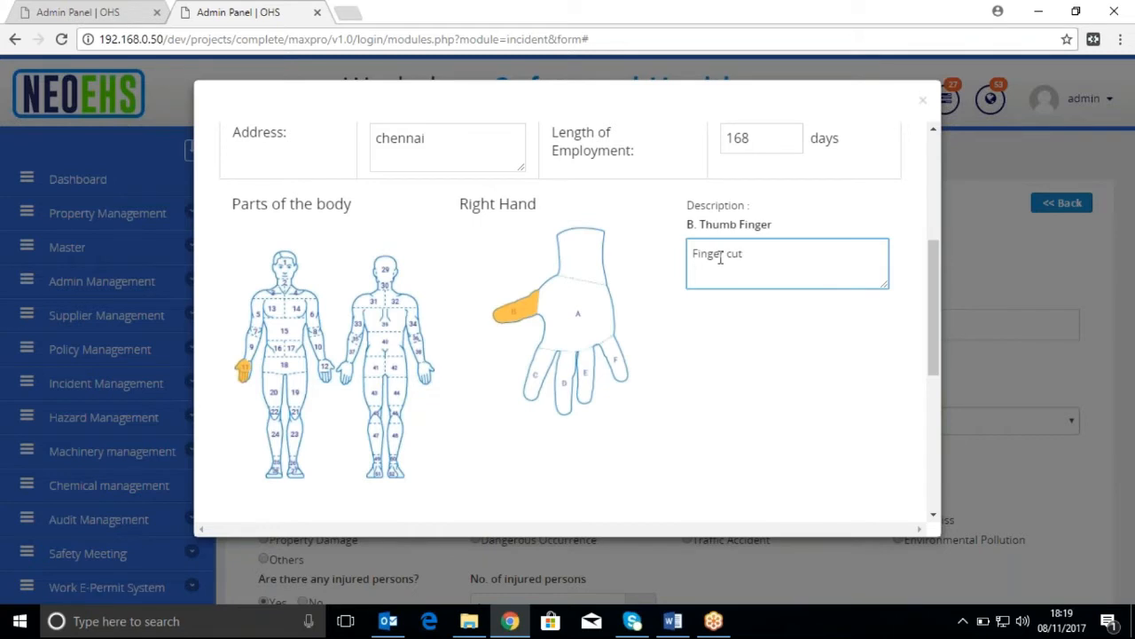
Mark the right hand's index finger as injured and enter "Fingercut" as its description
click(540, 371)
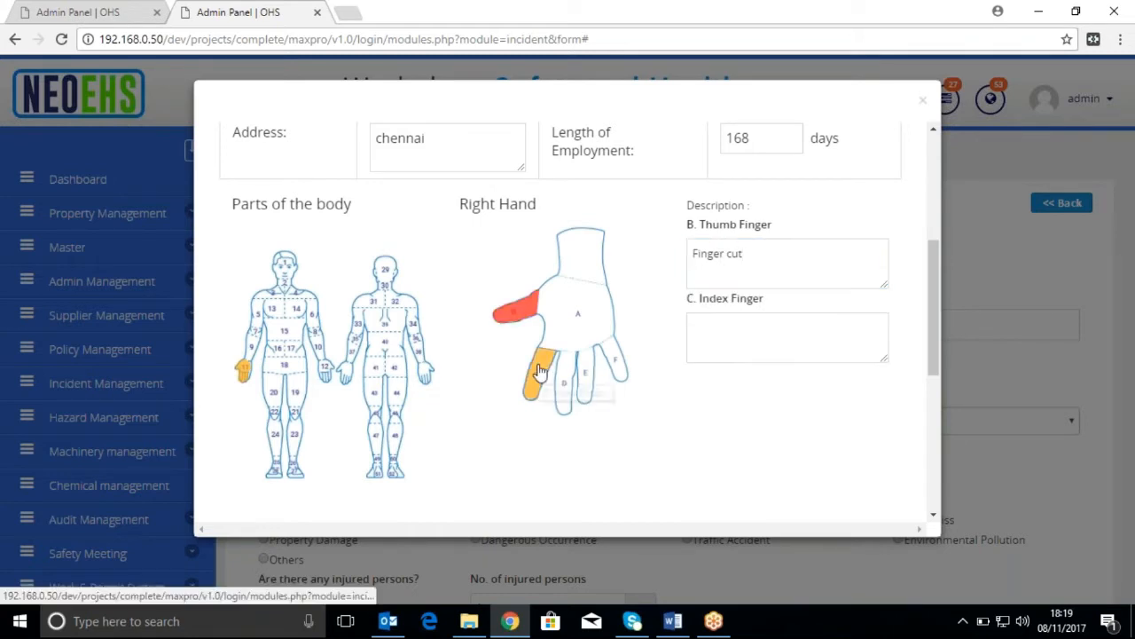
click(797, 335)
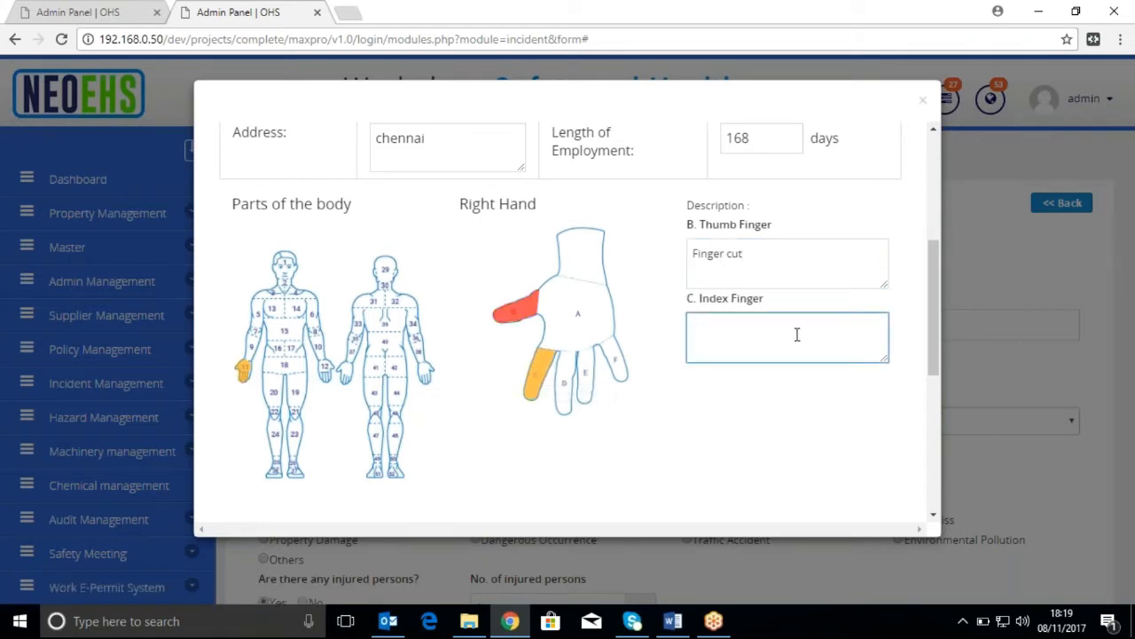
text(Fingercut)
Set the type of injury to Cuts and the type of treatment to Hospital A&E
scroll(601, 352, down, 3)
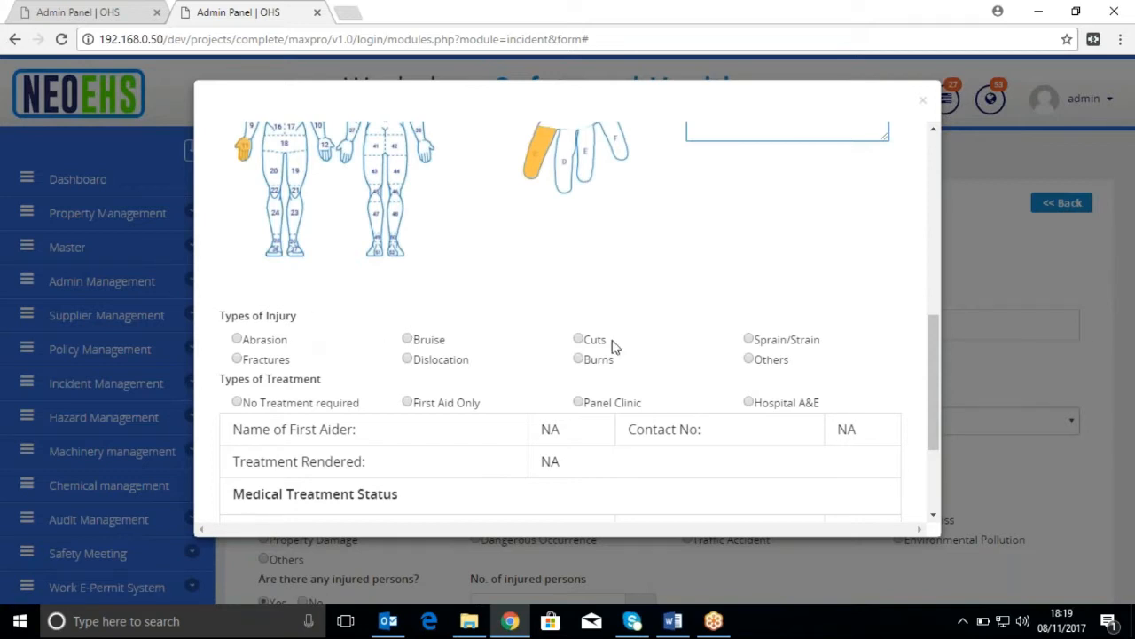
click(579, 340)
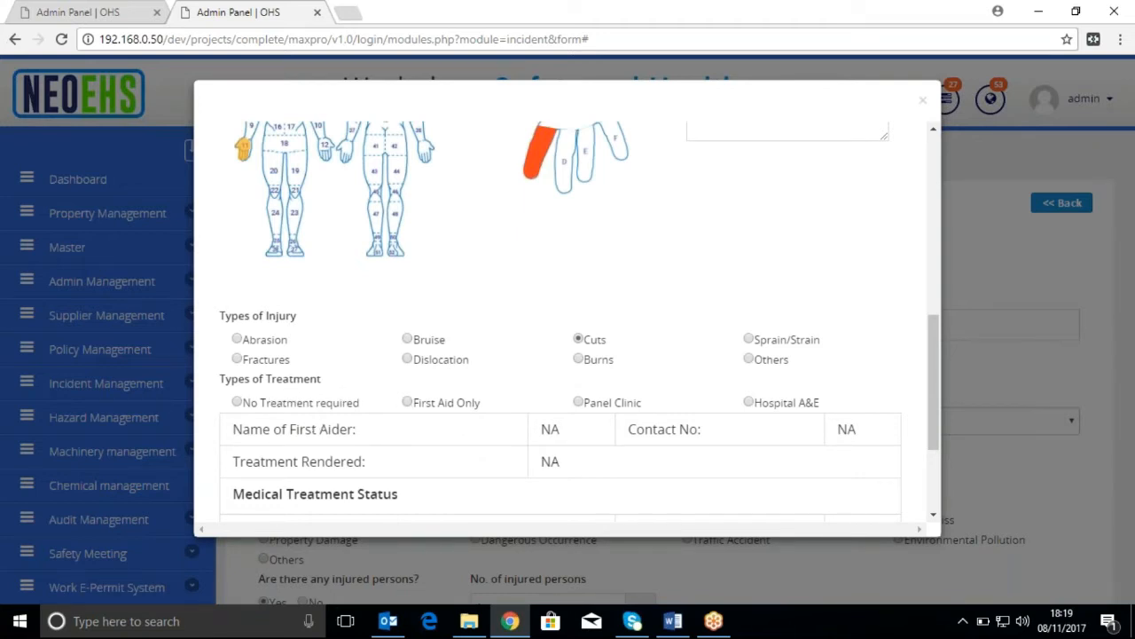
click(747, 402)
Enter DDD as the hospital name and fill in the hospital's address
click(490, 437)
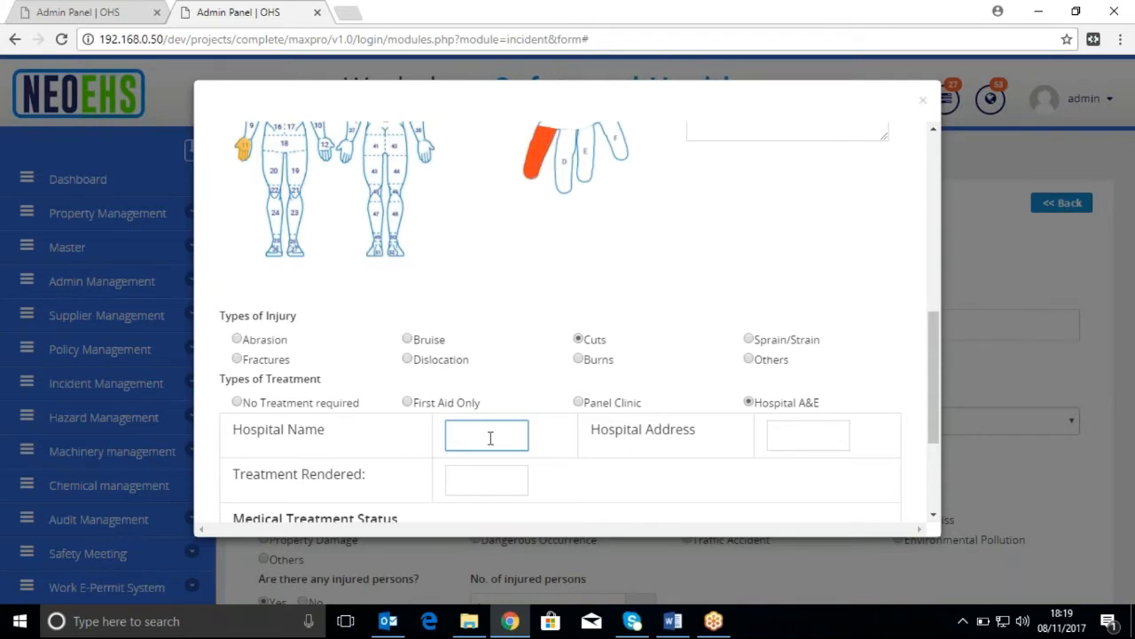
text(DDD)
click(840, 437)
text(11)
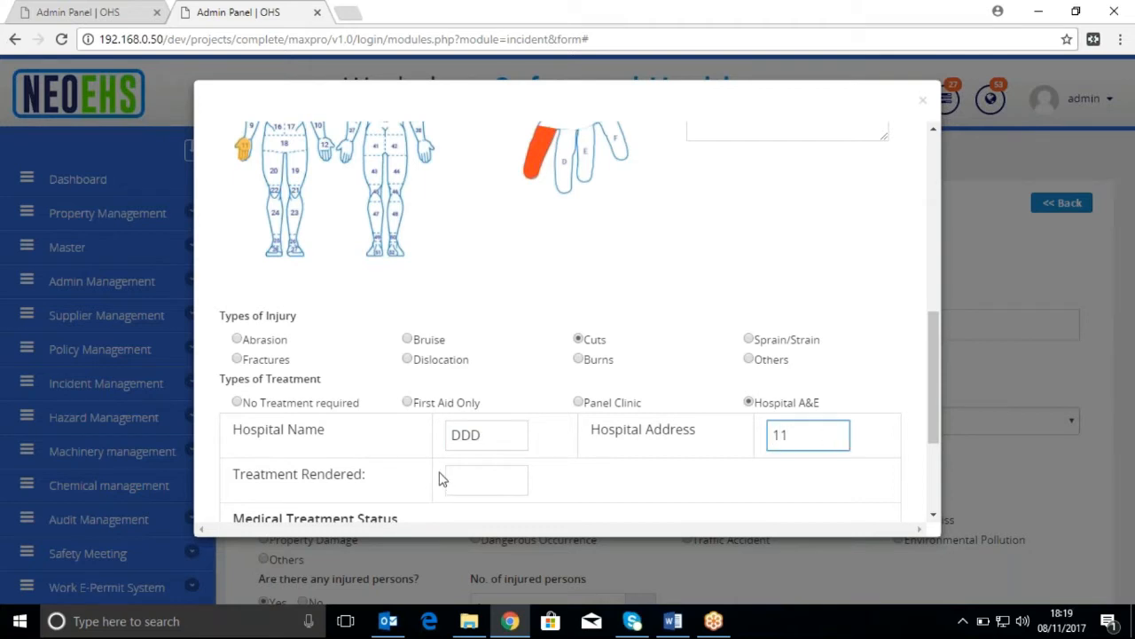
Enter Yes as the treatment rendered at the hospital
click(474, 479)
text(HYes)
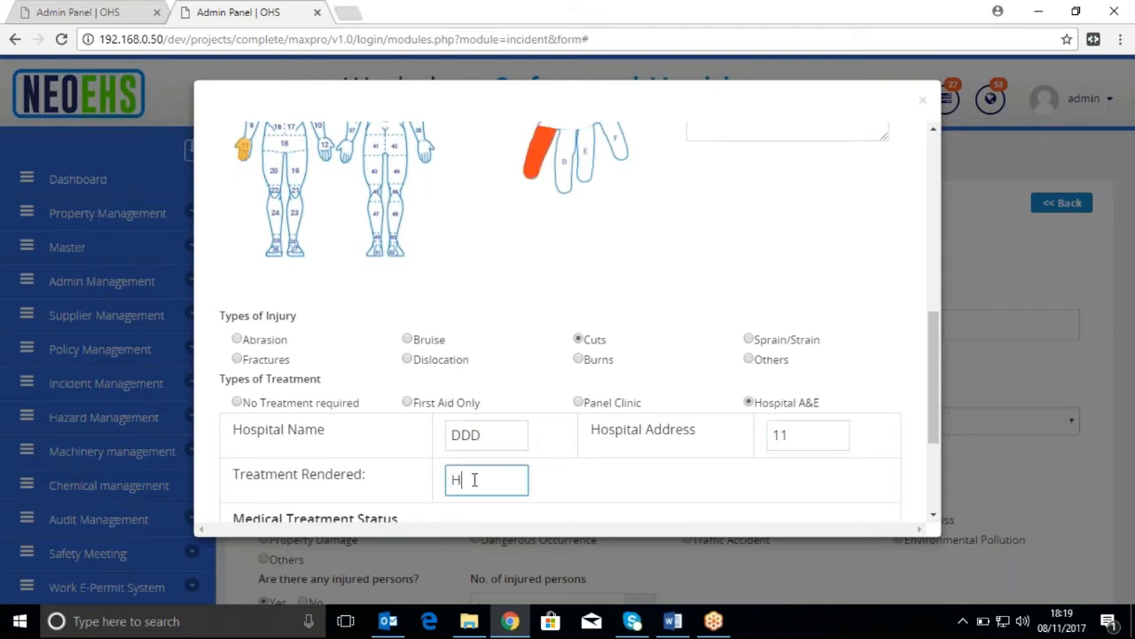
key(BackSpace)
key(BackSpace)
text(Yes)
Mark the employee as hospitalized for more than 24 hours and set the number of MC days to 2
scroll(495, 474, down, 2)
scroll(494, 474, down, 1)
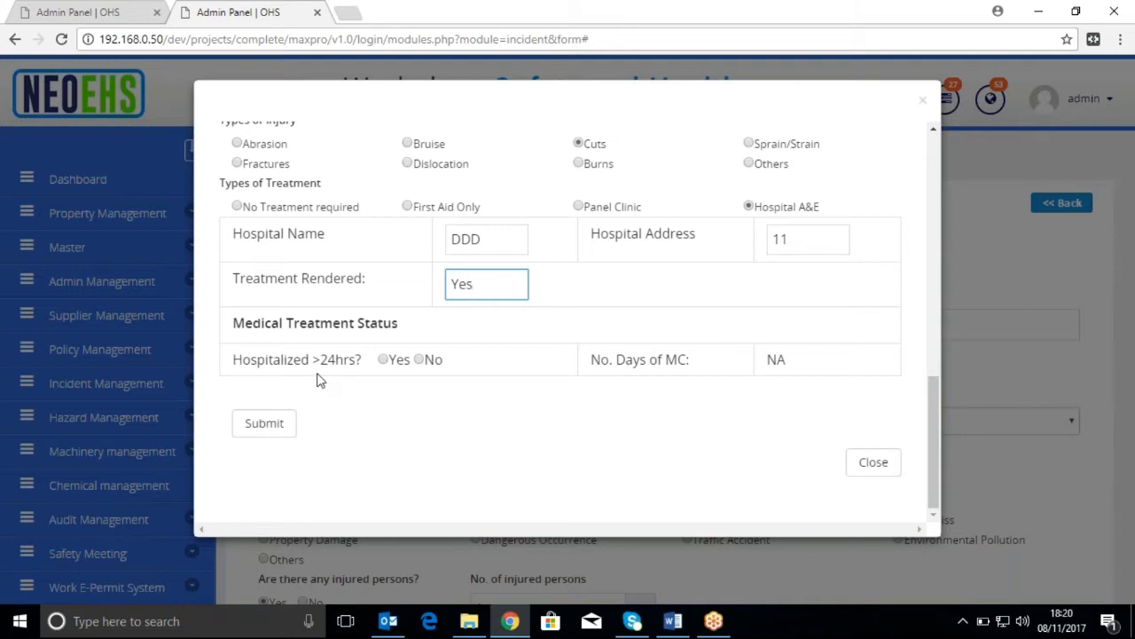
click(383, 360)
click(807, 371)
text(2)
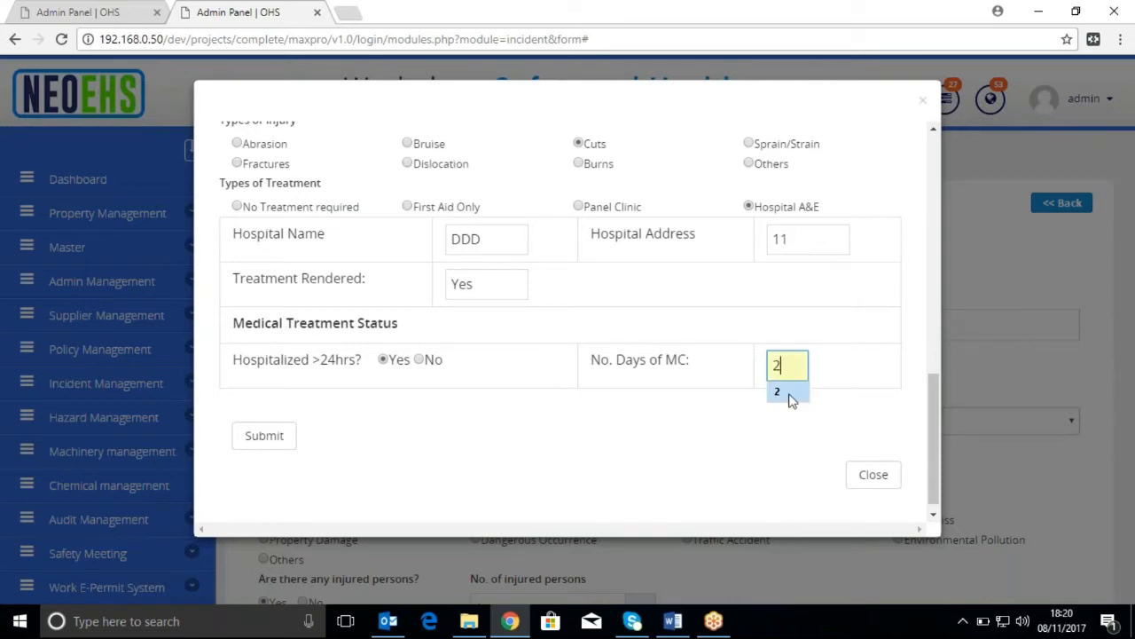
Check the entered injury and treatment details and submit the injured person's form
scroll(798, 402, up, 4)
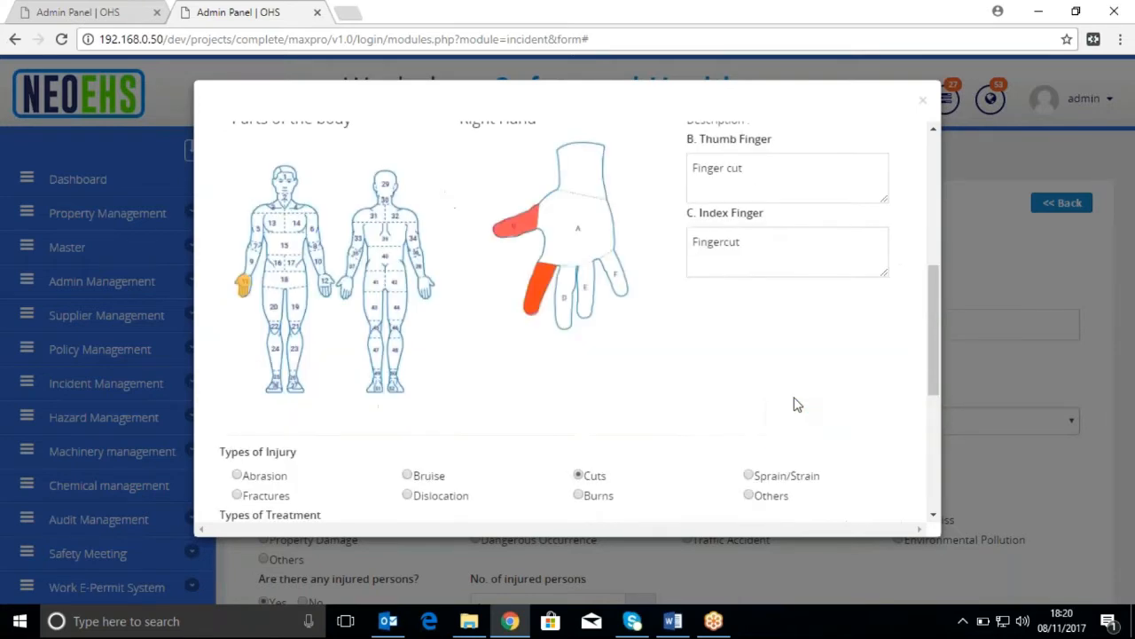
scroll(797, 405, up, 2)
scroll(794, 401, down, 4)
scroll(795, 404, down, 2)
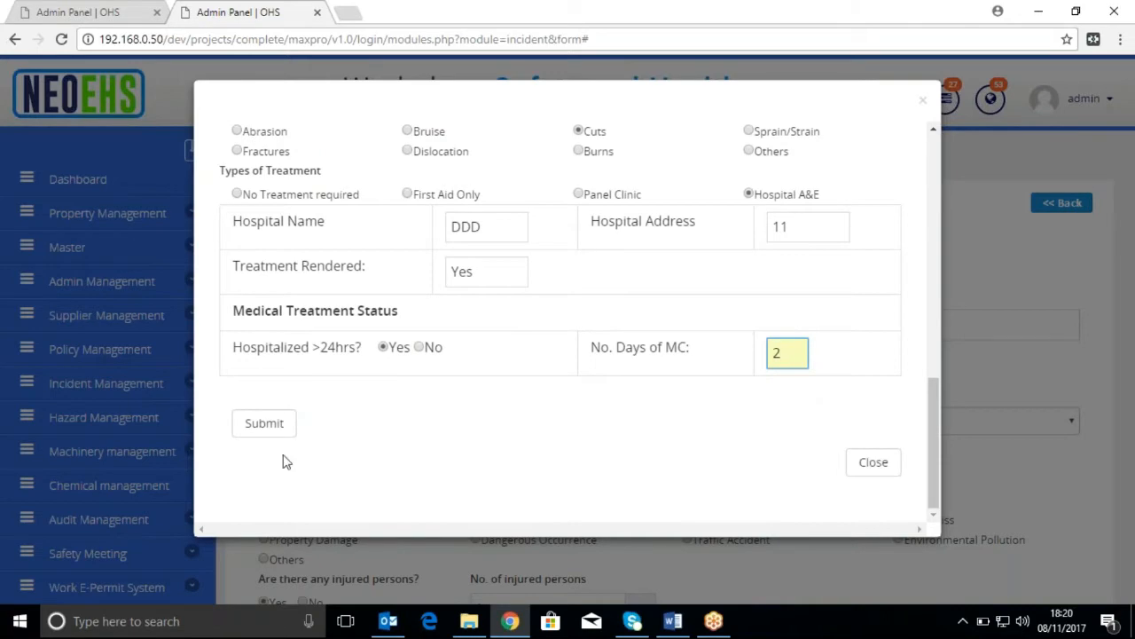
click(282, 431)
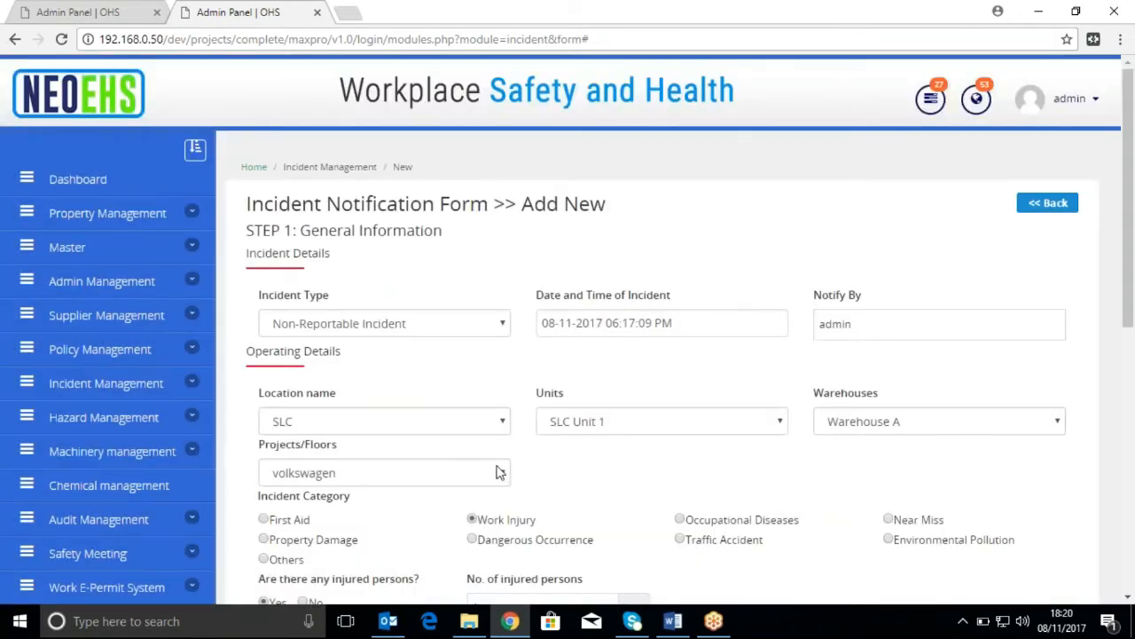
Set Witness Details to Yes in the incident notification form
scroll(564, 351, down, 3)
scroll(564, 351, down, 3)
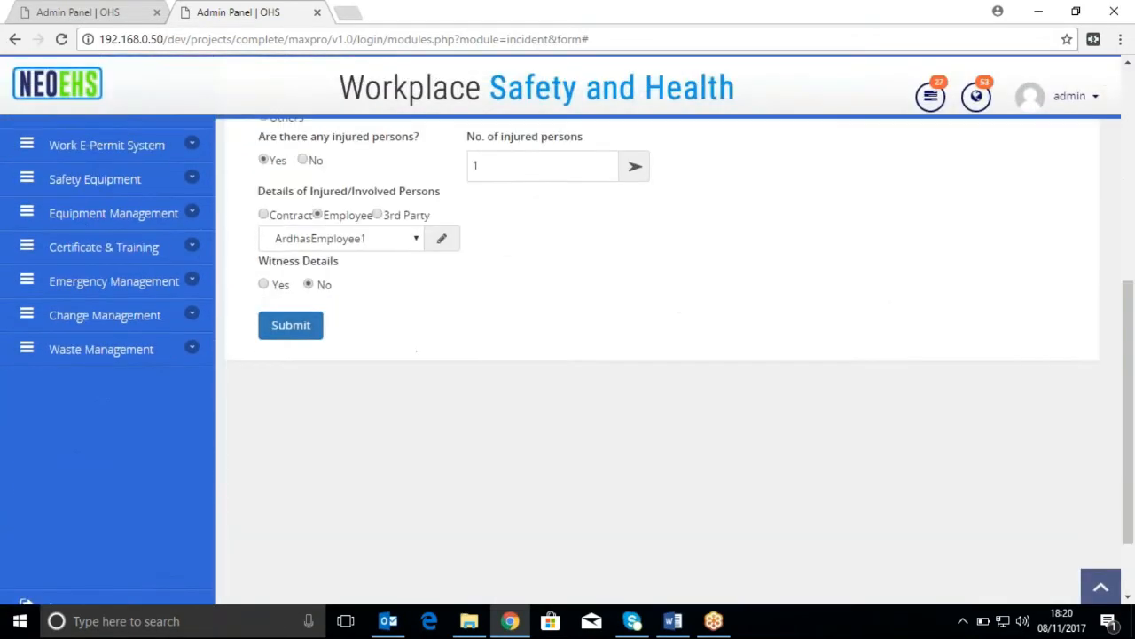
scroll(564, 355, up, 3)
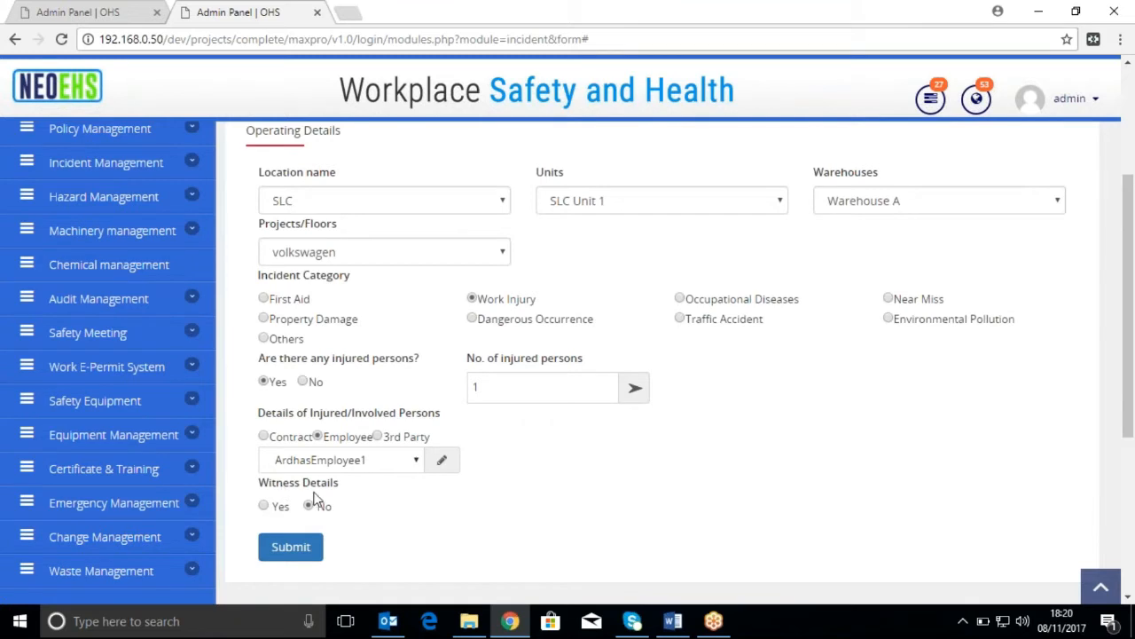
click(264, 508)
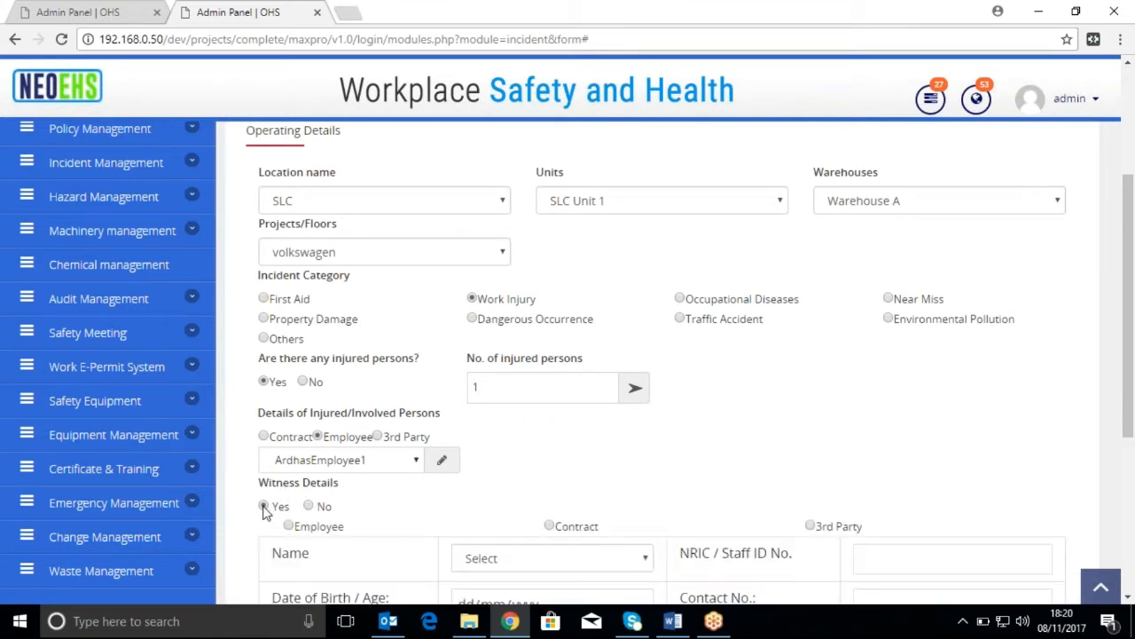
Set the witness type to Employee and choose the witness's name from the employee list
scroll(427, 502, down, 2)
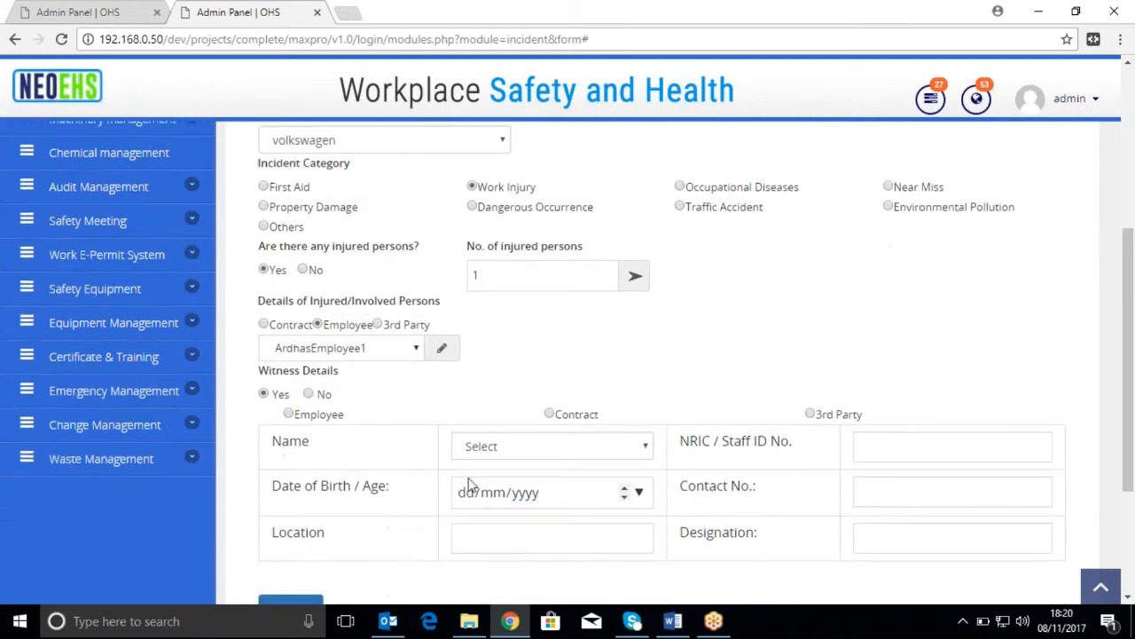
scroll(468, 485, down, 3)
scroll(292, 300, up, 1)
click(289, 292)
click(593, 353)
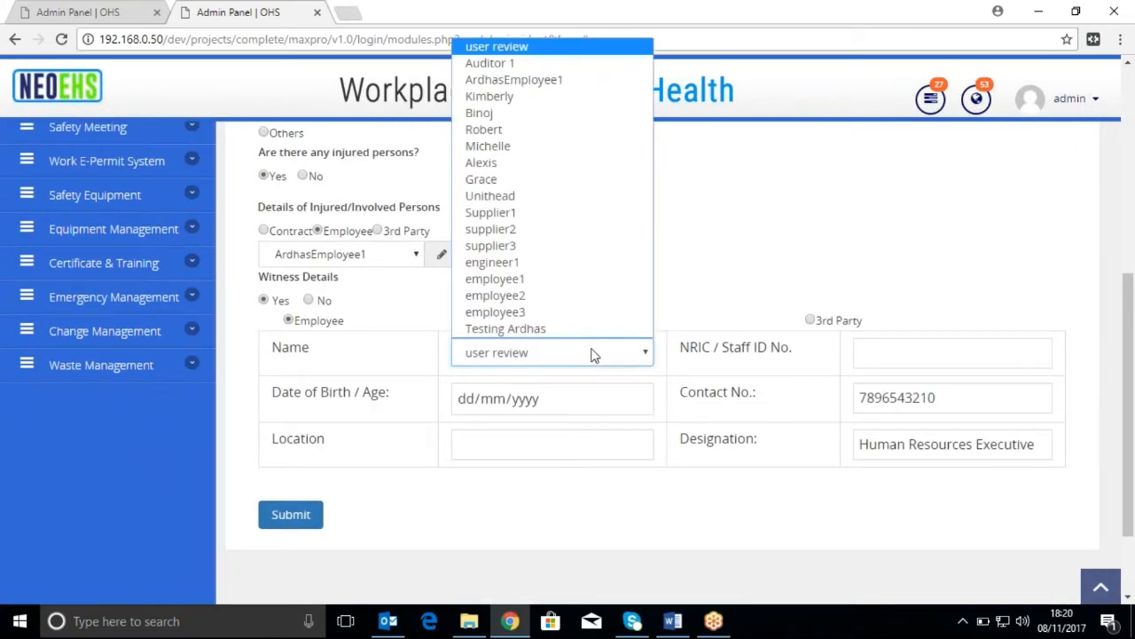
click(559, 133)
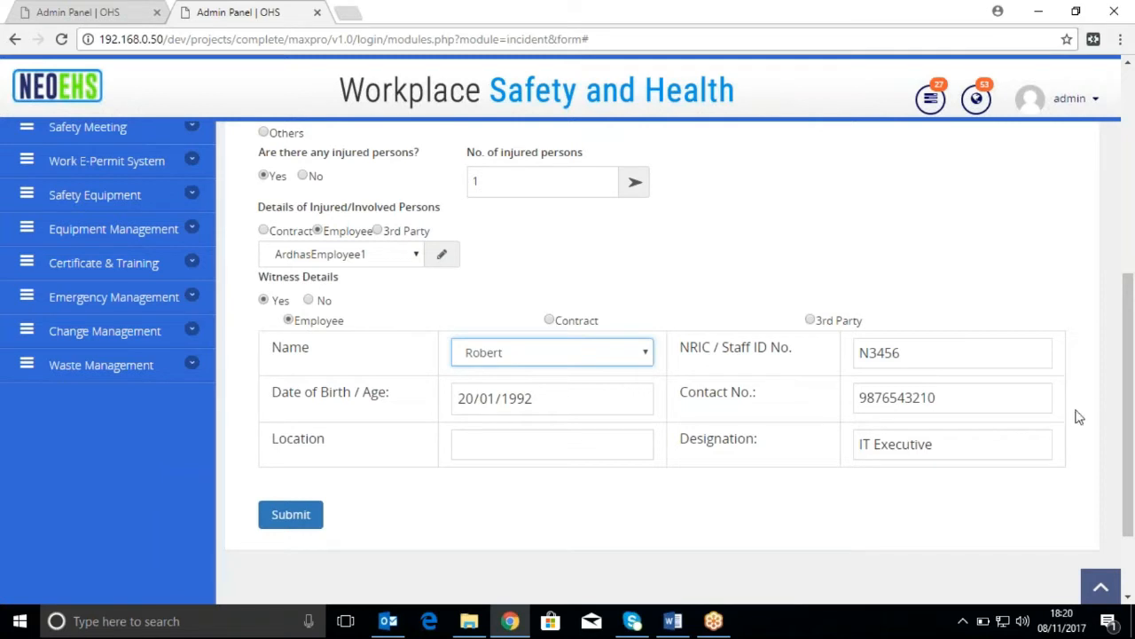
Enter SLC as the witness's location and submit the incident notification
click(546, 444)
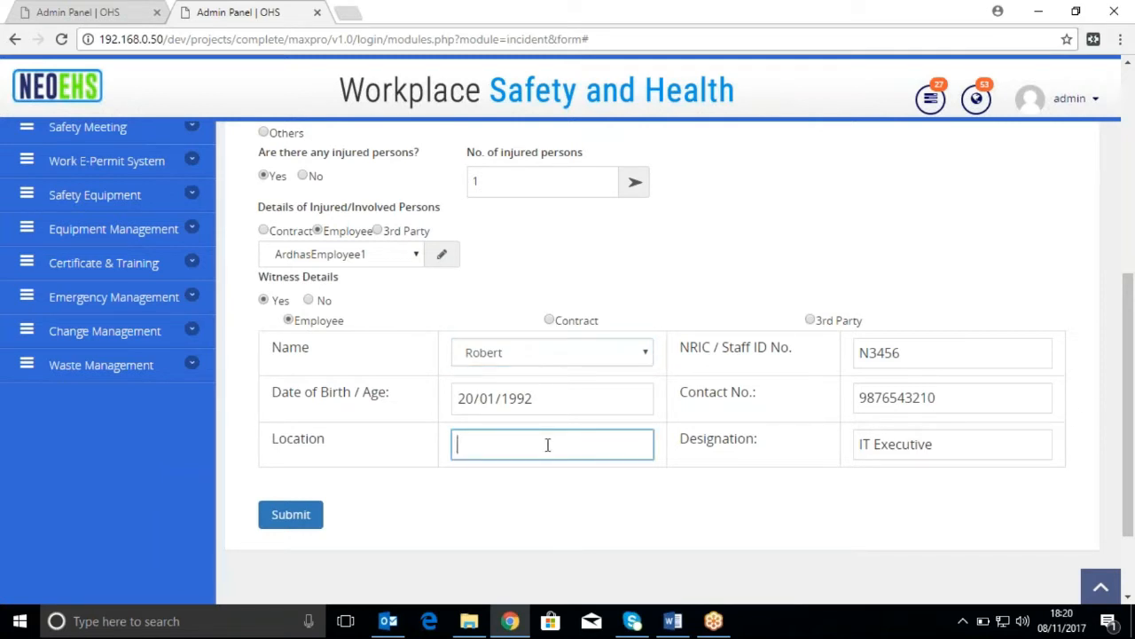
text(SLC)
click(309, 522)
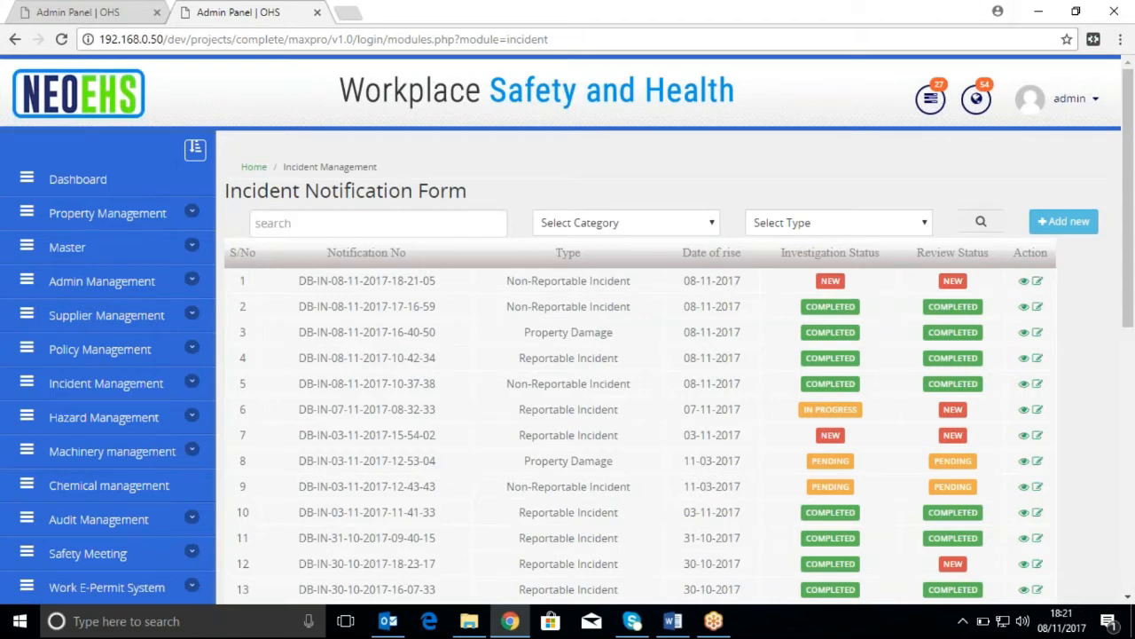
Check the notifications for the newly reported incident and close the list
click(976, 99)
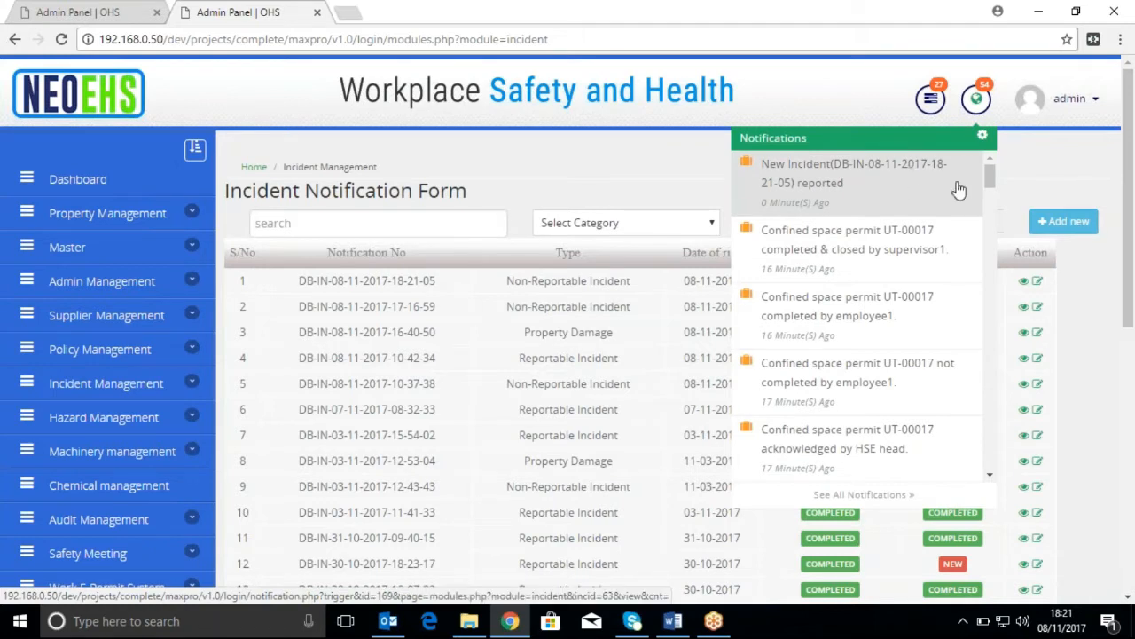
click(1099, 308)
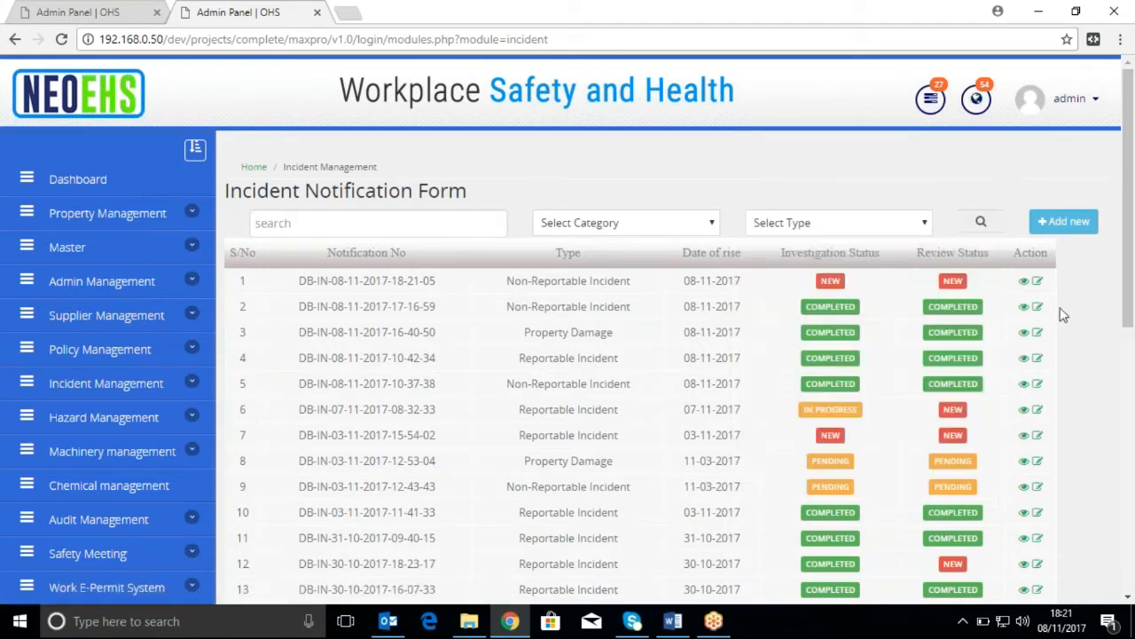
View the newest incident's record, review its injury, treatment and witness details, and start its investigation report
click(1022, 282)
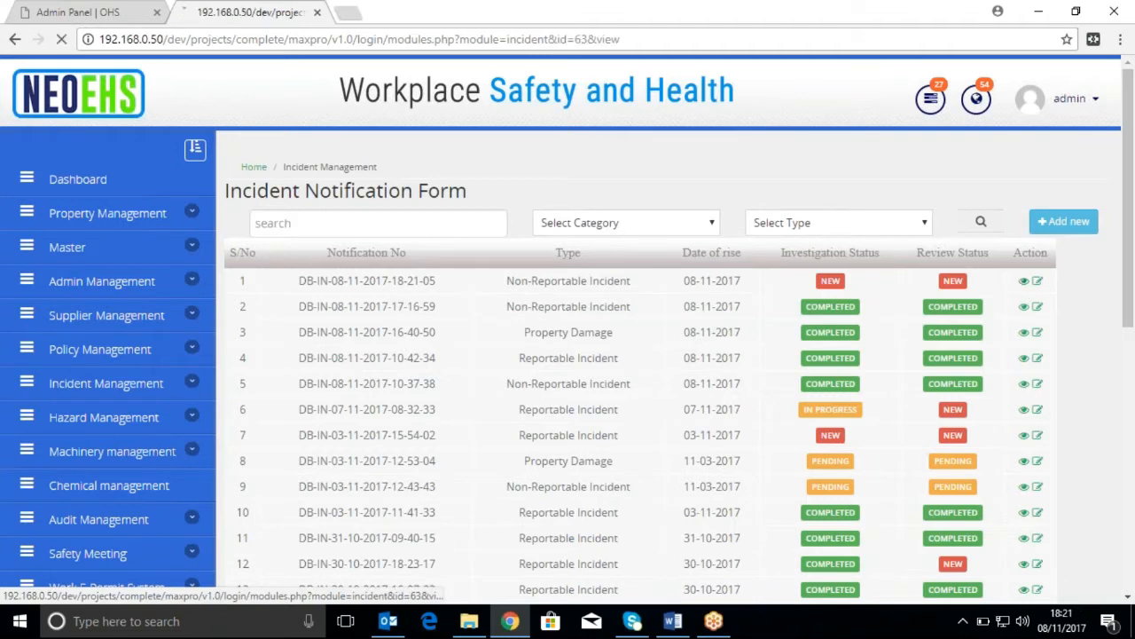
scroll(843, 364, down, 1)
scroll(656, 354, down, 4)
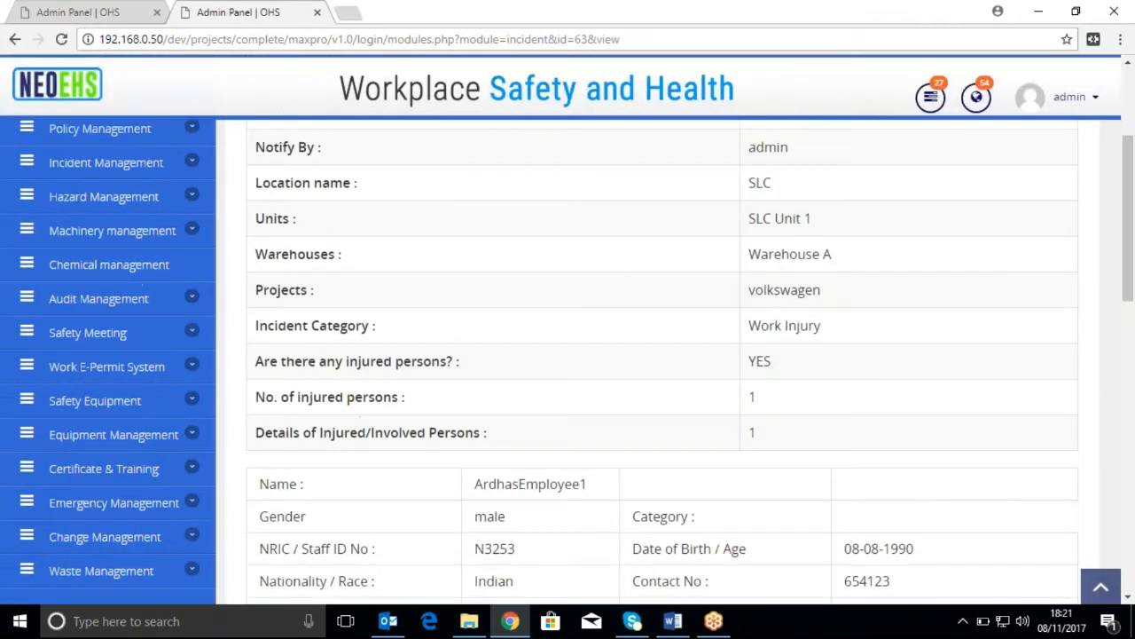
scroll(657, 355, down, 4)
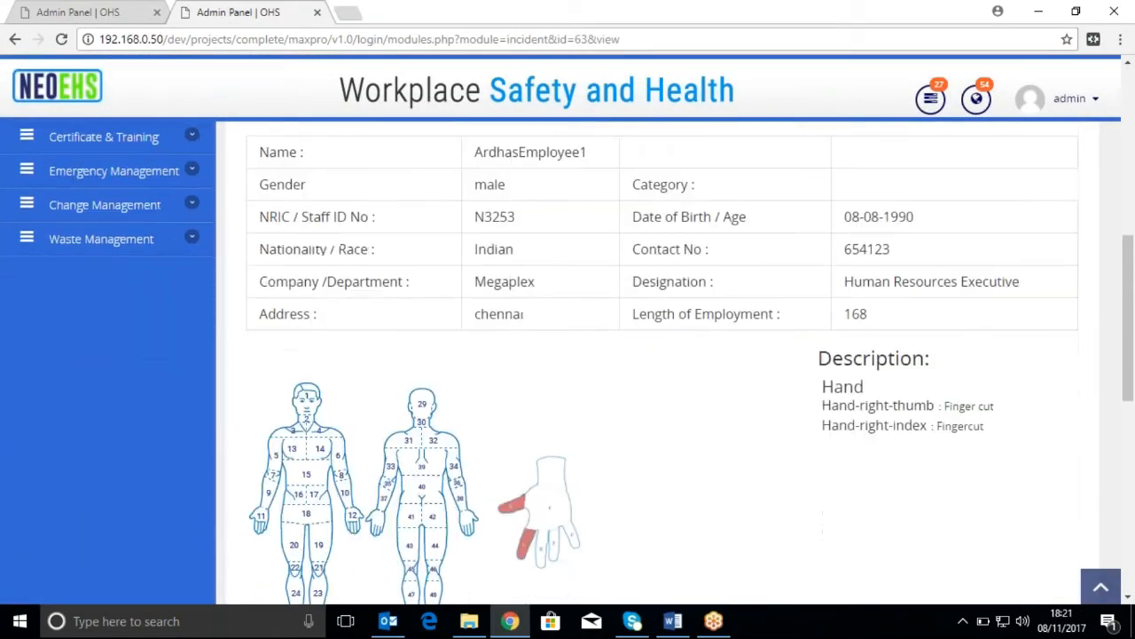
scroll(814, 367, down, 4)
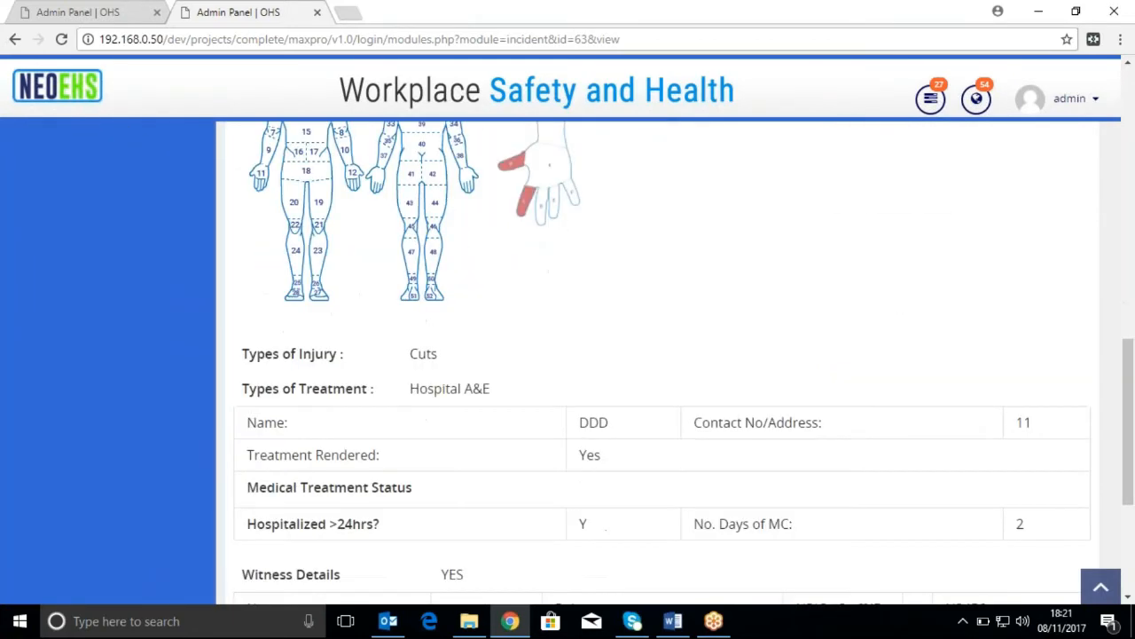
scroll(814, 367, down, 1)
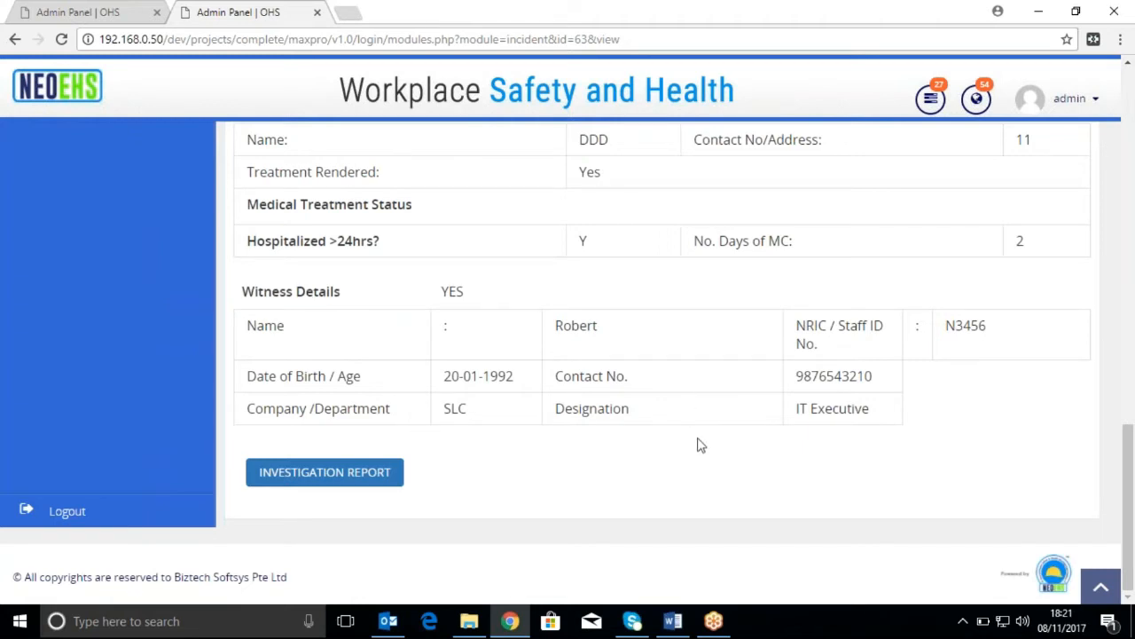
click(380, 480)
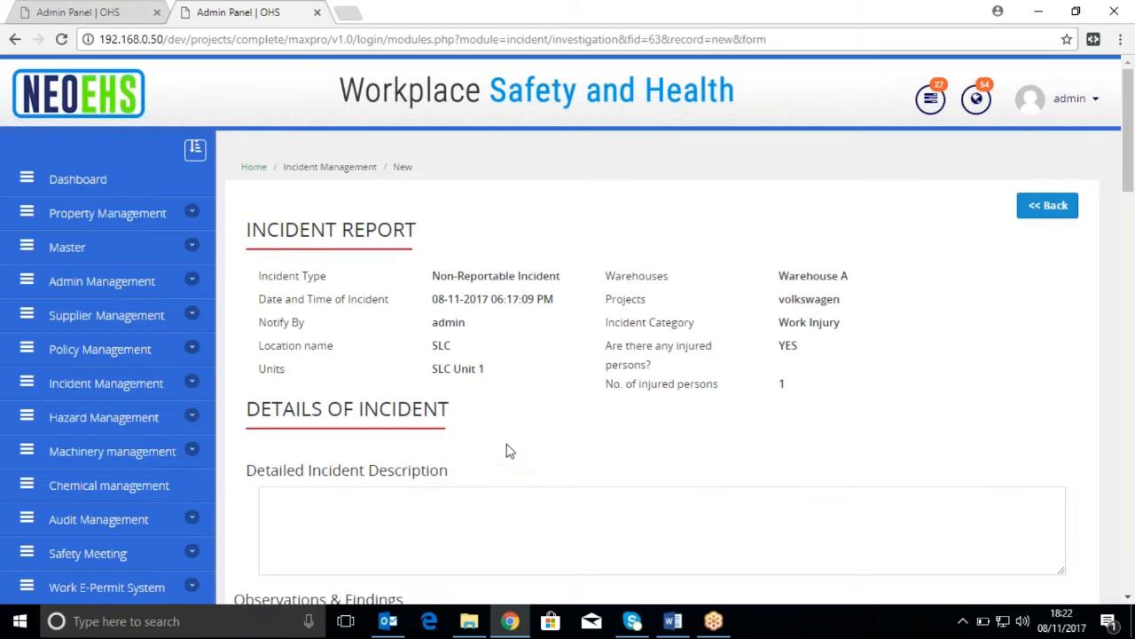
Fill in the detailed incident description with "detailed Incident Description", reusing the heading's text
scroll(507, 449, down, 2)
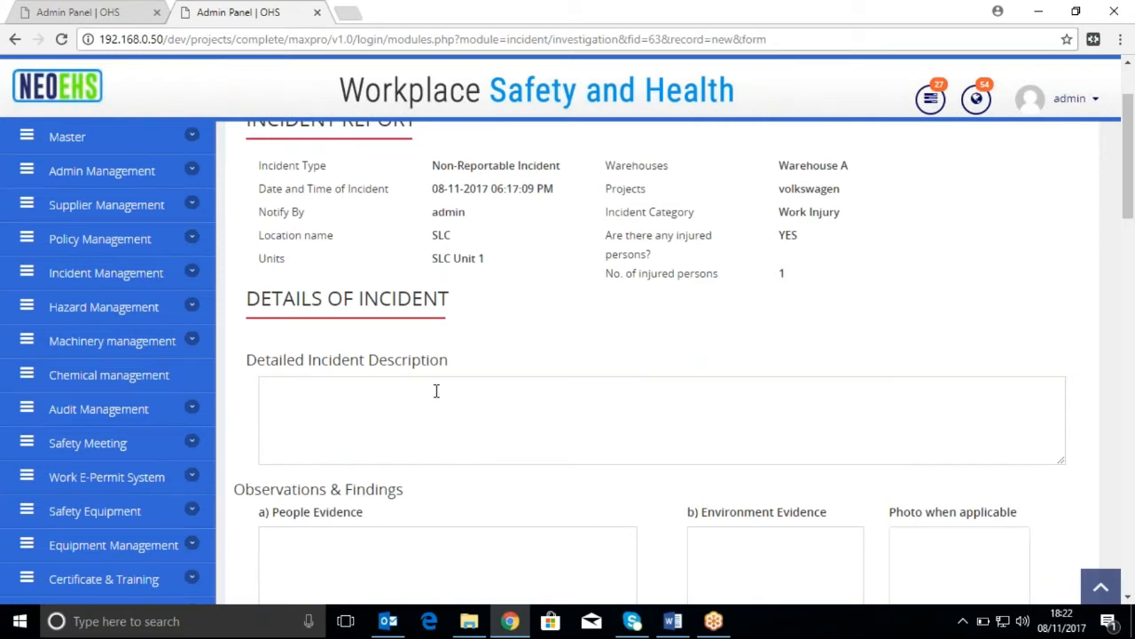
drag(452, 367, 215, 364)
drag(449, 361, 258, 368)
key(ctrl+c)
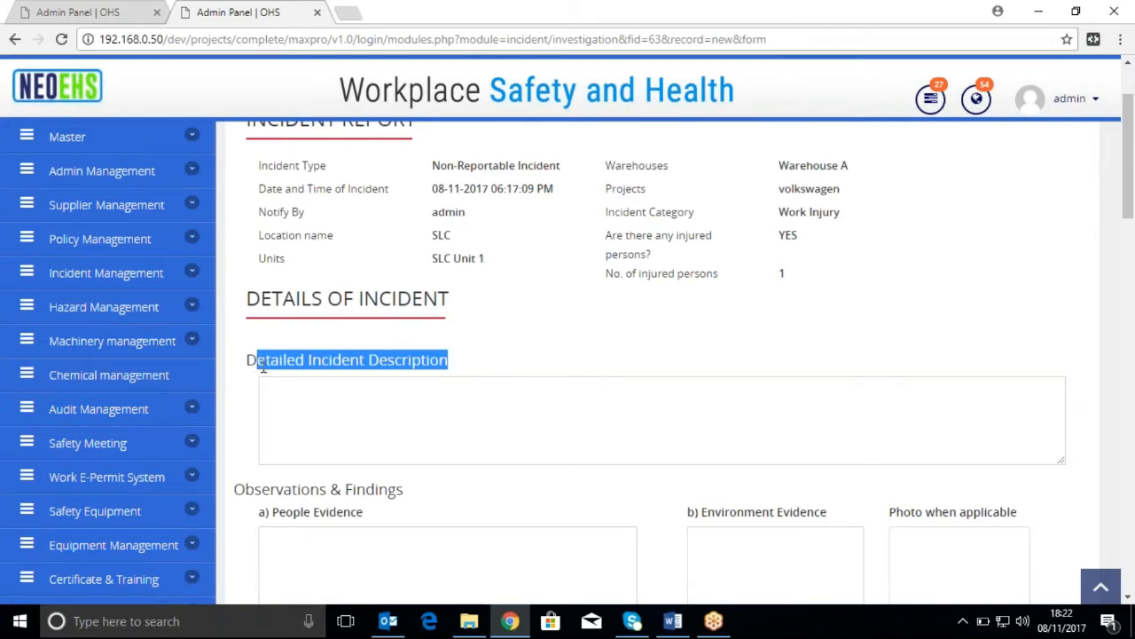
click(400, 431)
key(ctrl+v)
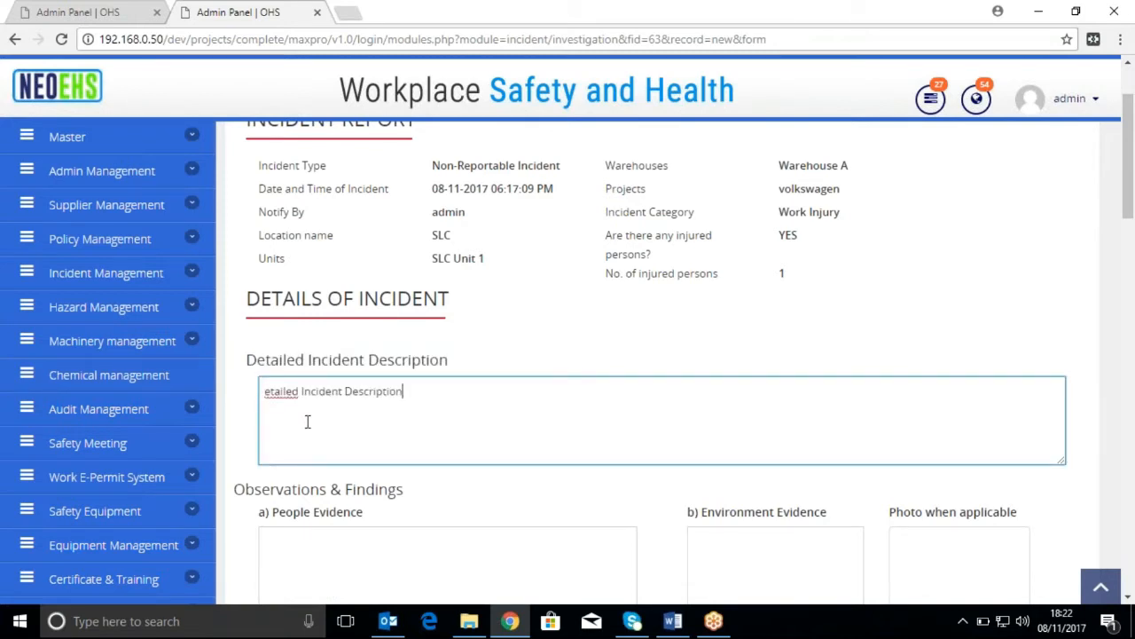
click(263, 393)
text(d)
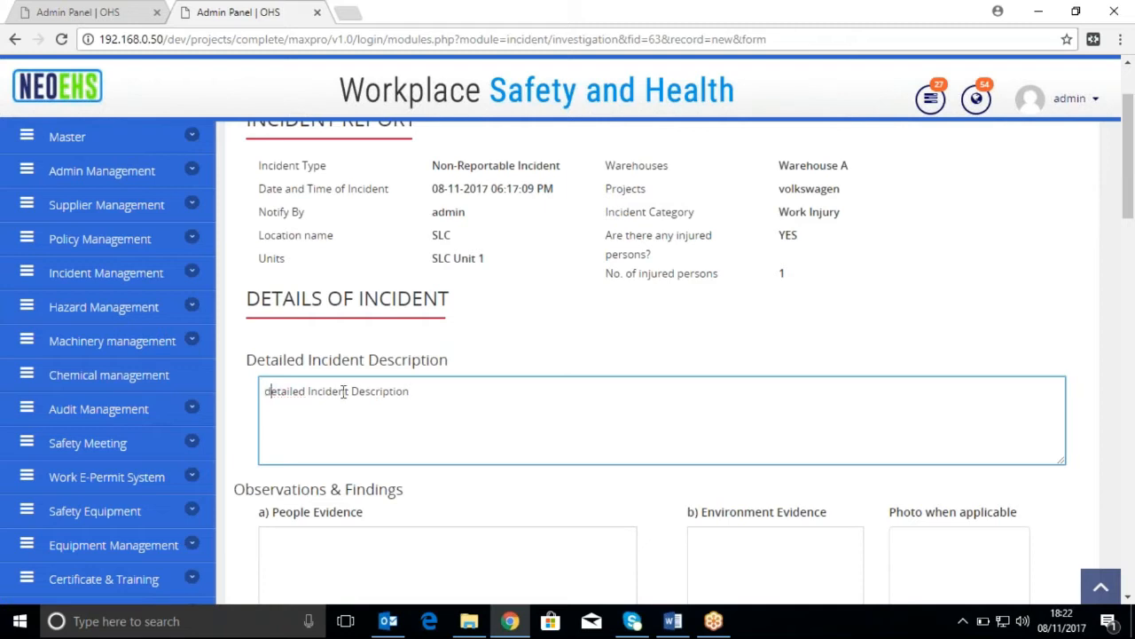
Enter "detailed Incident Description" as the People Evidence under Observations & Findings
scroll(433, 433, down, 1)
click(428, 445)
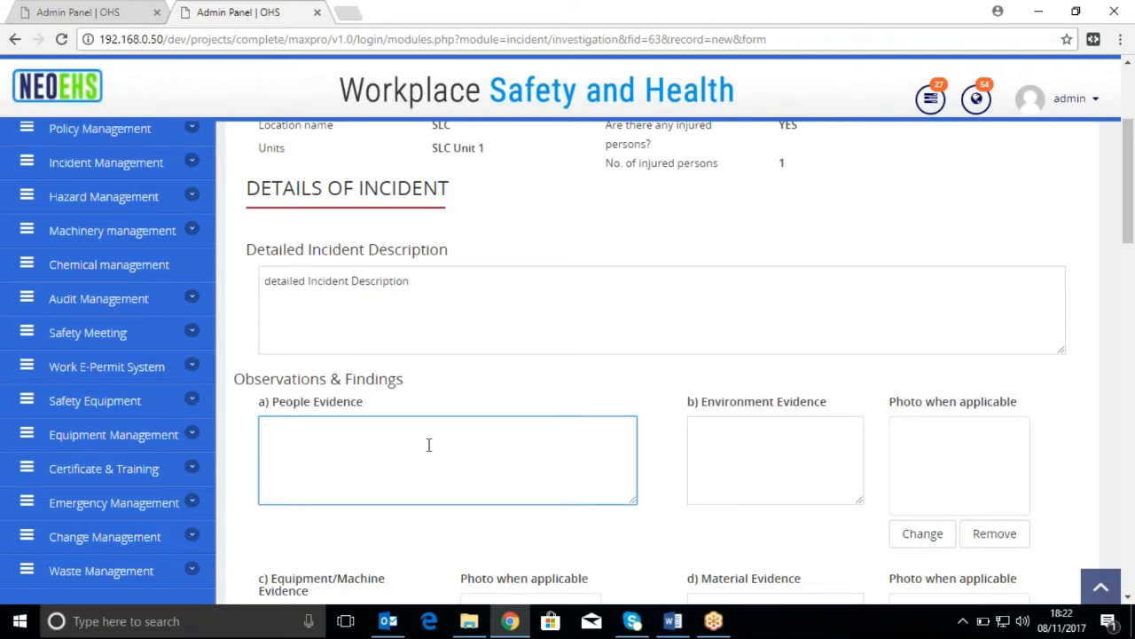
text(detailed Incident Description)
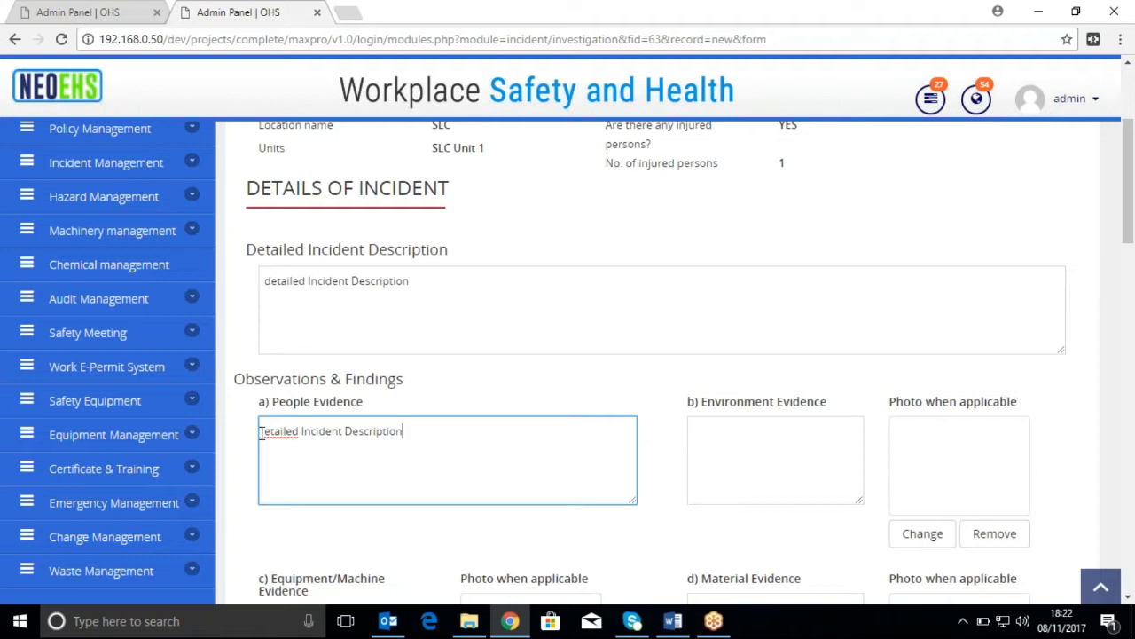
click(264, 432)
text(d)
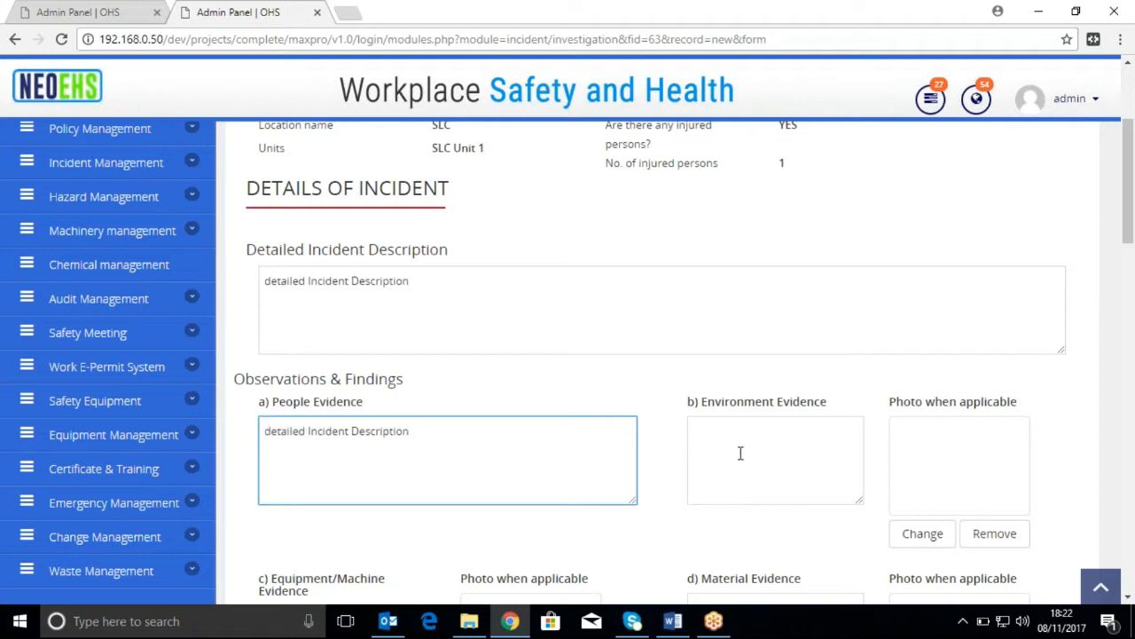
Enter "Evidence" as the Environment Evidence, copying the word from that field's label
click(767, 456)
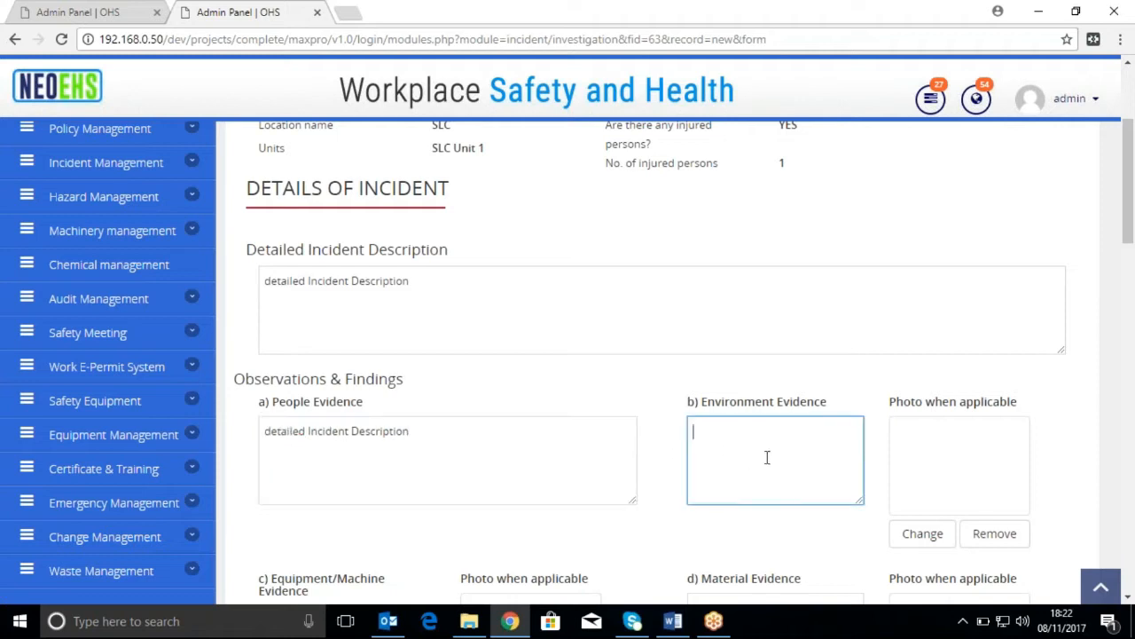
double_click(818, 401)
key(ctrl+c)
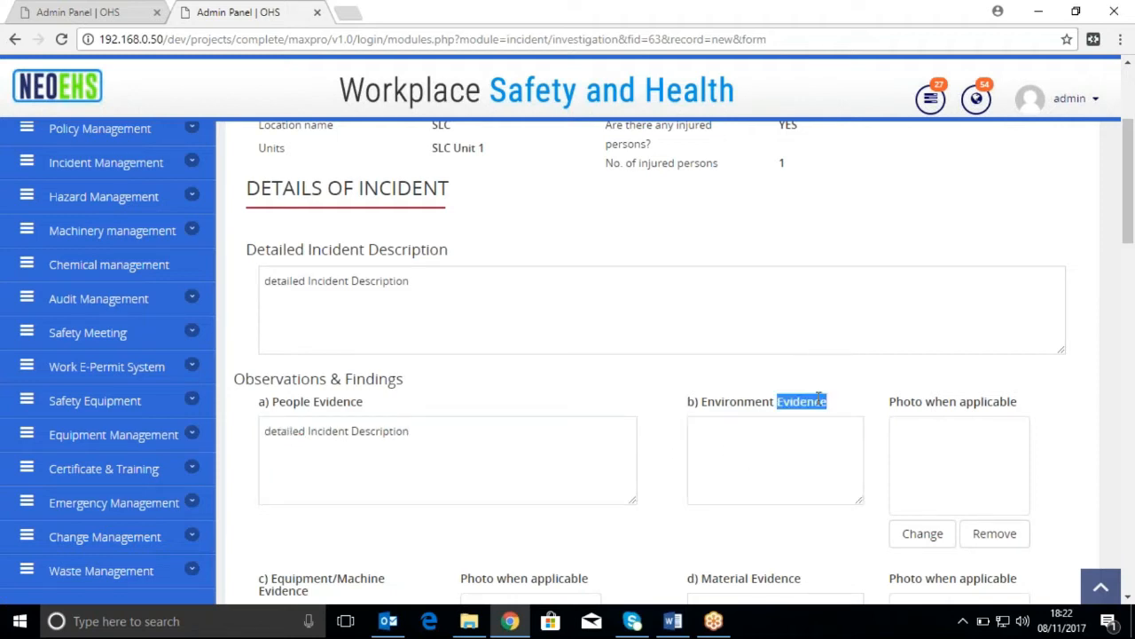
click(805, 456)
key(ctrl+v)
Attach the image pic2 from the PIC folder as the Environment Evidence photo
scroll(815, 471, down, 1)
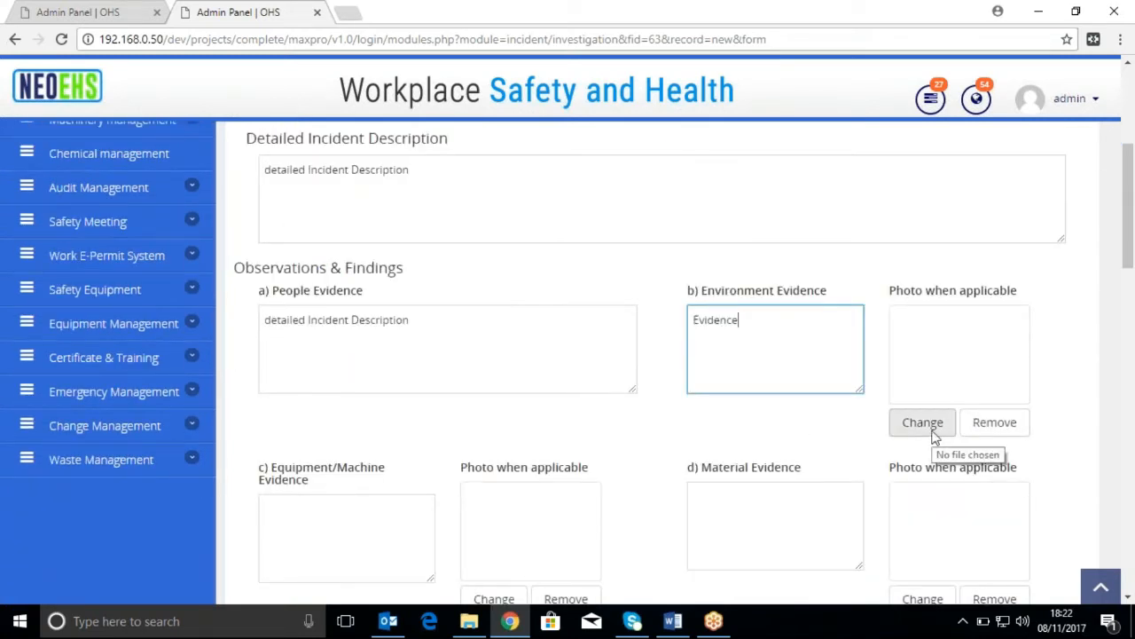
click(923, 424)
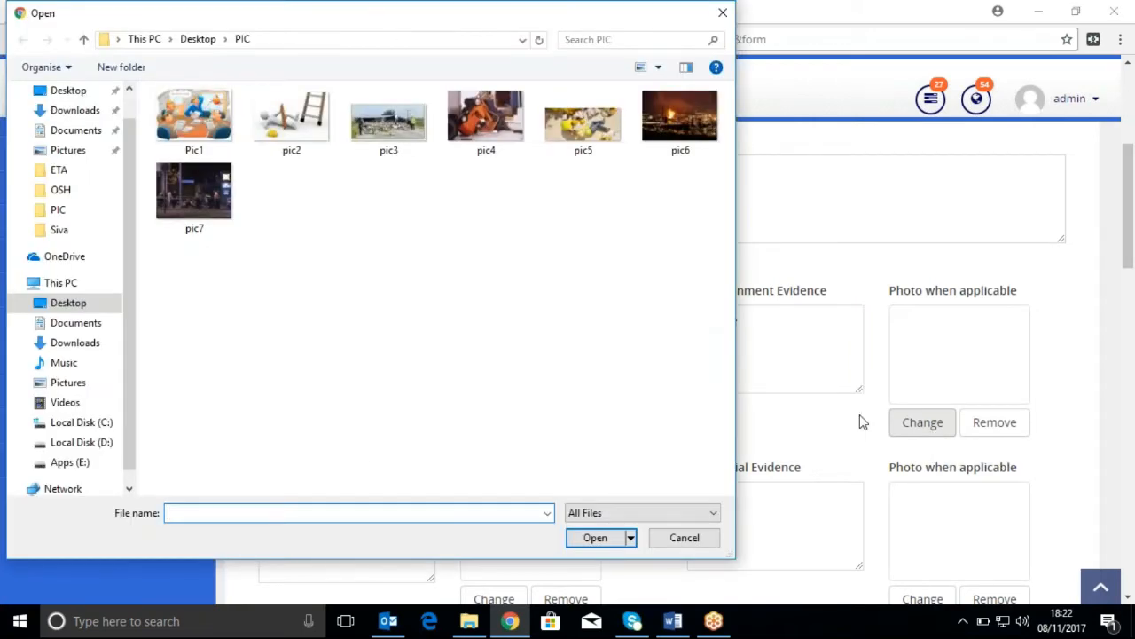
click(317, 153)
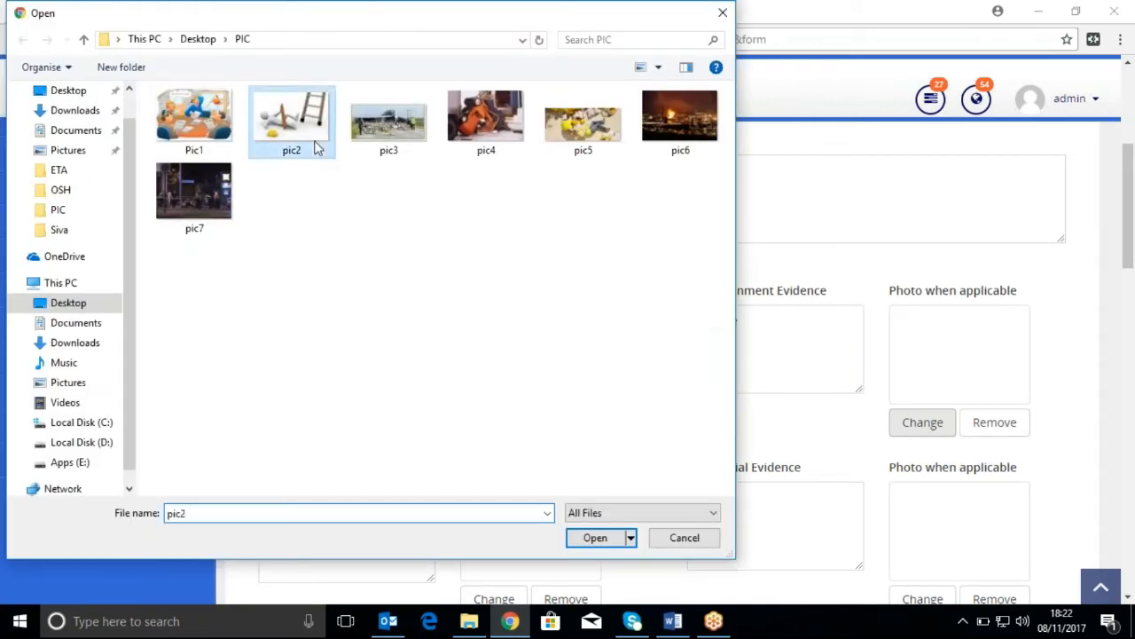
click(605, 544)
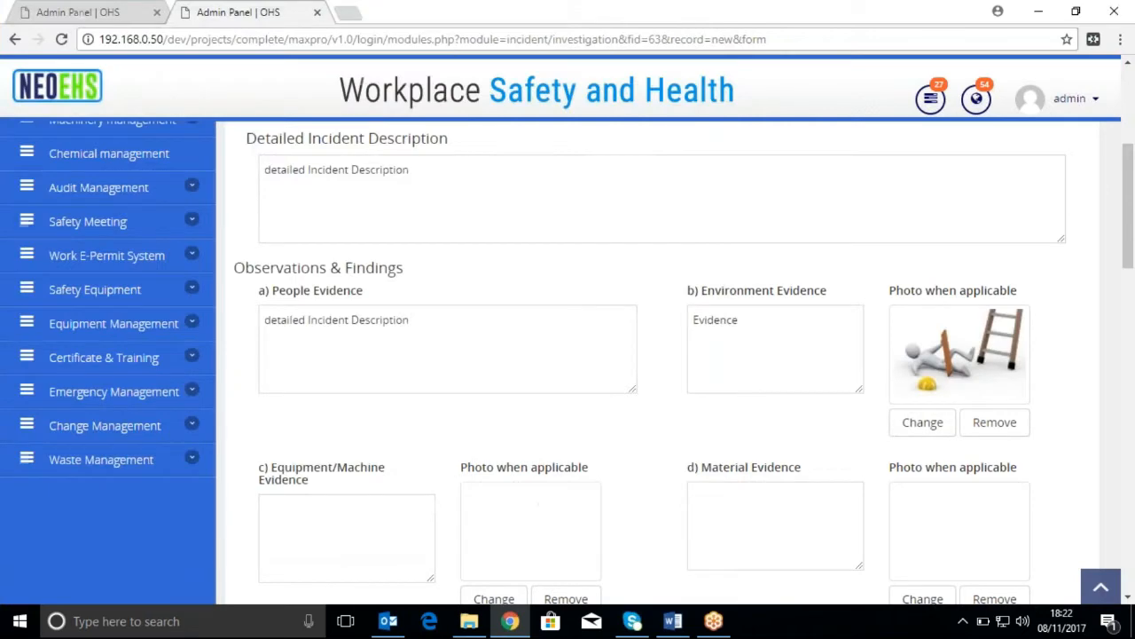
Enter "Evidence" as the Equipment/Machine Evidence and attach the image pic5 from the PIC folder as its photo
scroll(648, 497, down, 4)
scroll(575, 446, up, 3)
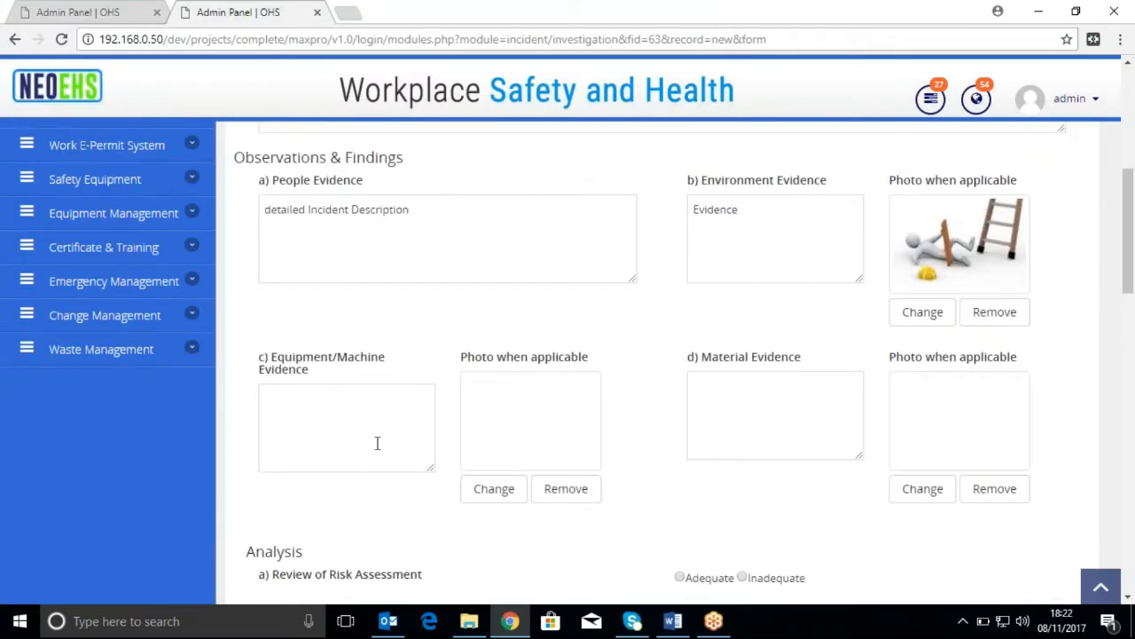
click(377, 421)
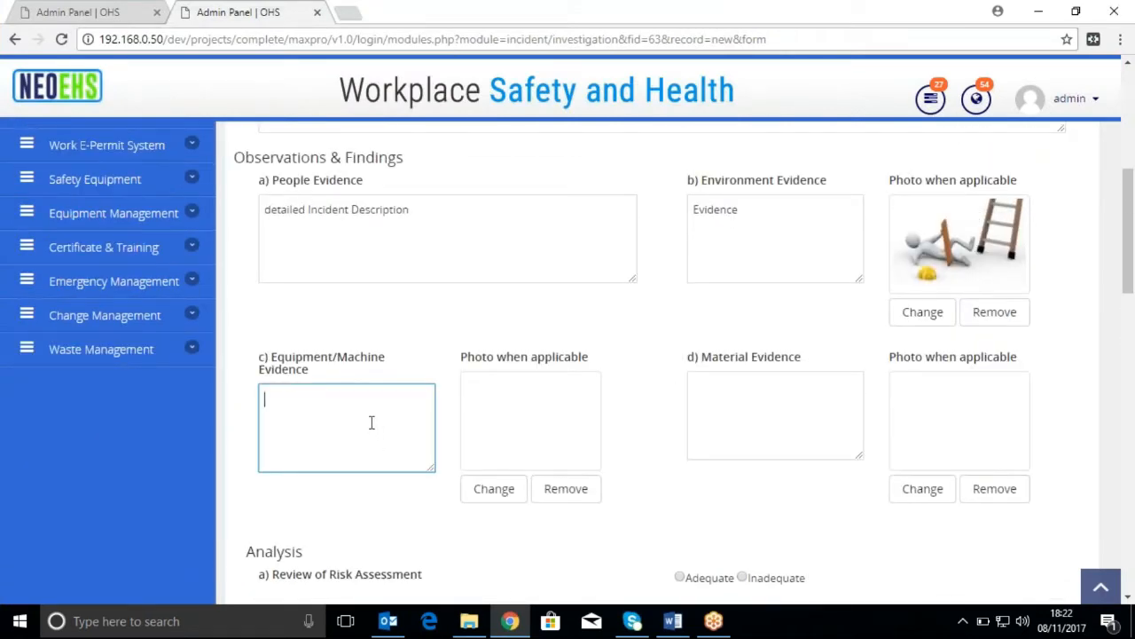
key(ctrl+v)
click(519, 497)
click(583, 131)
click(611, 544)
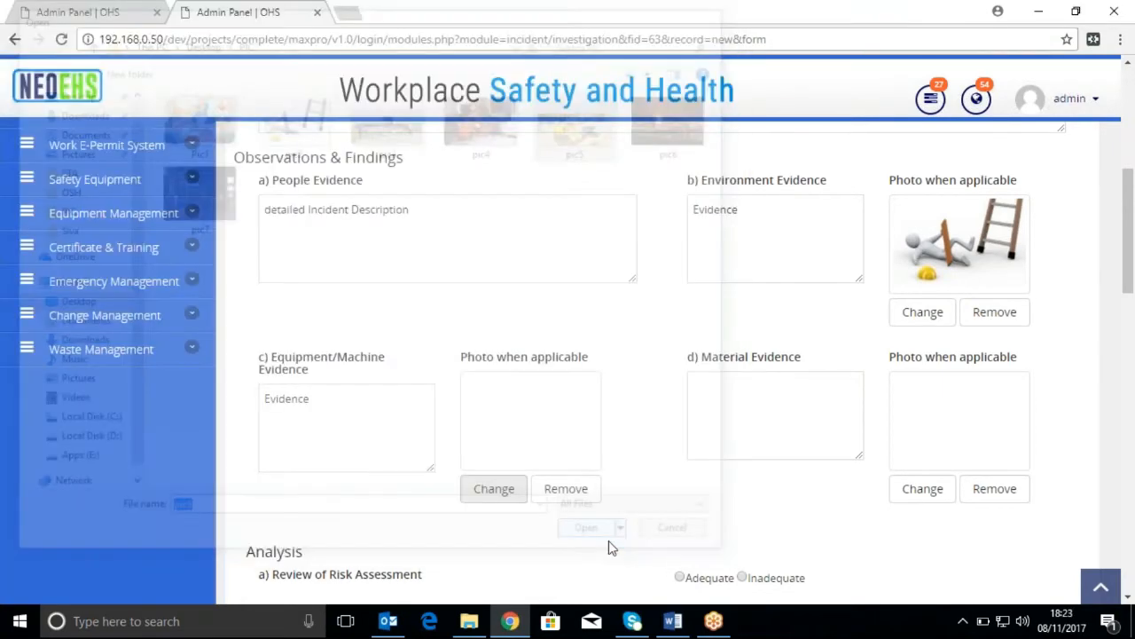
Enter "Evidence" as the Material Evidence and attach the image pic3 from the PIC folder as its photo
click(758, 405)
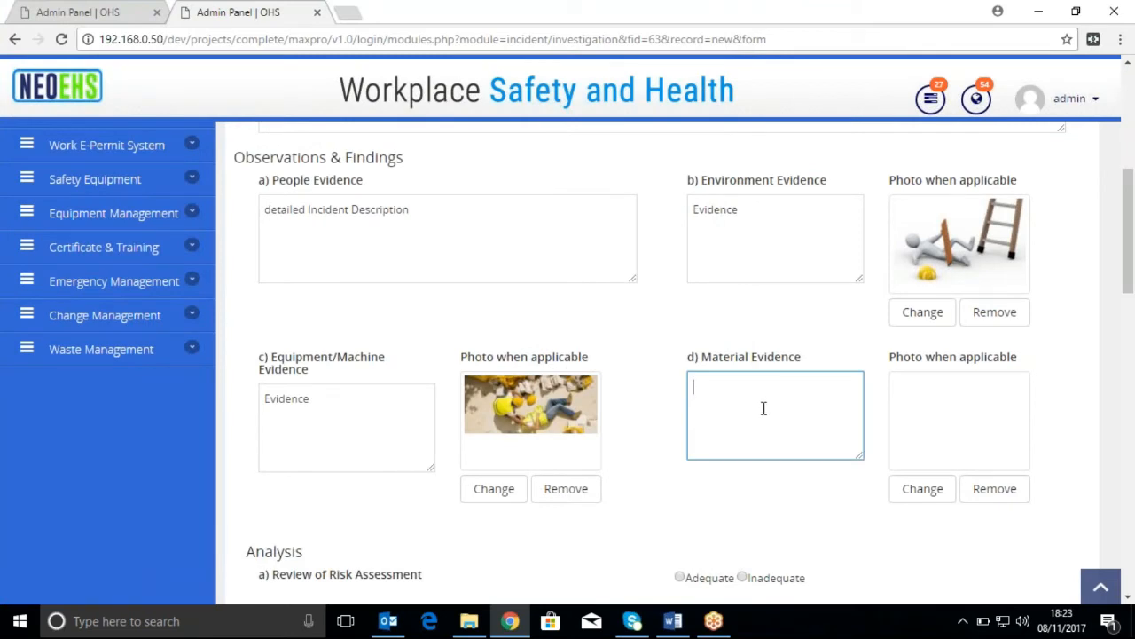
text(Evidence)
click(944, 495)
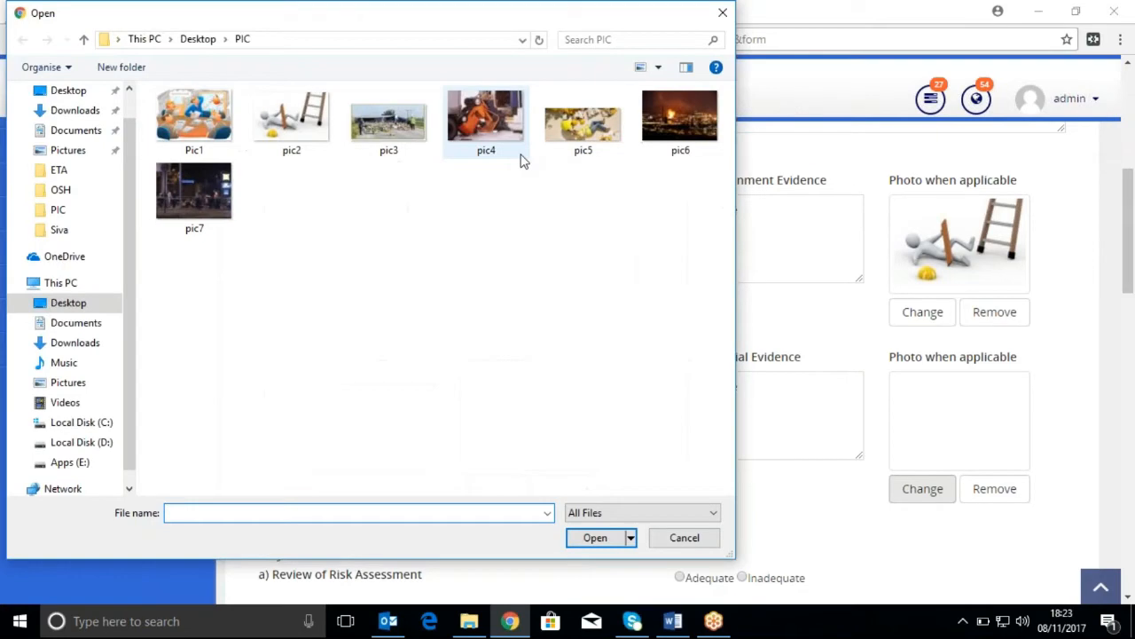
click(372, 151)
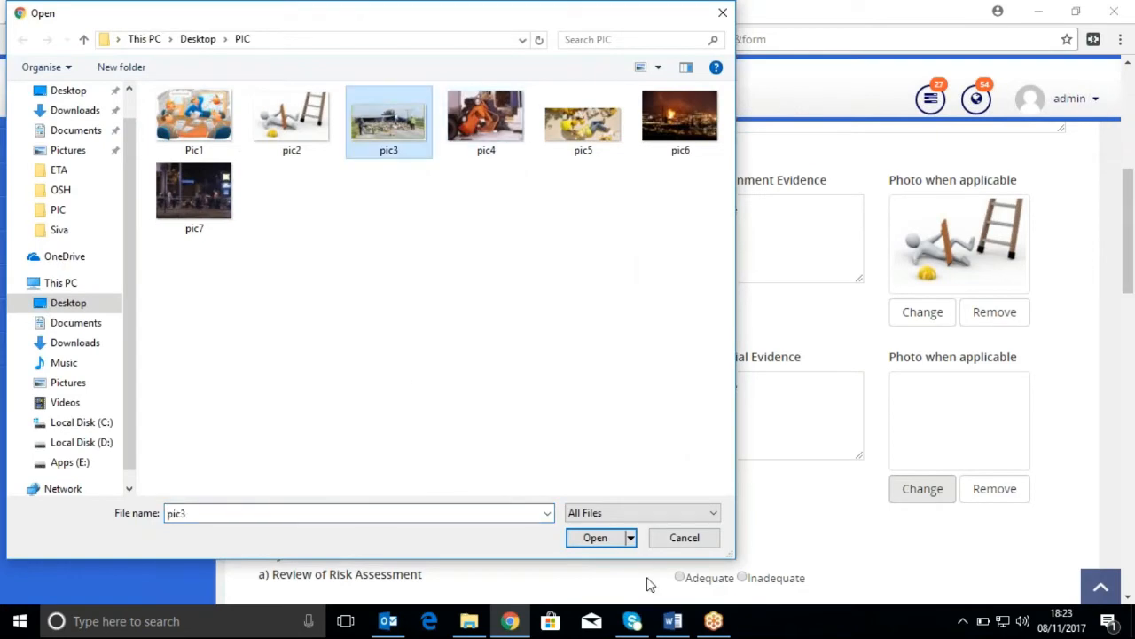
click(592, 538)
Under Analysis, rate the Review of Risk Assessment as Adequate and the Review of Procedures as Inadequate
scroll(573, 531, down, 2)
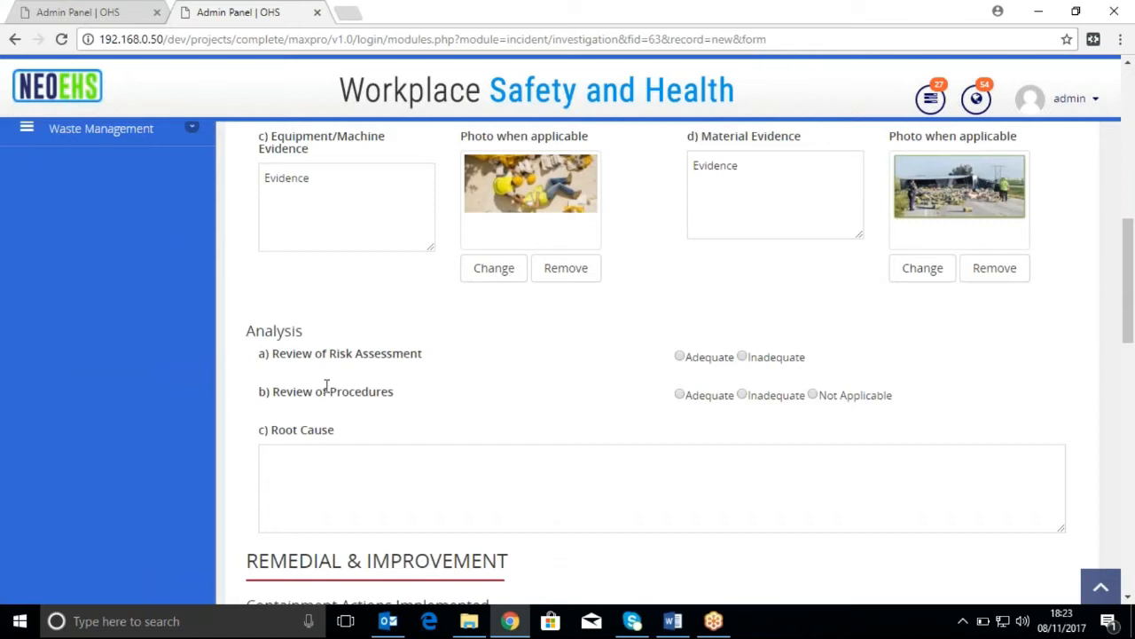
scroll(274, 355, down, 1)
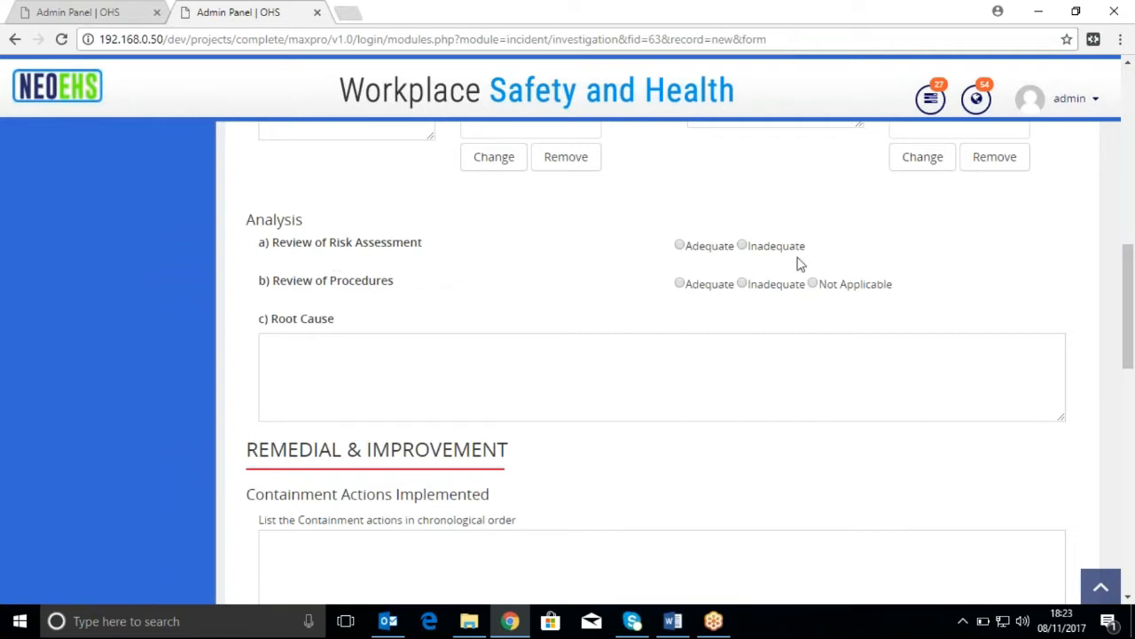
click(680, 246)
click(743, 285)
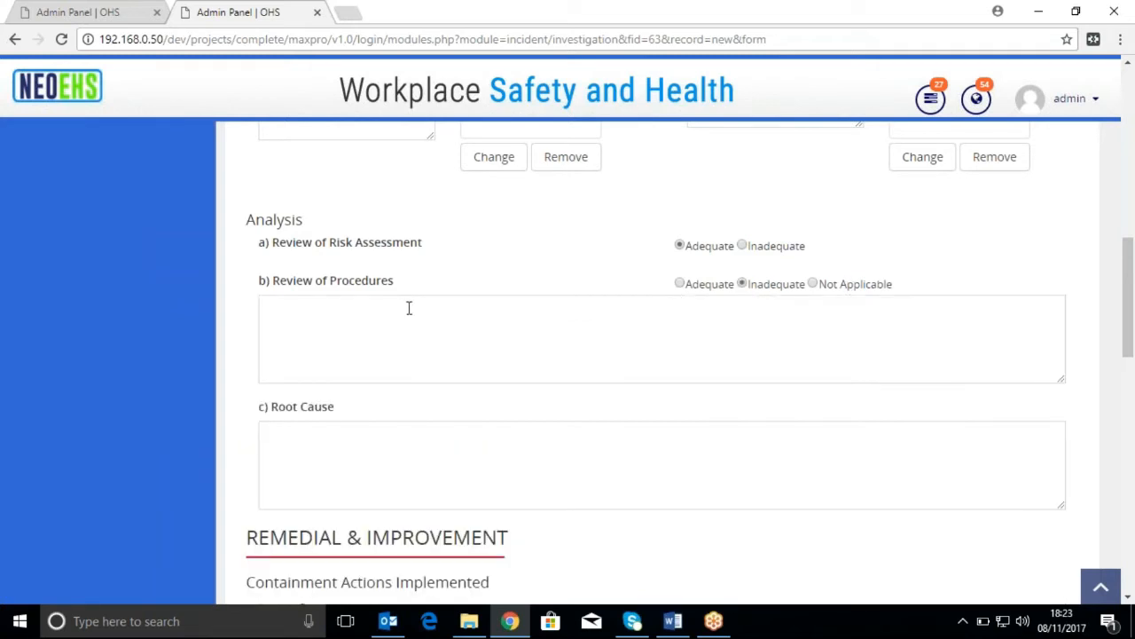
Fill in the Review of Procedures remarks with "Review of Procedures", copied from its label, and paste text into the Root Cause
drag(396, 282, 271, 278)
key(ctrl+c)
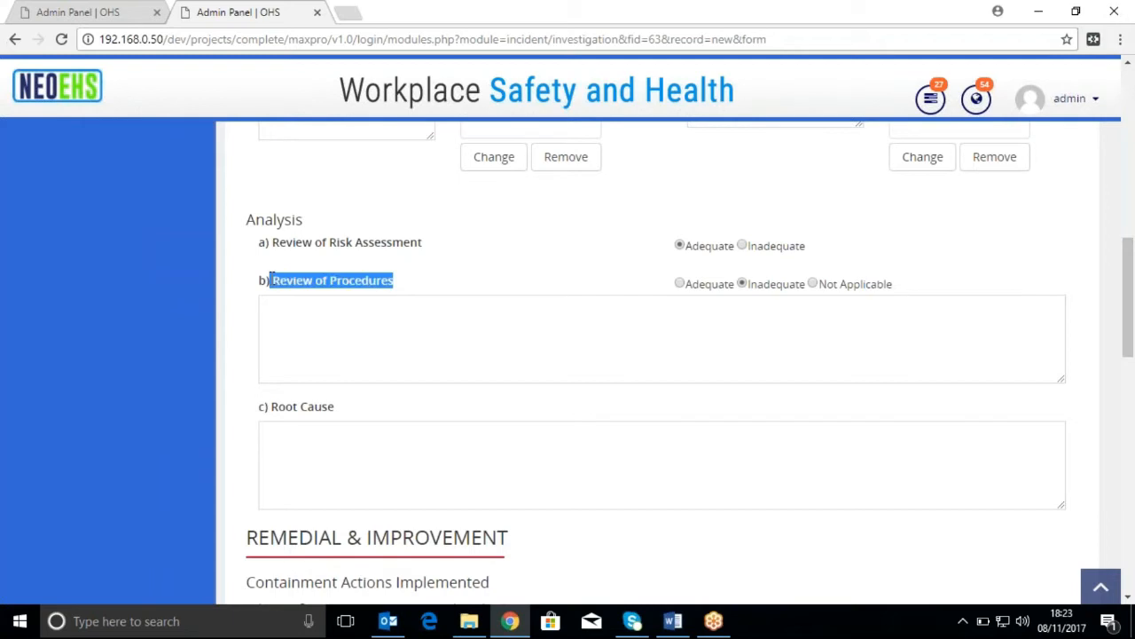
click(398, 340)
key(ctrl+v)
scroll(431, 406, down, 1)
drag(337, 298, 271, 296)
click(355, 361)
key(ctrl+v)
Enter "Review of Procedures" for both Containment Actions Implemented and Proposed Corrective / Preventive Actions
scroll(376, 395, down, 3)
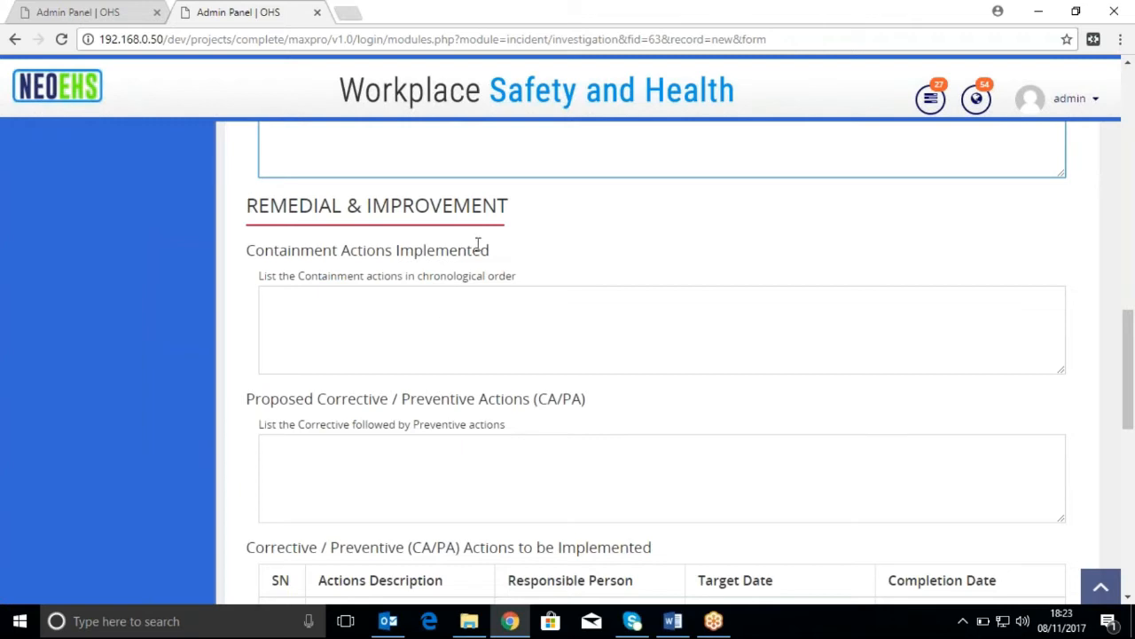
click(446, 313)
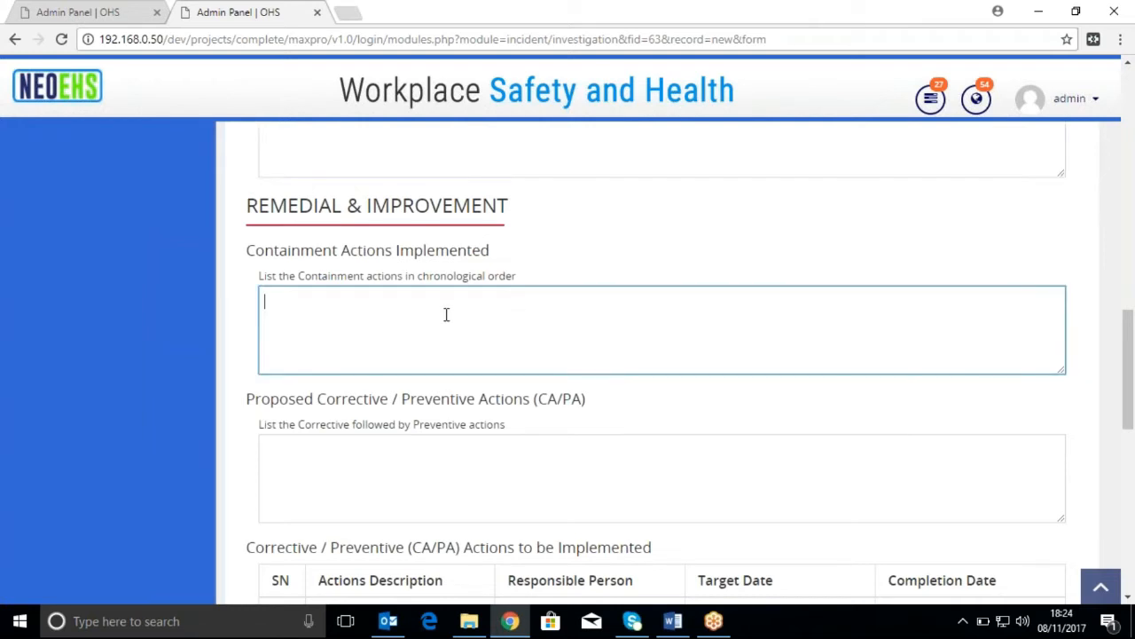
key(ctrl+v)
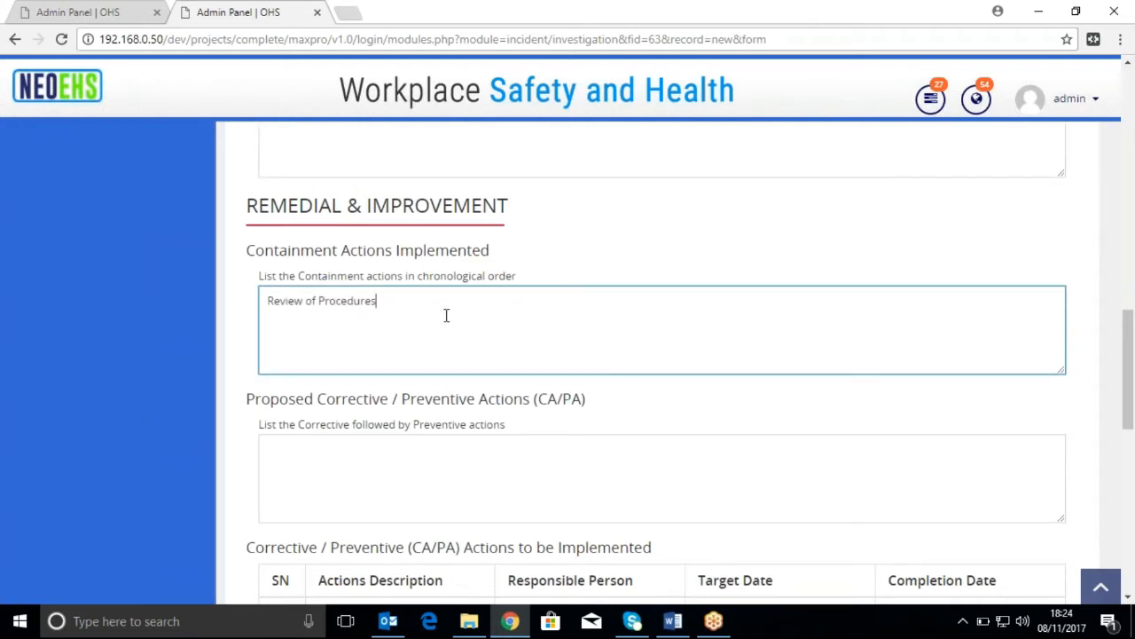
scroll(446, 315, down, 1)
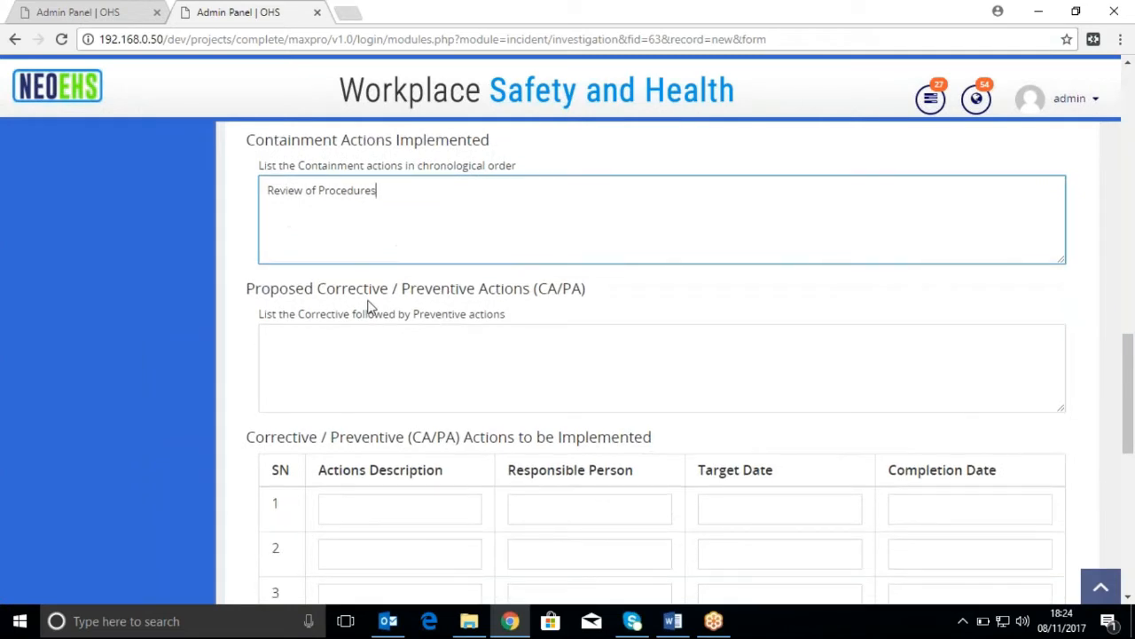
click(409, 364)
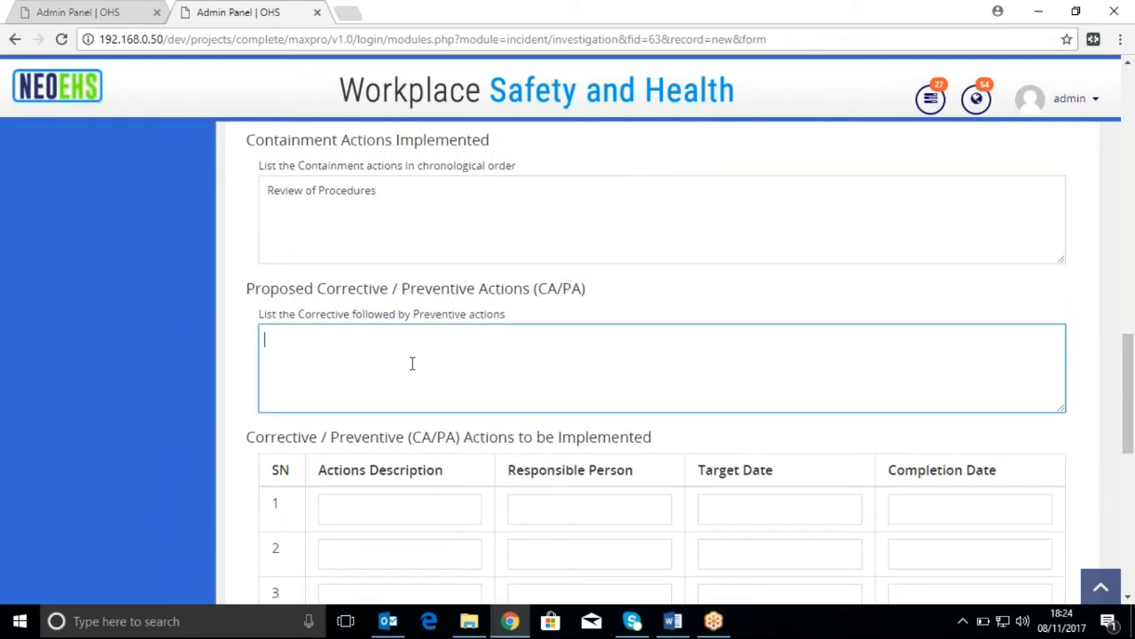
key(ctrl+v)
Fill in row 1 of the CA/PA actions with "Review of Procedures", the responsible person's name and target date 11/30/2017
scroll(411, 363, down, 1)
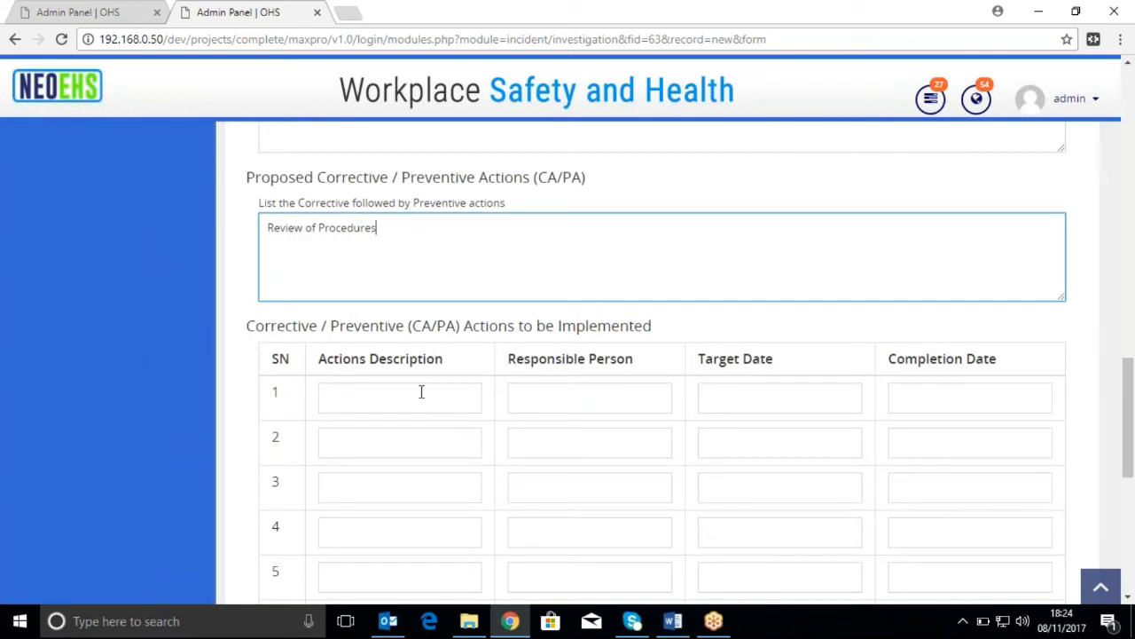
click(429, 399)
key(ctrl+v)
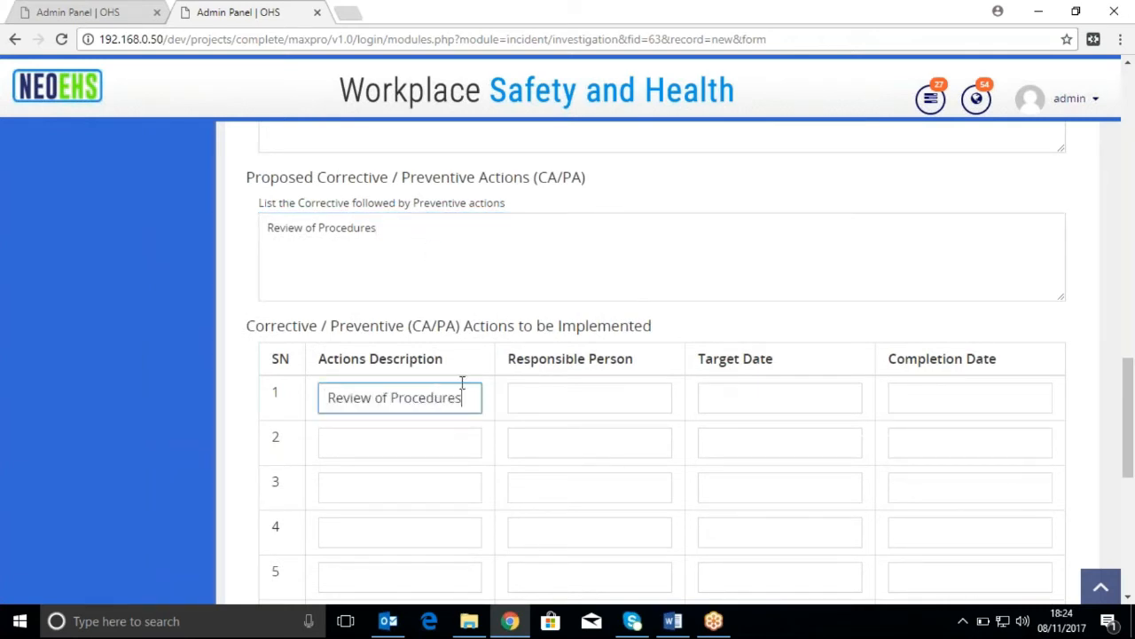
click(577, 400)
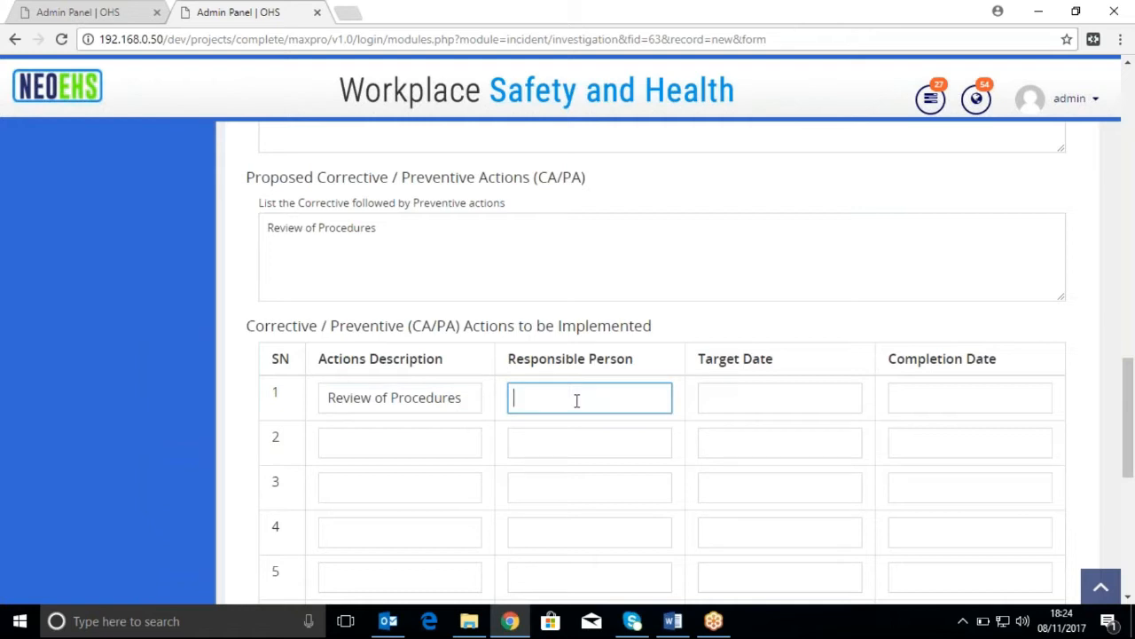
text(Michael)
click(785, 394)
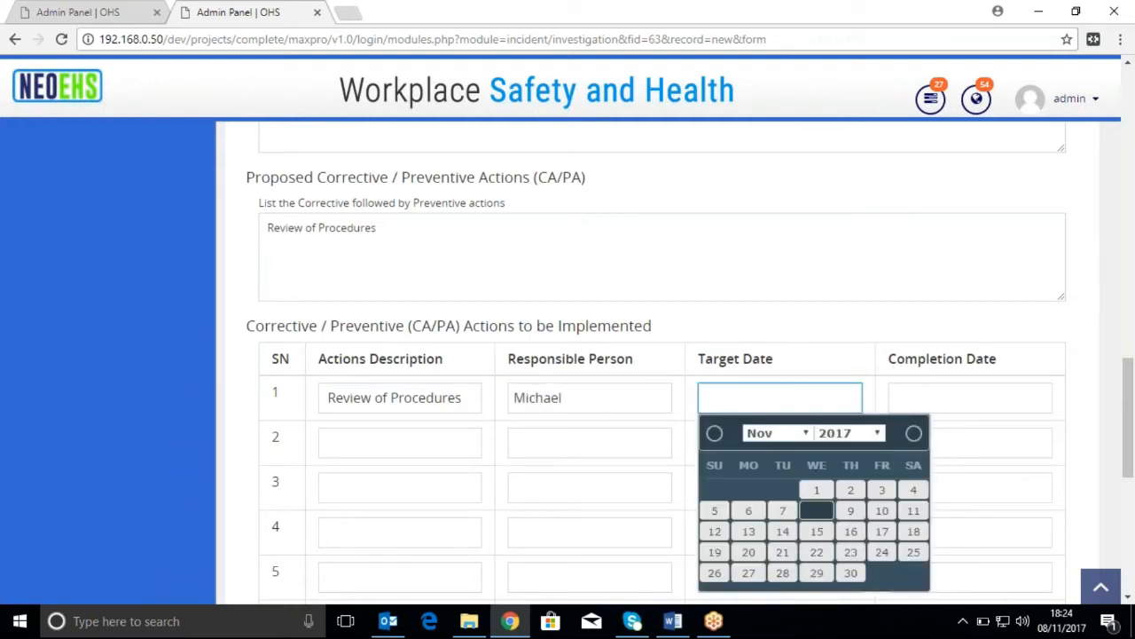
click(857, 578)
Fill in row 2 of the CA/PA actions with "Review of Procedures", the same responsible person's name and target date 11/30/2017
scroll(805, 493, down, 2)
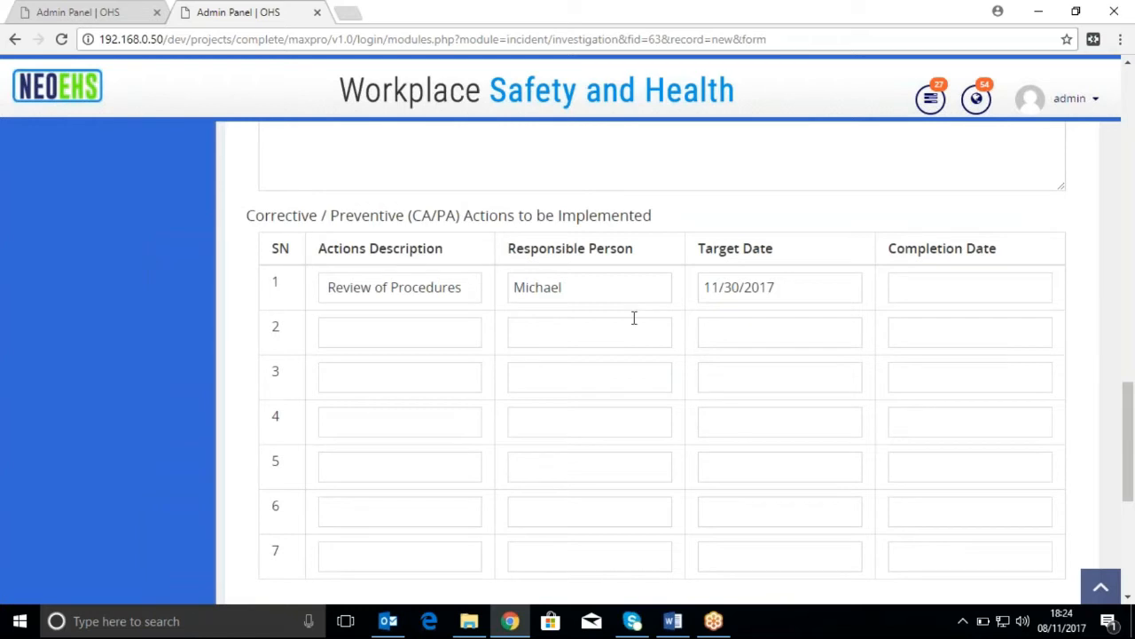
click(384, 336)
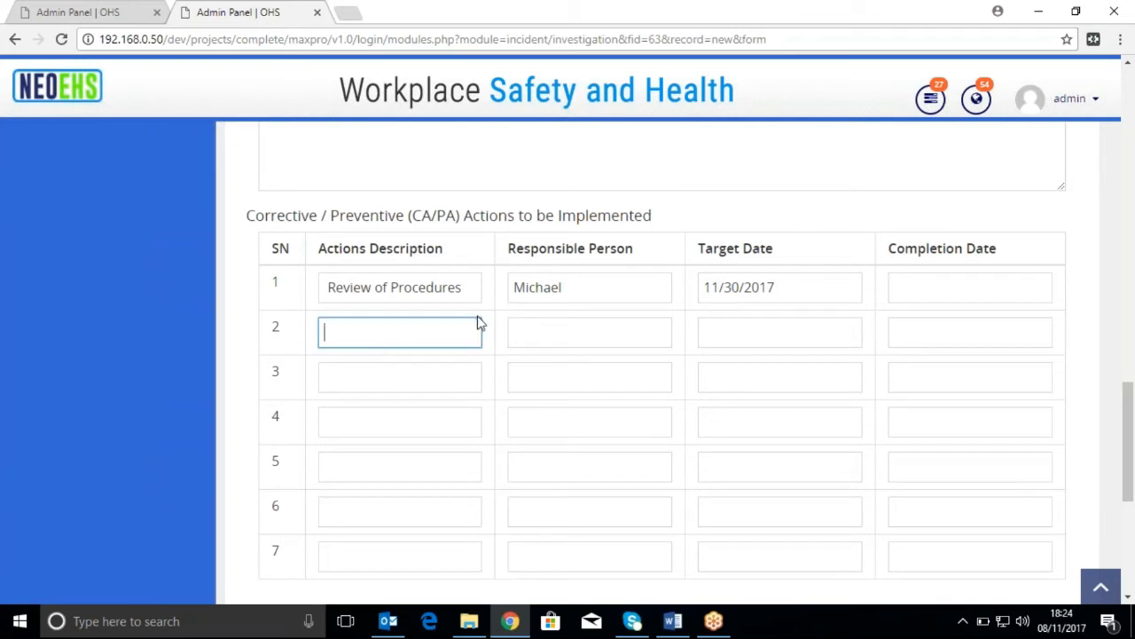
key(ctrl+v)
click(616, 338)
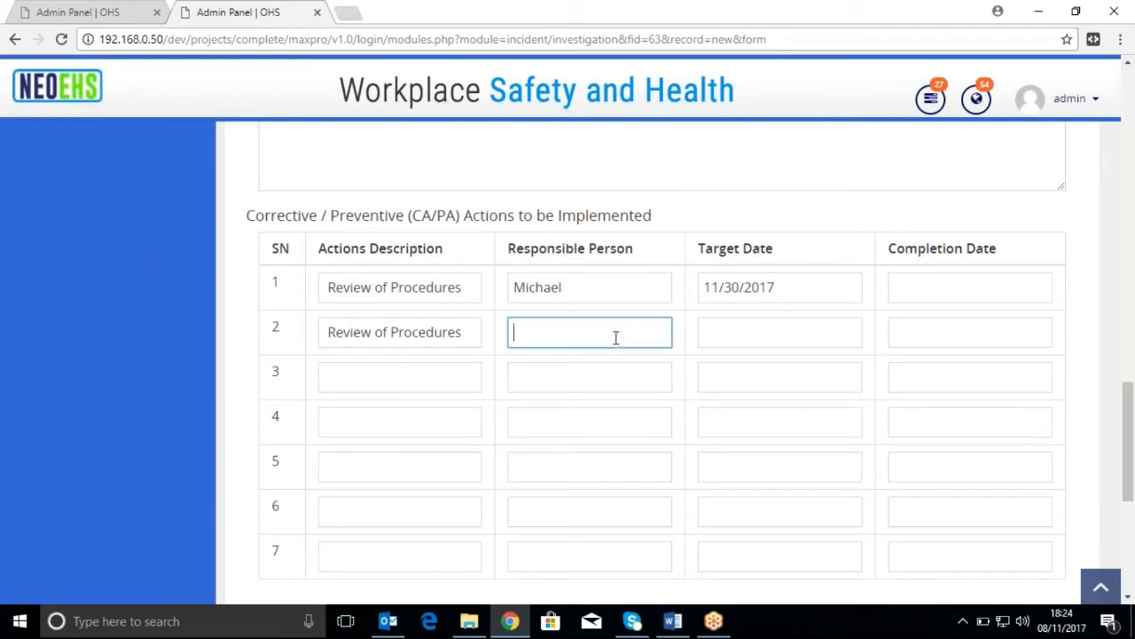
text(Micheal)
key(BackSpace)
key(BackSpace)
text(e)
key(BackSpace)
text(ael)
click(796, 331)
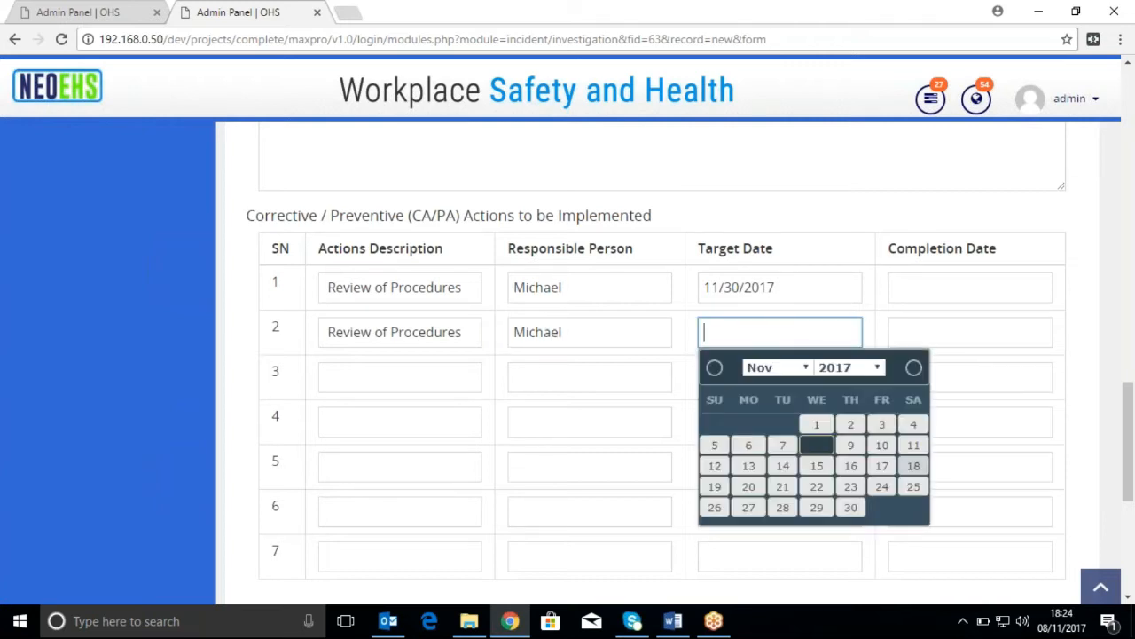
click(846, 505)
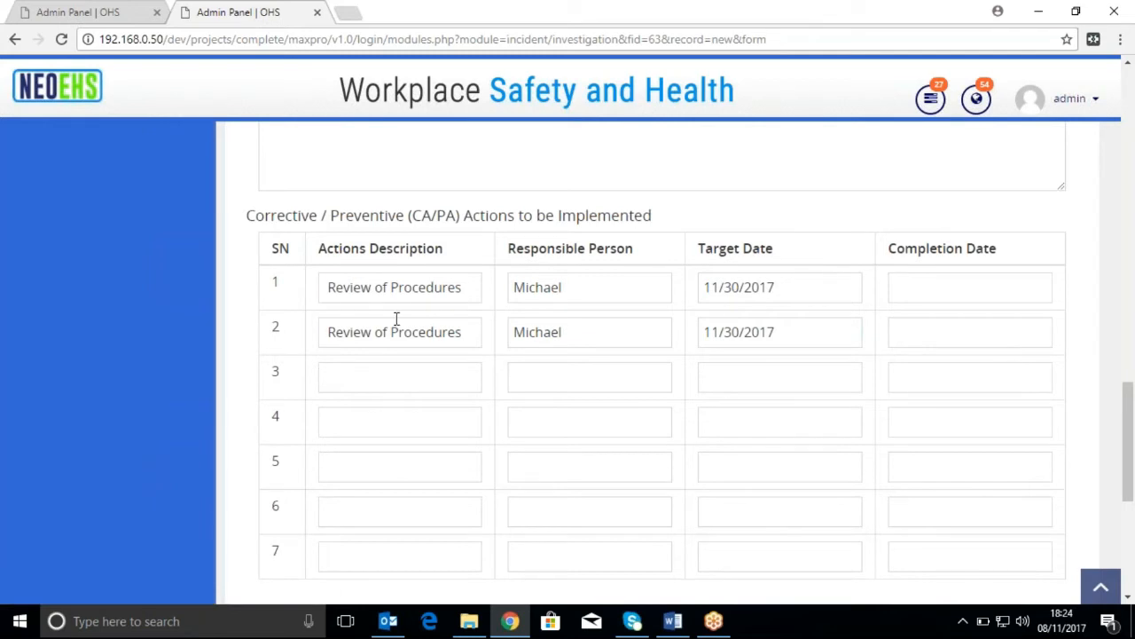
Compose the investigation team by choosing a named leader, "user hse" as a member and another named employee as a second member
scroll(395, 324, down, 3)
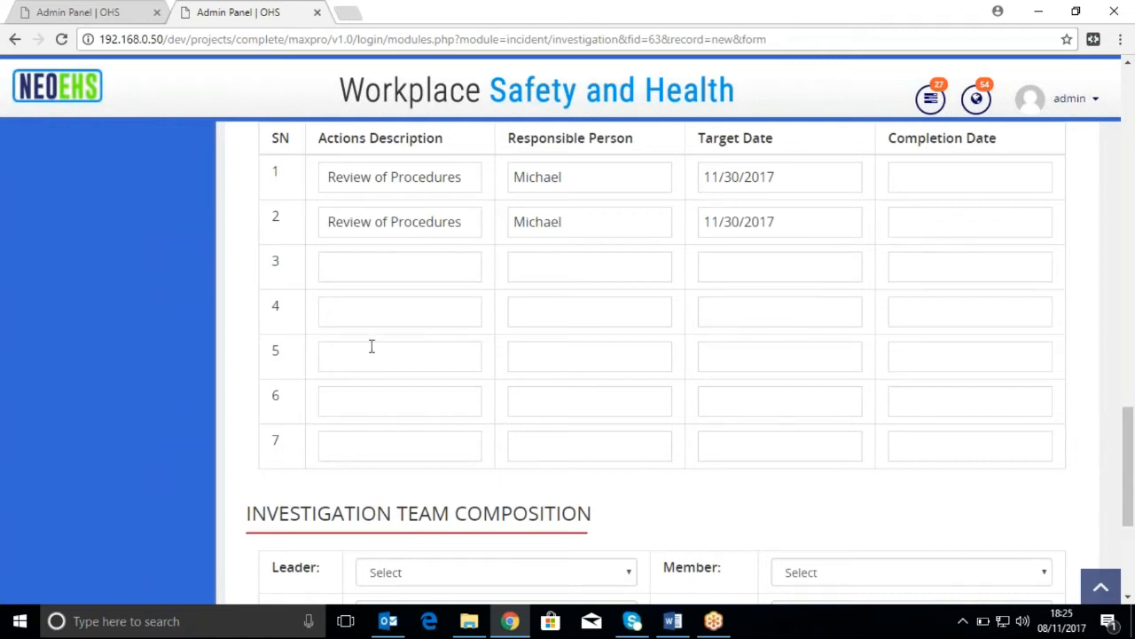
scroll(373, 350, down, 4)
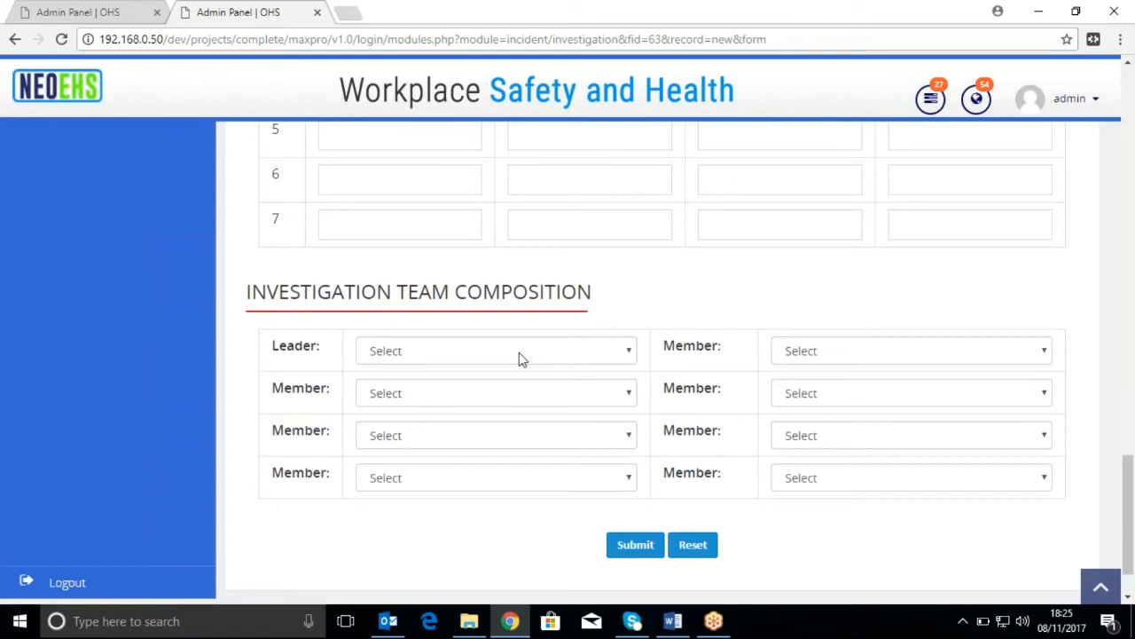
click(564, 360)
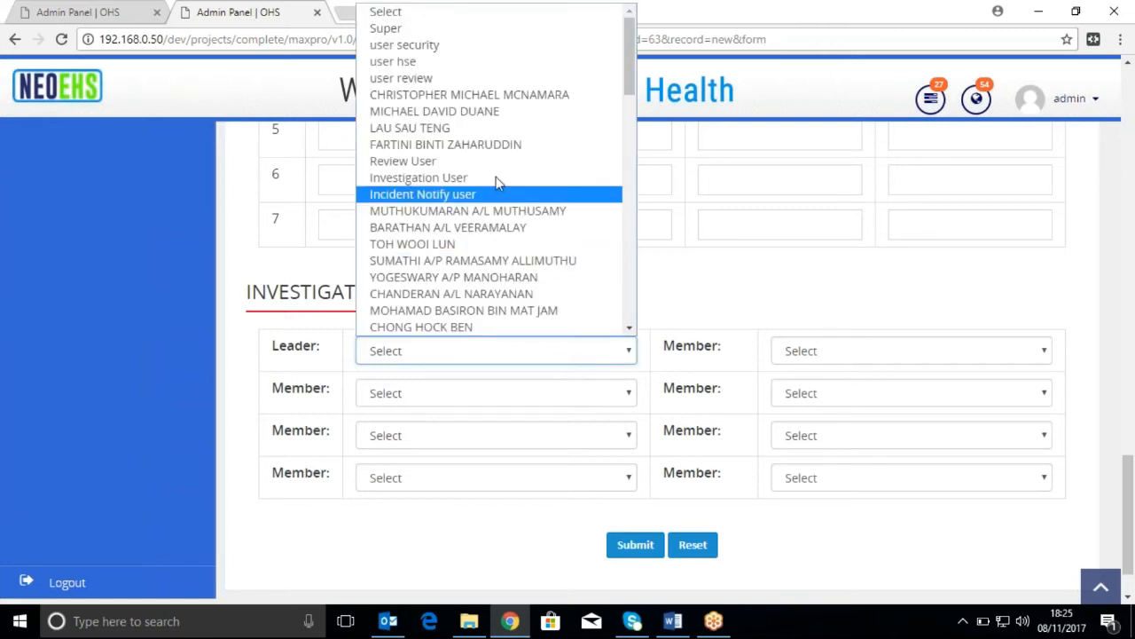
click(511, 96)
click(559, 393)
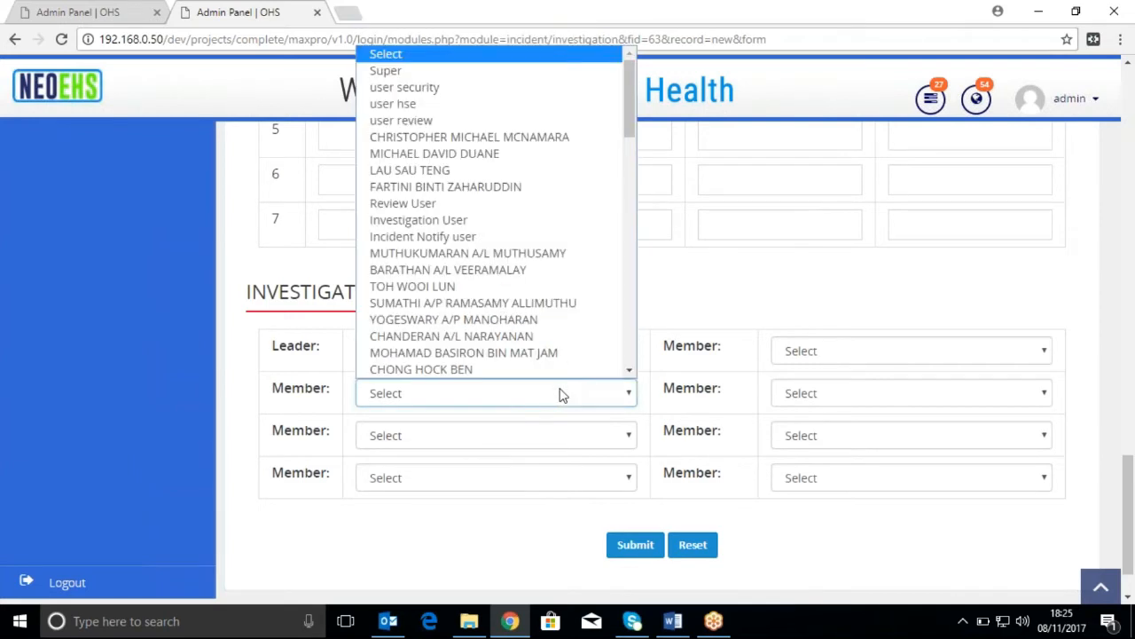
click(540, 107)
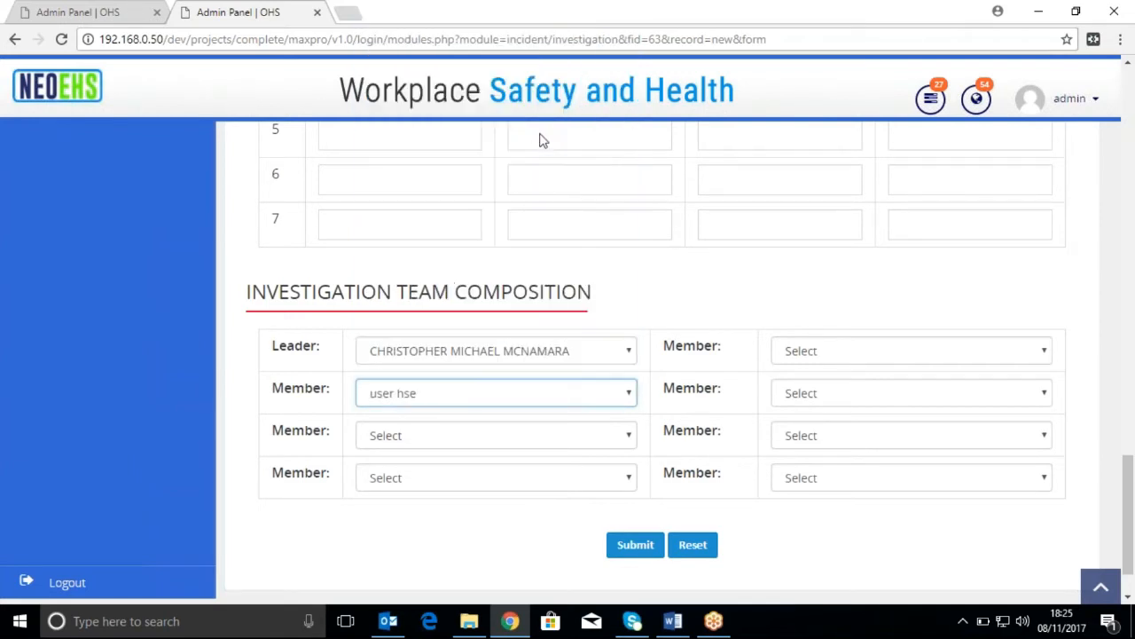
click(558, 439)
click(415, 212)
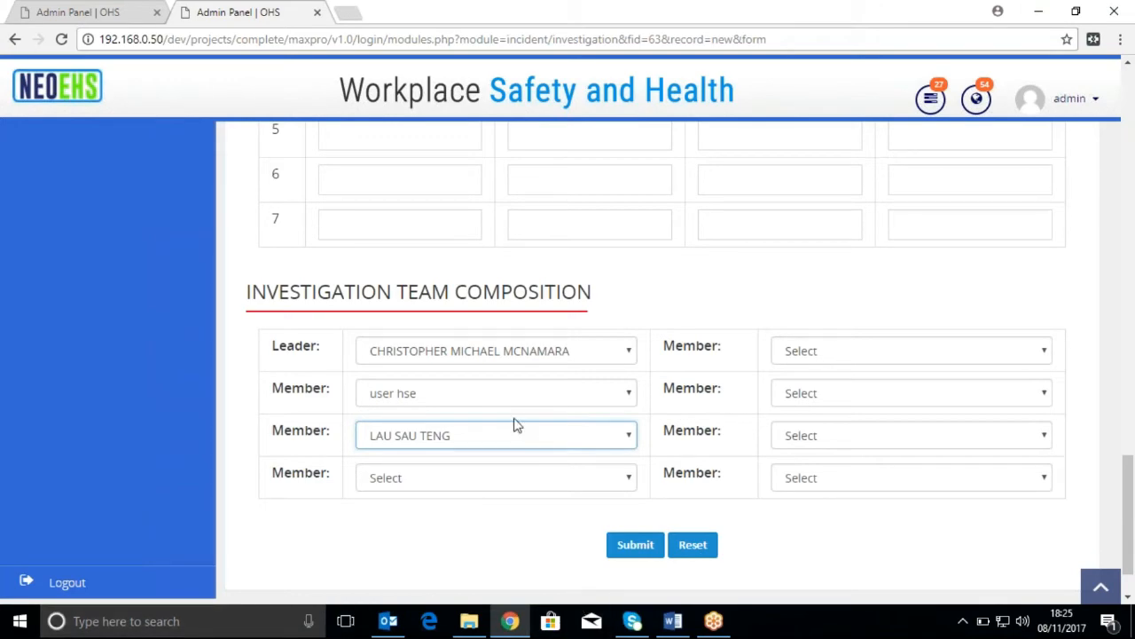
Submit the completed investigation report
scroll(515, 419, up, 20)
scroll(520, 426, down, 20)
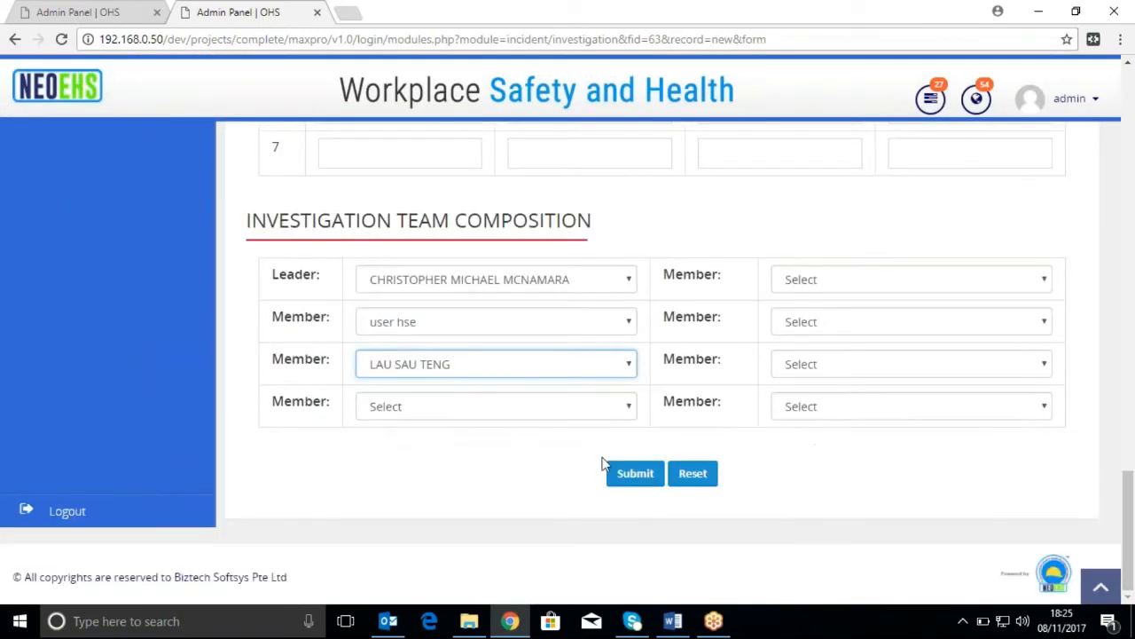
click(631, 485)
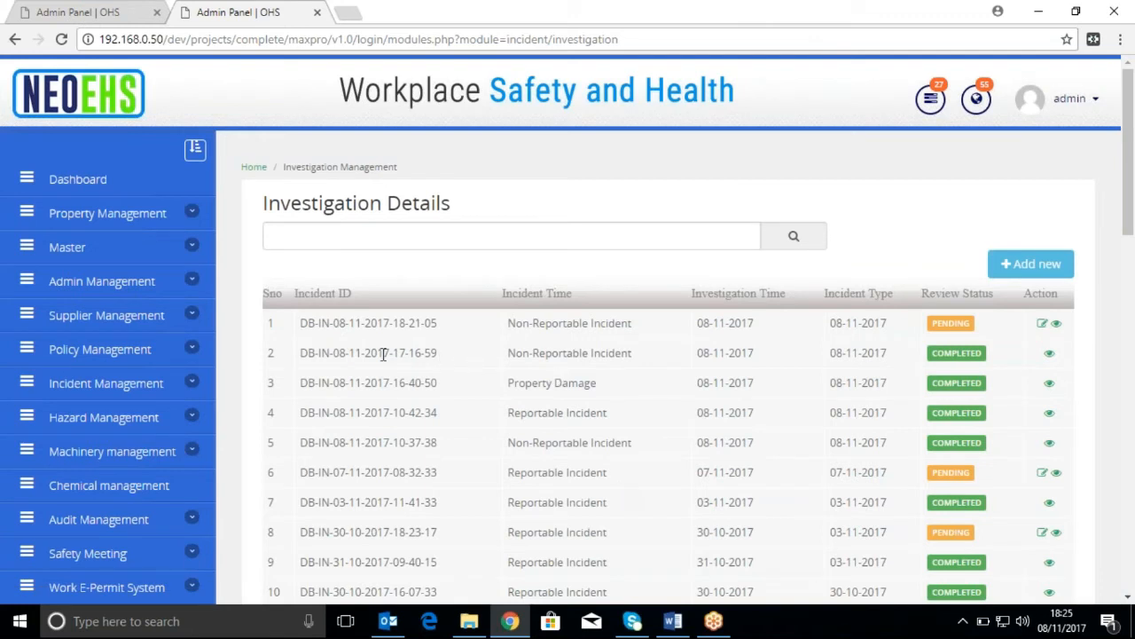
Check the notifications for the new investigation and open the newest investigation report in the list for viewing
click(977, 98)
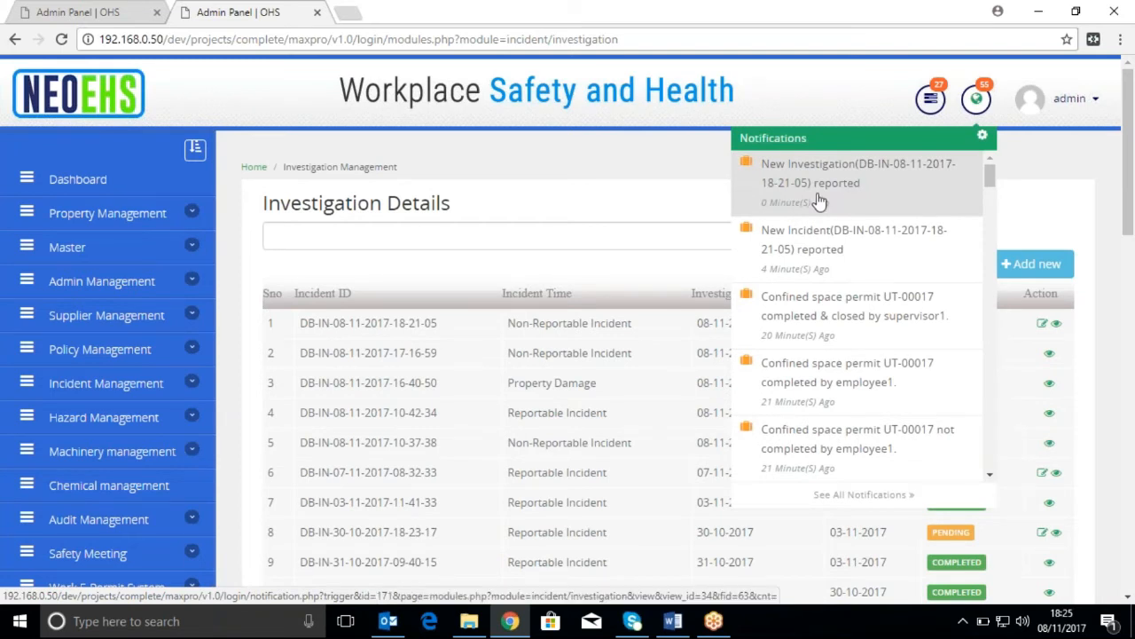
click(610, 337)
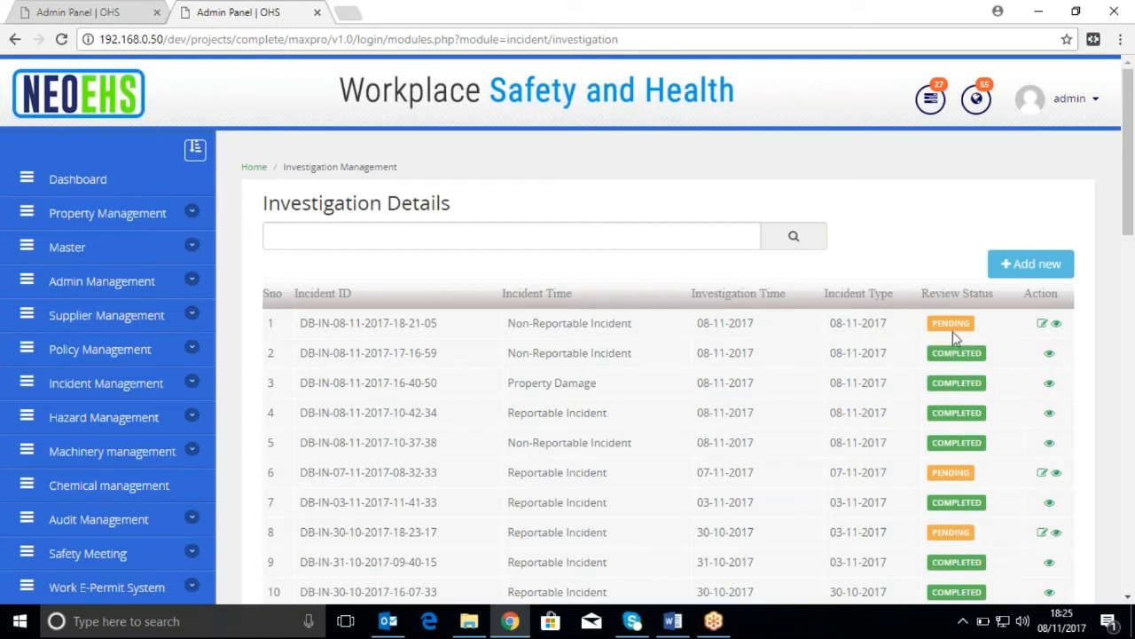
click(1058, 326)
scroll(760, 461, down, 1)
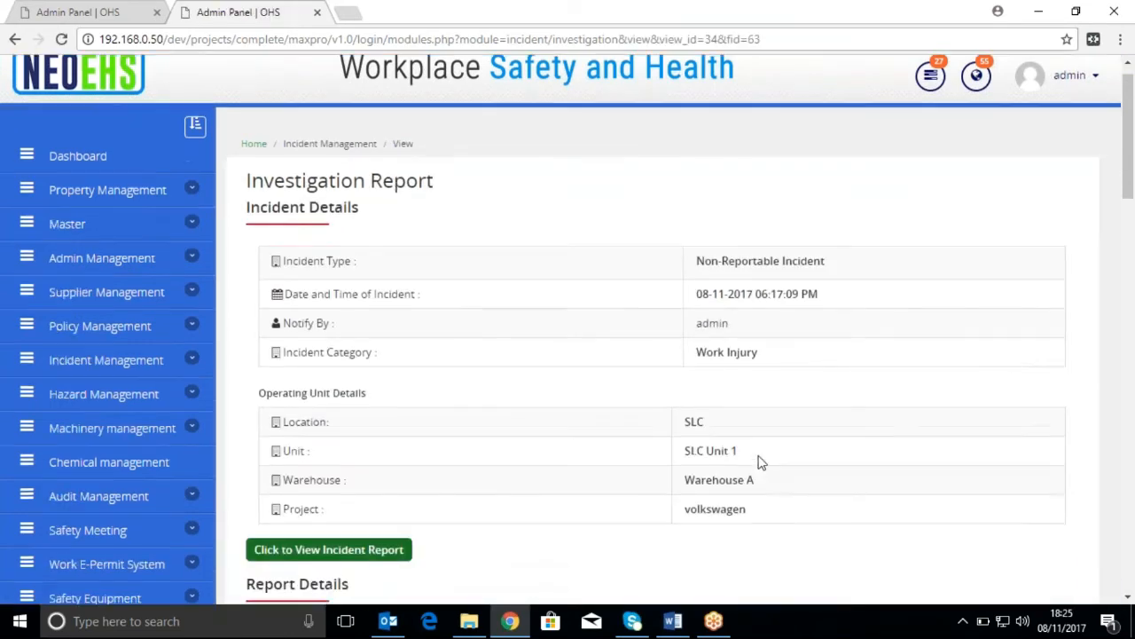
Look through the investigation report down to the team composition and start its review
scroll(760, 461, down, 7)
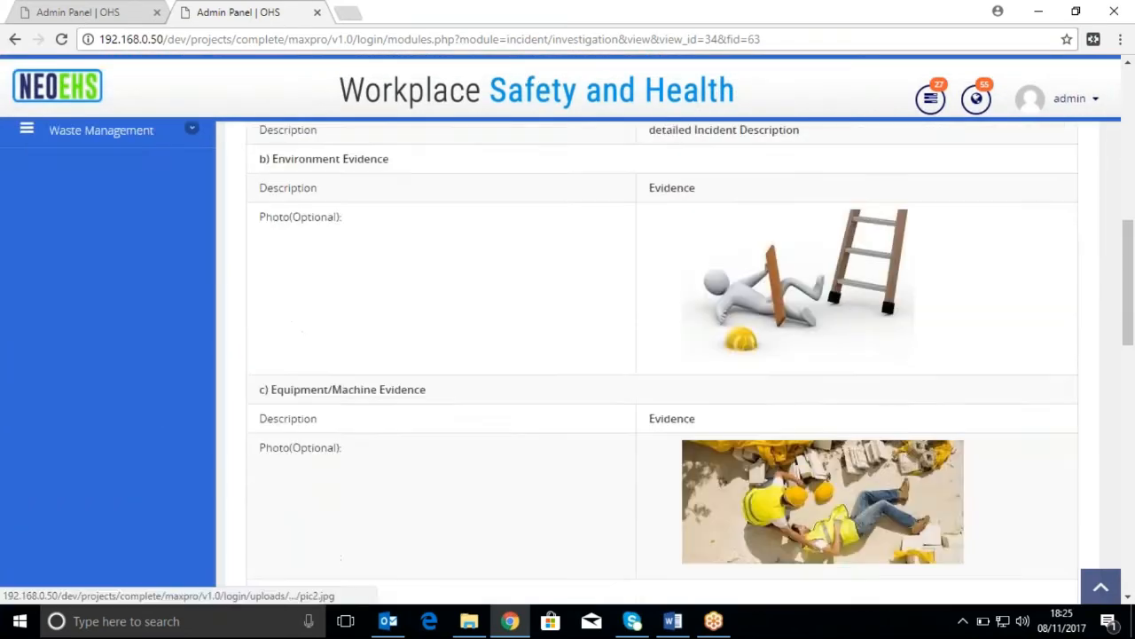
scroll(760, 461, down, 7)
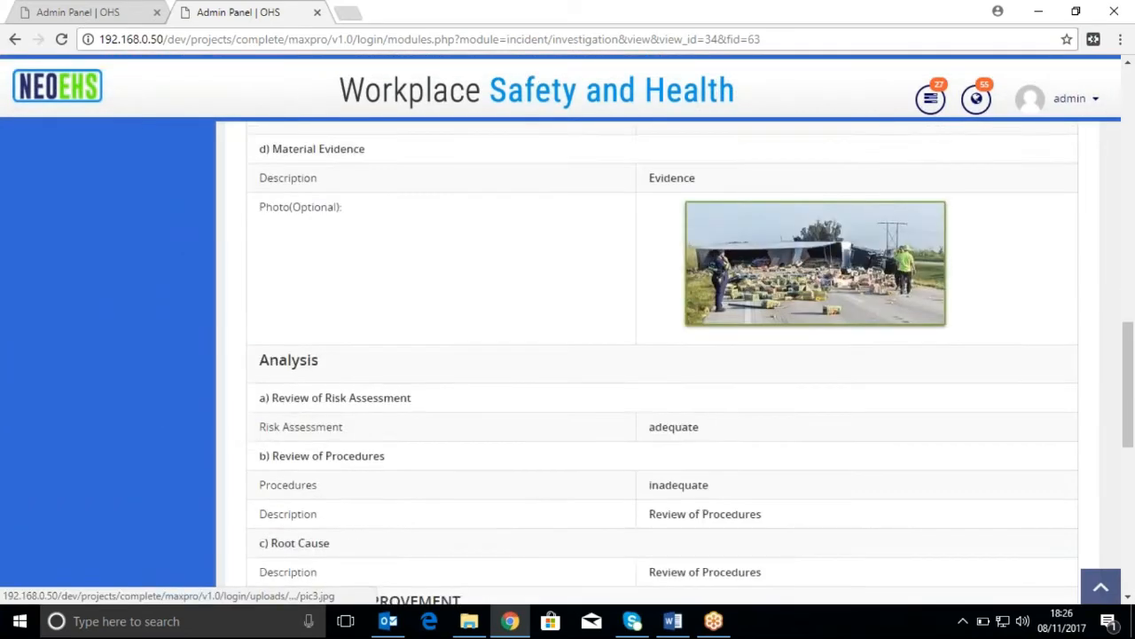
scroll(662, 355, down, 5)
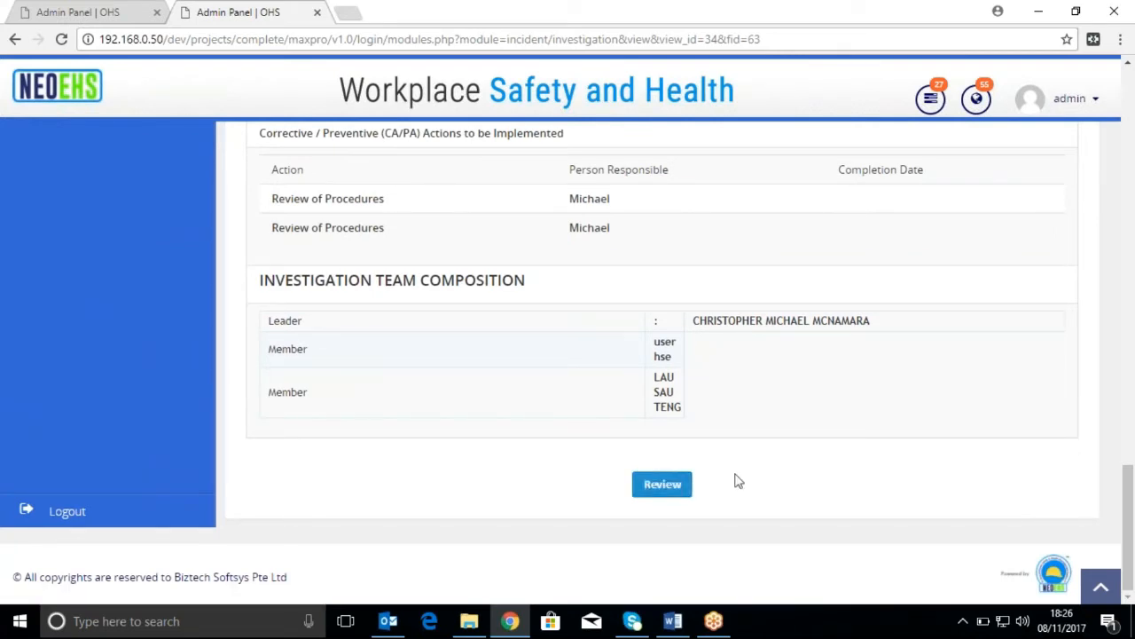
click(662, 484)
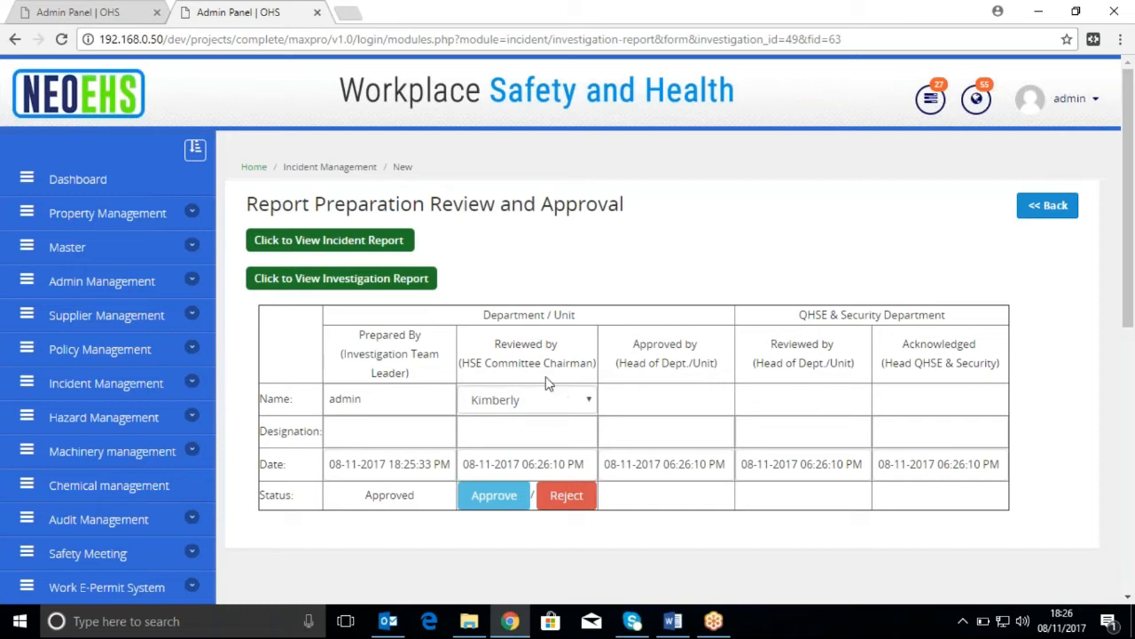
Enter the designation "(HSE Committee Chairman" for the Department / Unit reviewer and approve that review stage
click(539, 437)
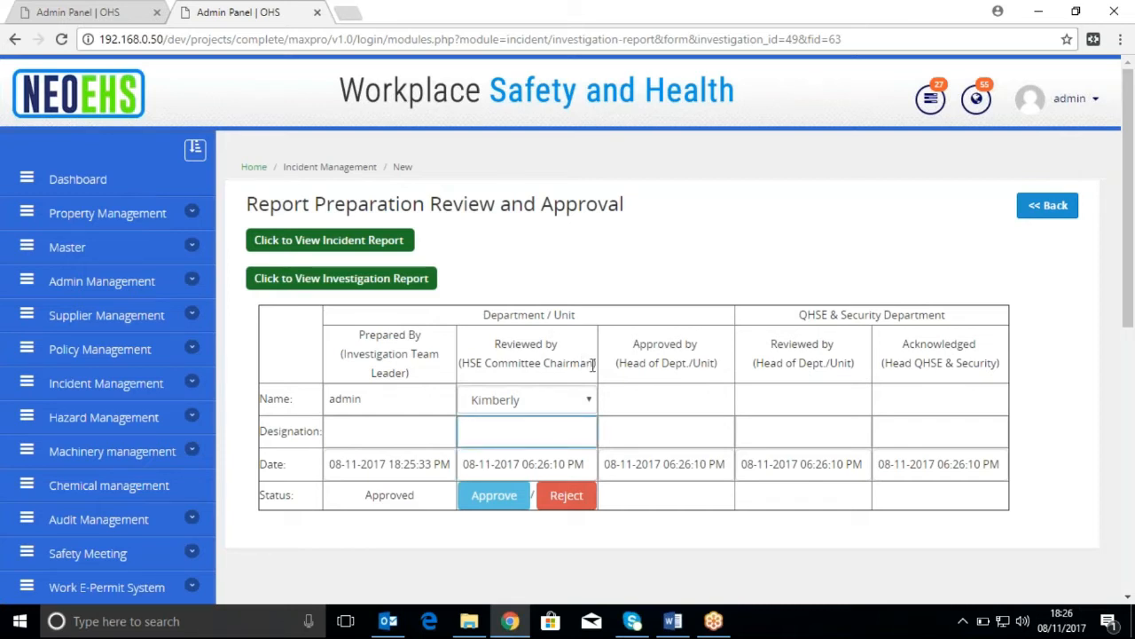
drag(591, 362, 459, 362)
key(ctrl+c)
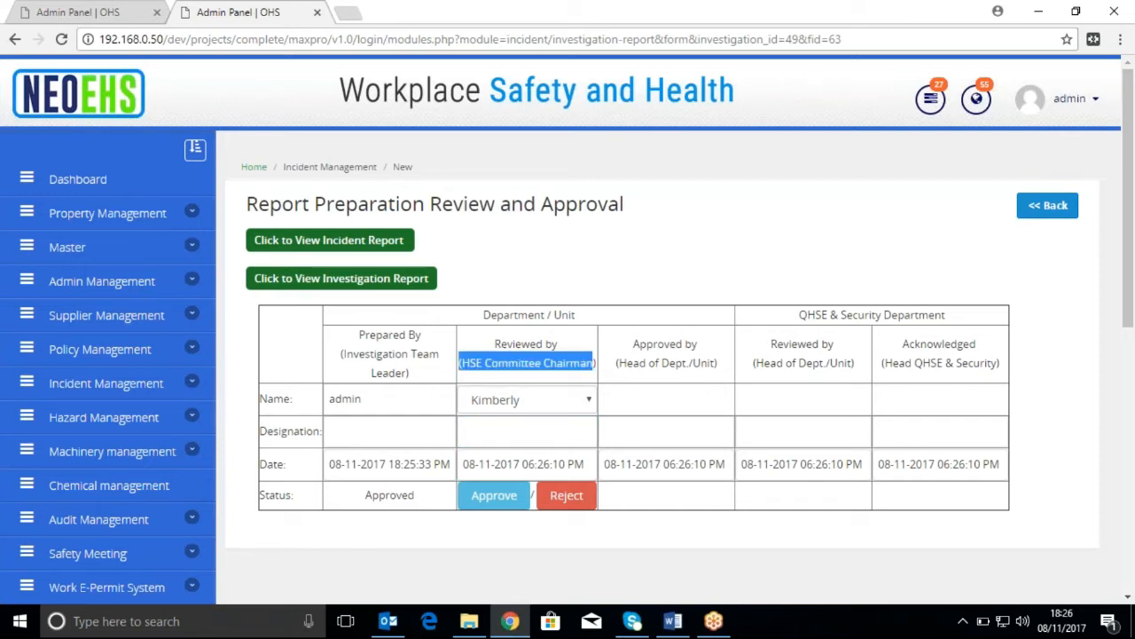
click(521, 430)
key(ctrl+v)
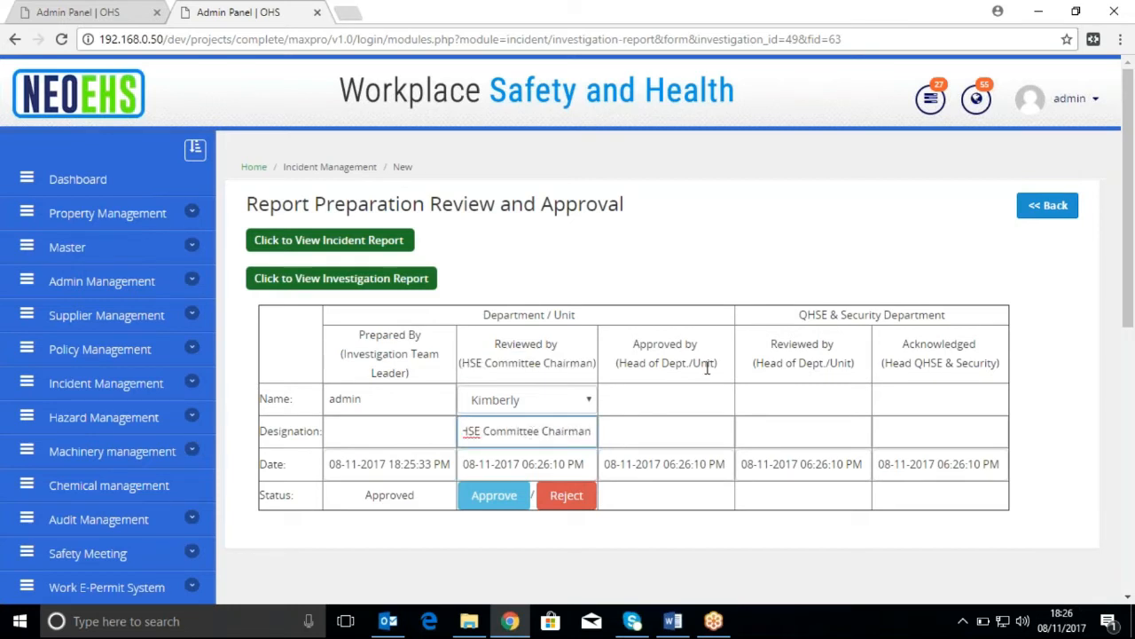
click(494, 496)
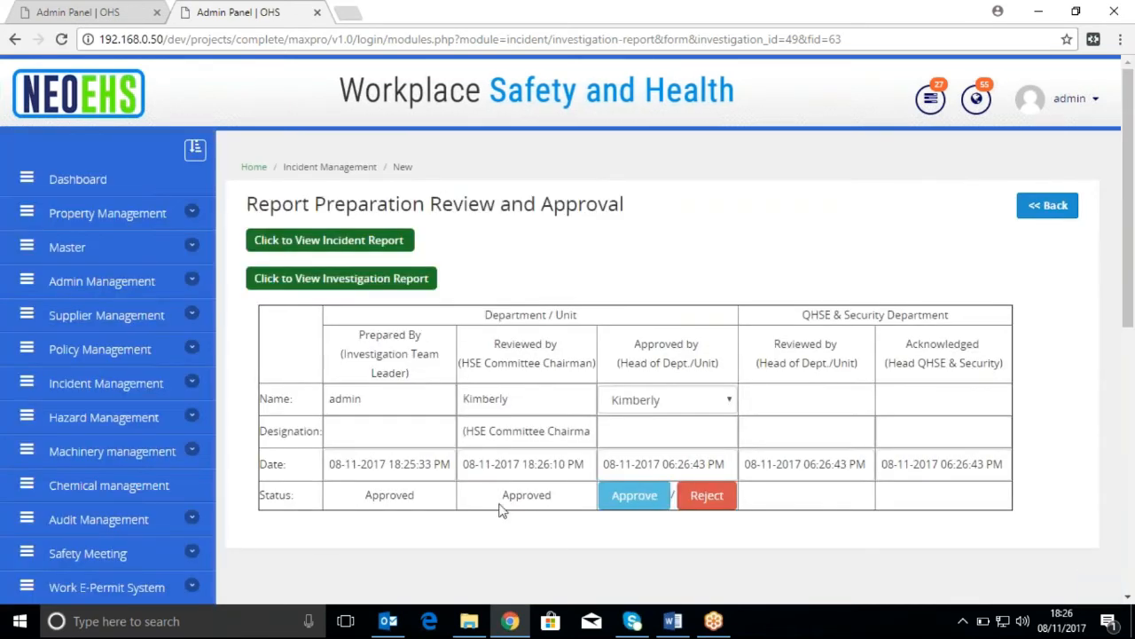
Choose the second listed person as Department / Unit approver, copy "(Head of Dept./Unit" in as the designation and approve the stage
click(697, 405)
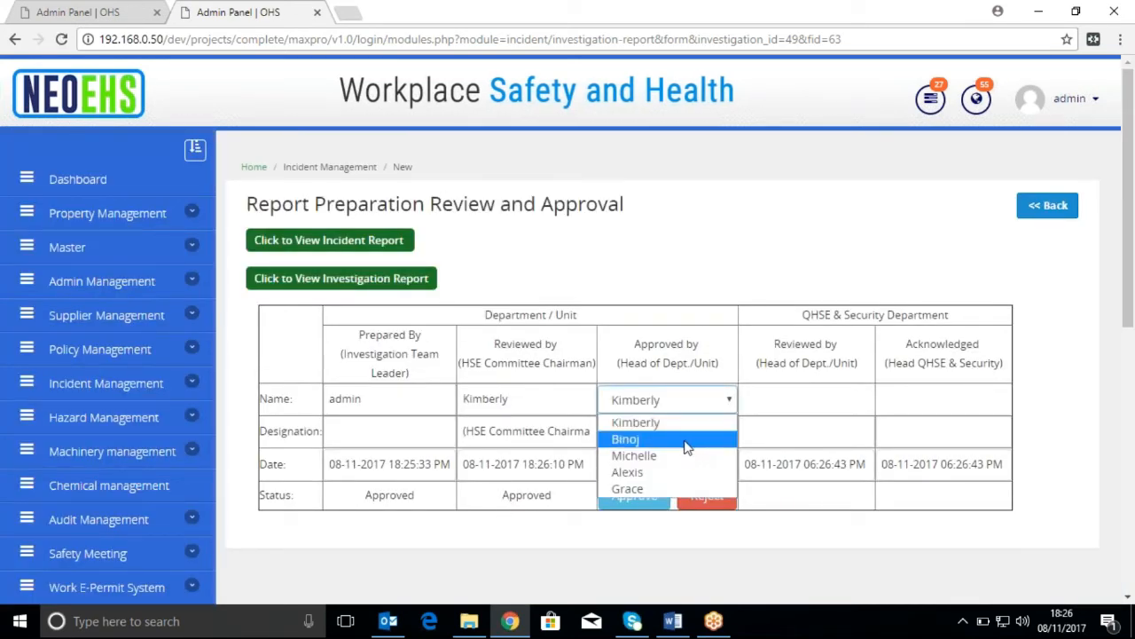
click(688, 439)
drag(717, 364, 618, 371)
key(ctrl+c)
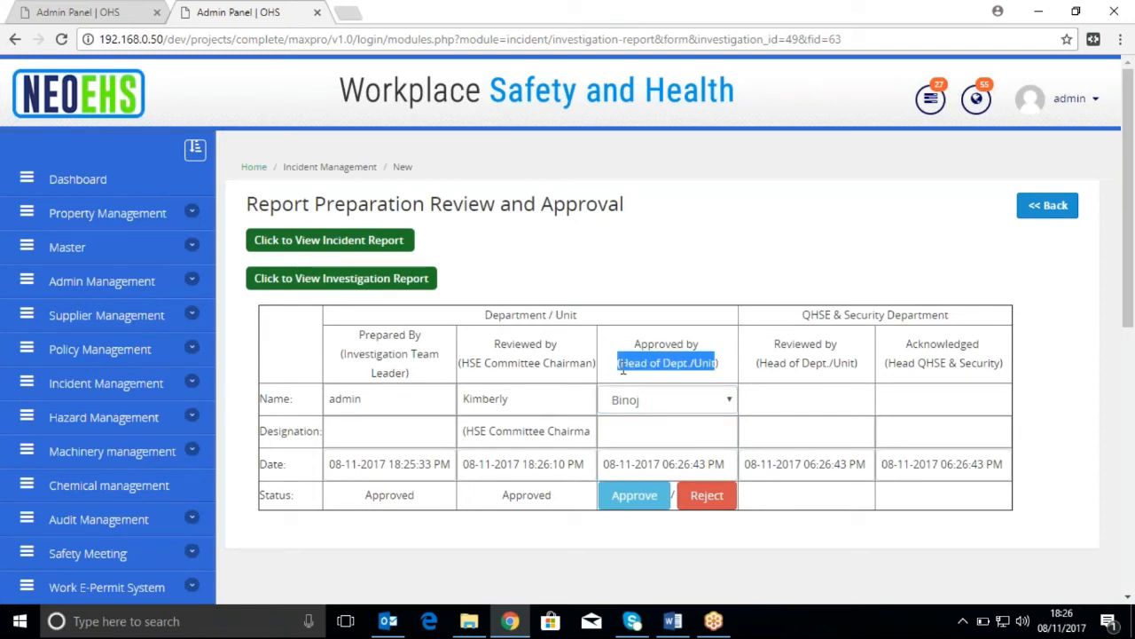
click(672, 430)
key(ctrl+v)
click(653, 495)
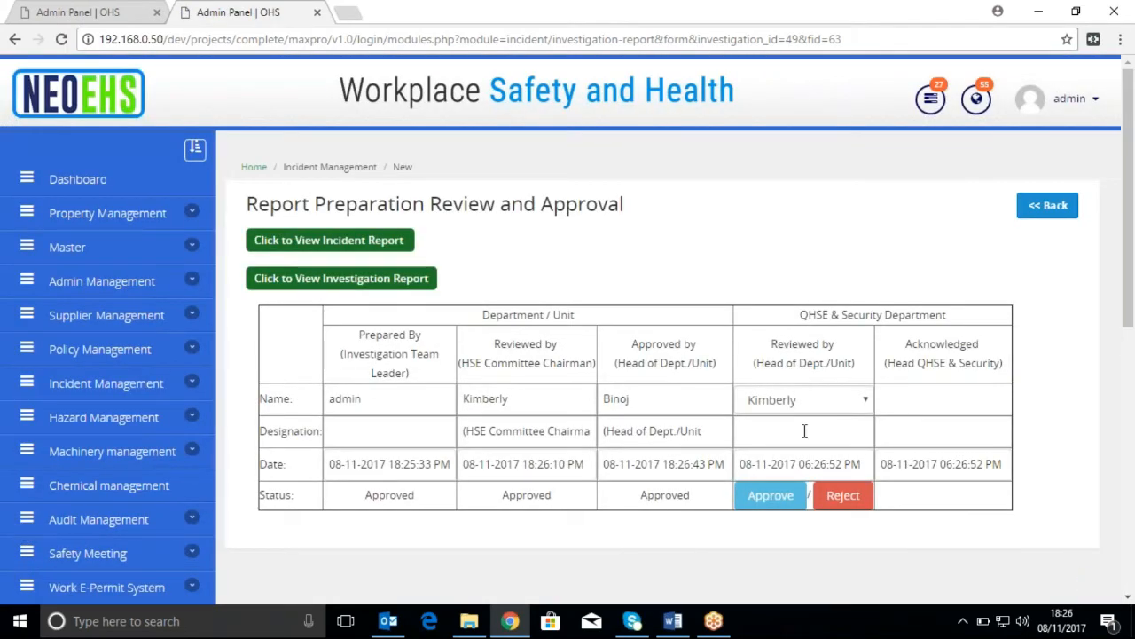
Choose the third listed person as QHSE & Security reviewer, copy "(Head of Dept./Unit" in as the designation and approve the stage
click(818, 399)
click(810, 455)
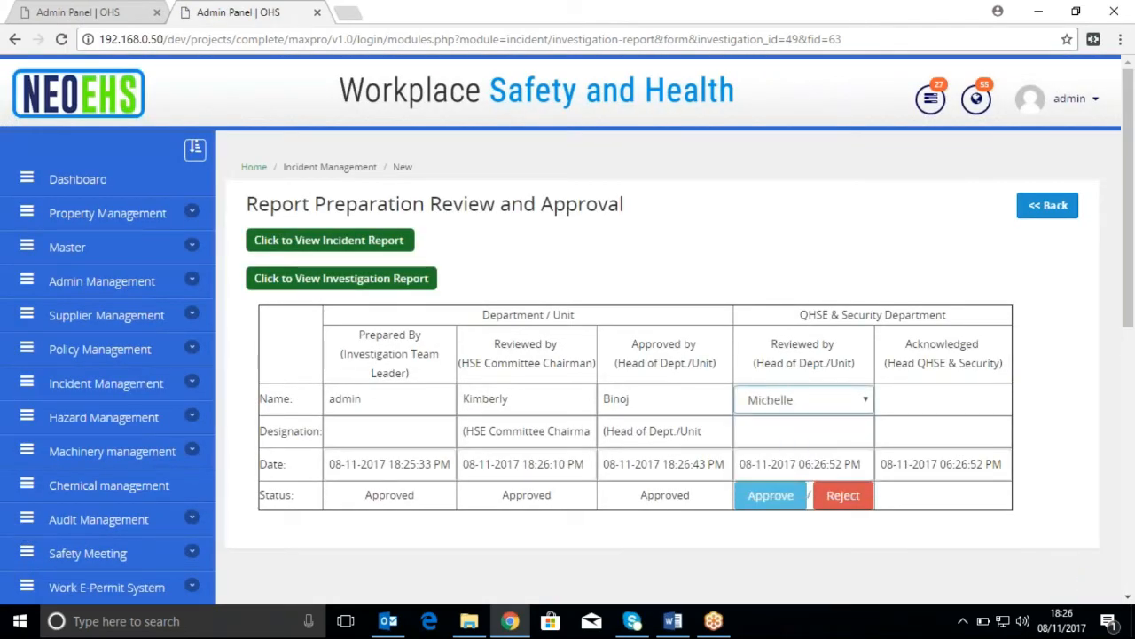
click(815, 429)
drag(856, 363, 750, 373)
key(ctrl+c)
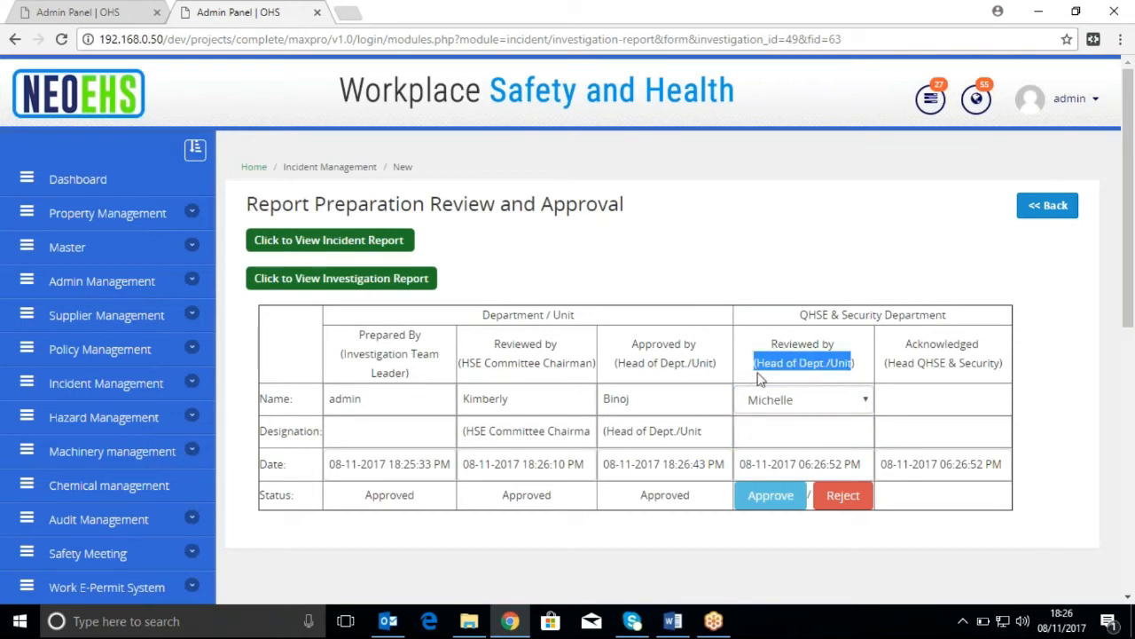
click(745, 431)
key(ctrl+v)
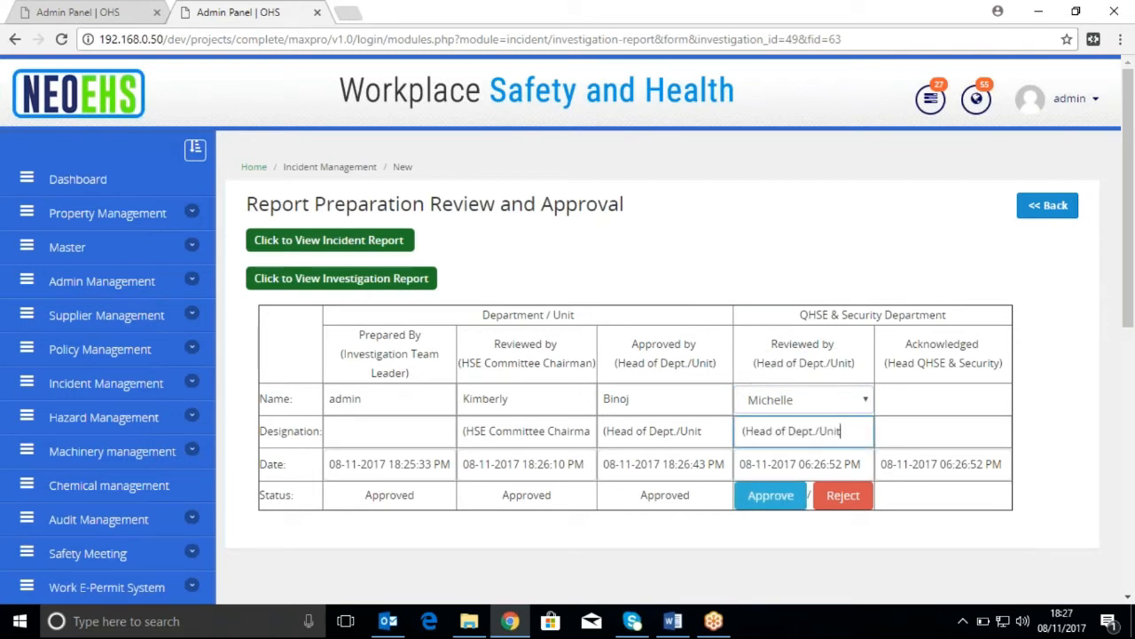
click(768, 494)
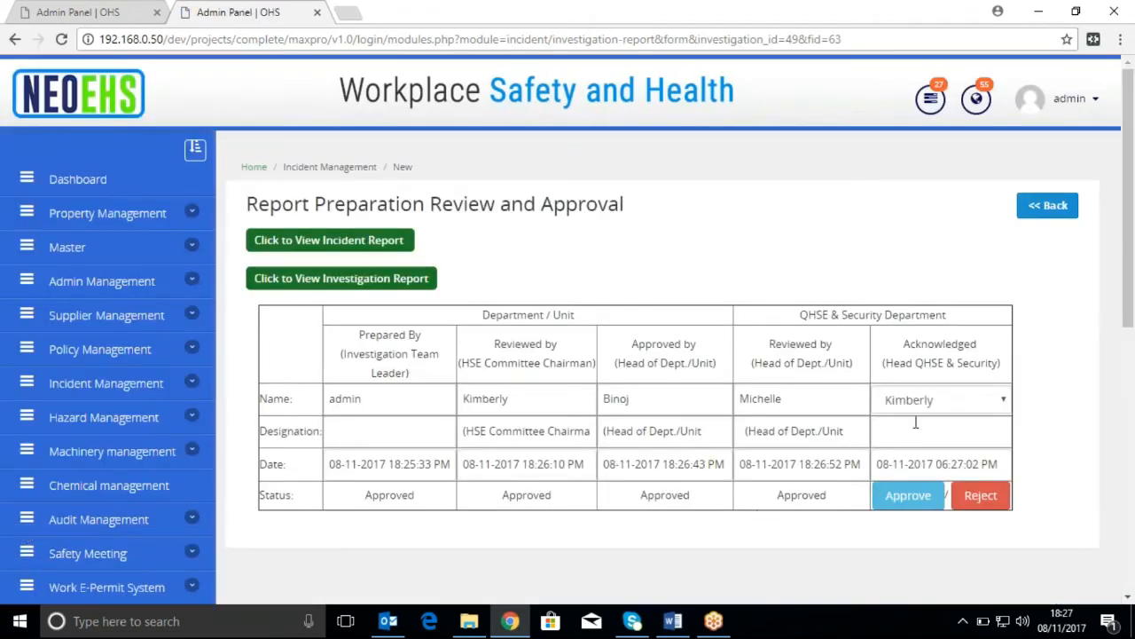
Choose the fourth listed person for the Acknowledged stage and copy "Head QHSE & Security" in as the designation
click(923, 408)
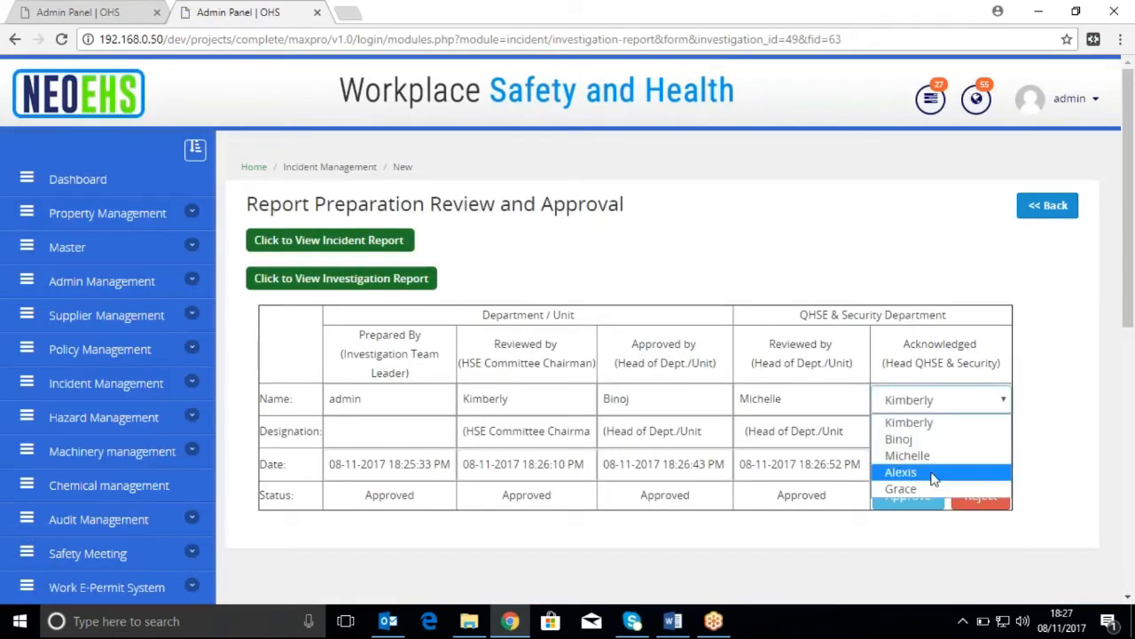
click(903, 472)
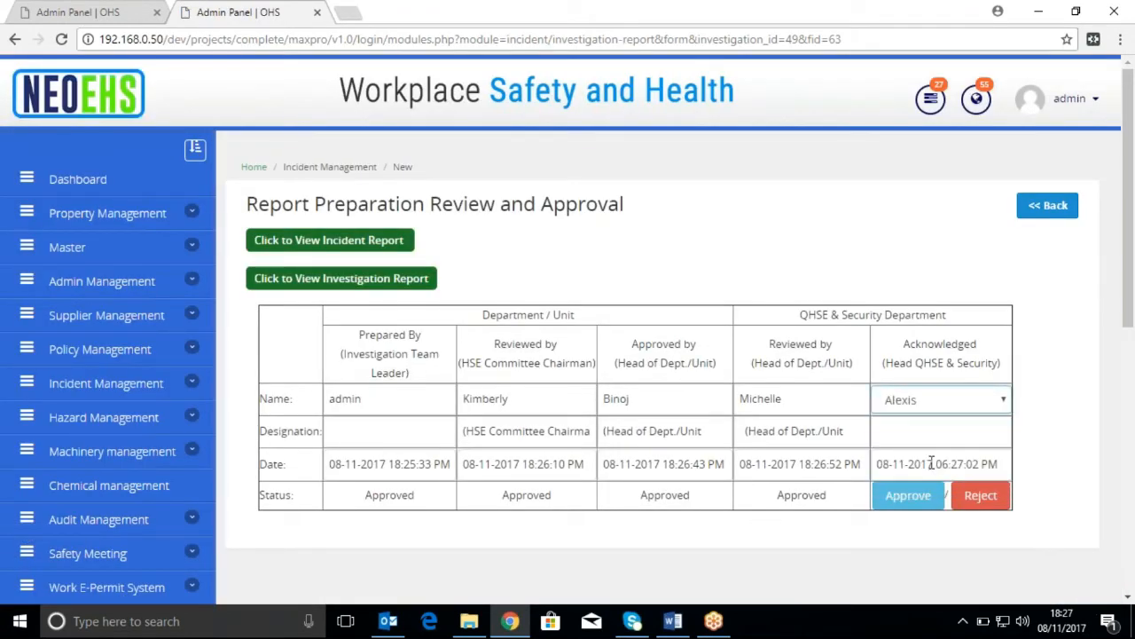
drag(999, 364, 890, 373)
key(ctrl+c)
click(949, 431)
key(ctrl+v)
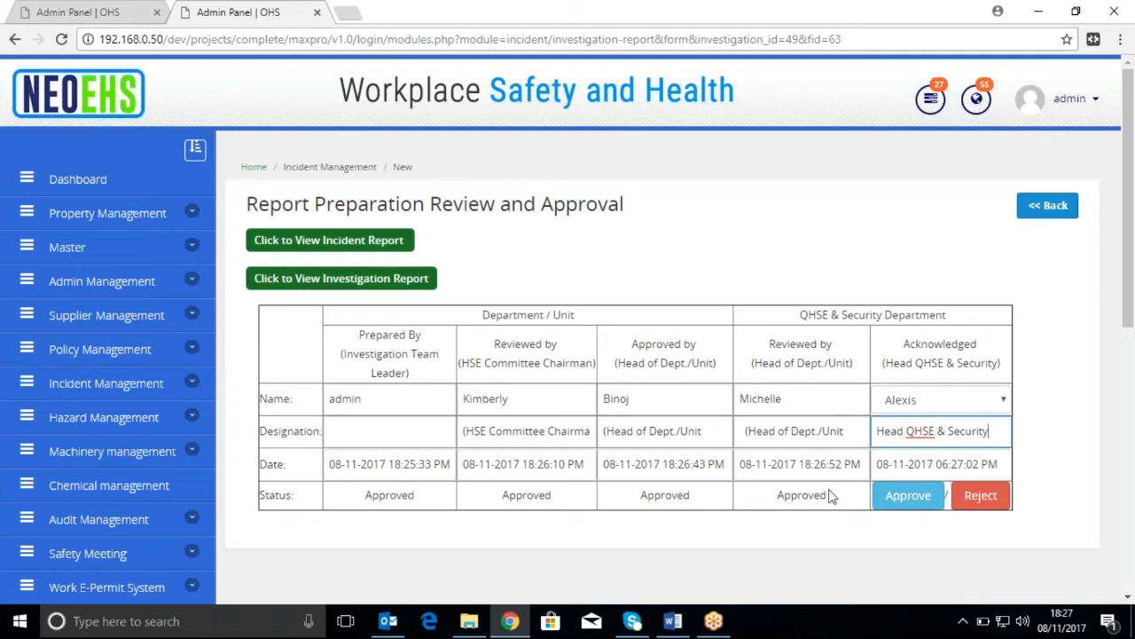
Reject the investigation report at the Acknowledged stage with the rejection reason "Photo Missing"
click(981, 496)
scroll(722, 535, down, 1)
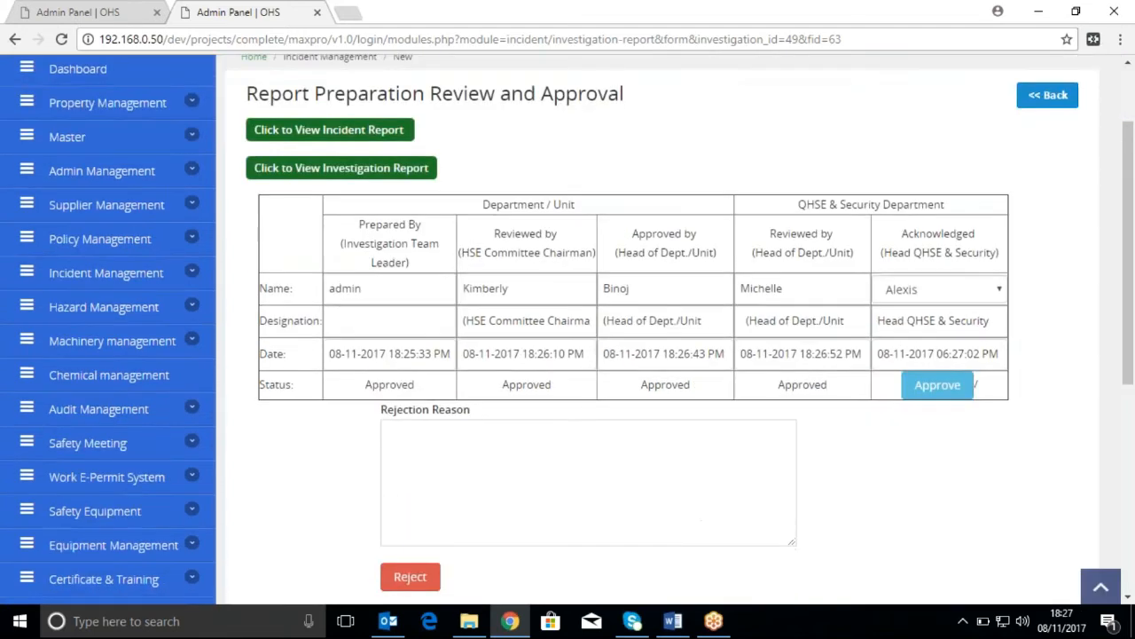
drag(473, 412, 381, 411)
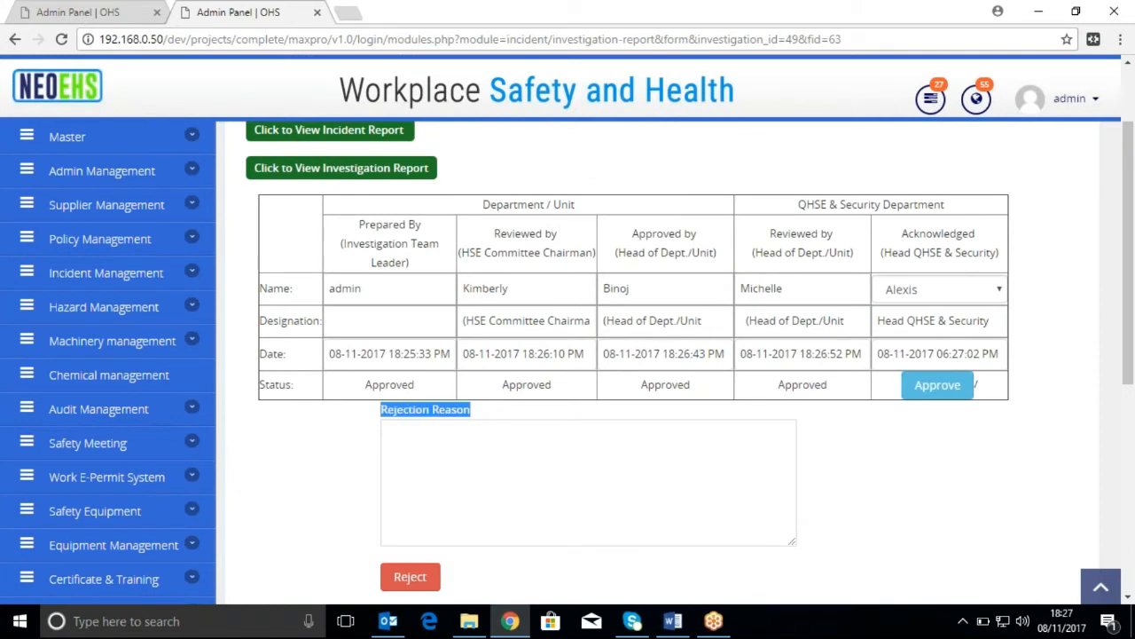
click(467, 436)
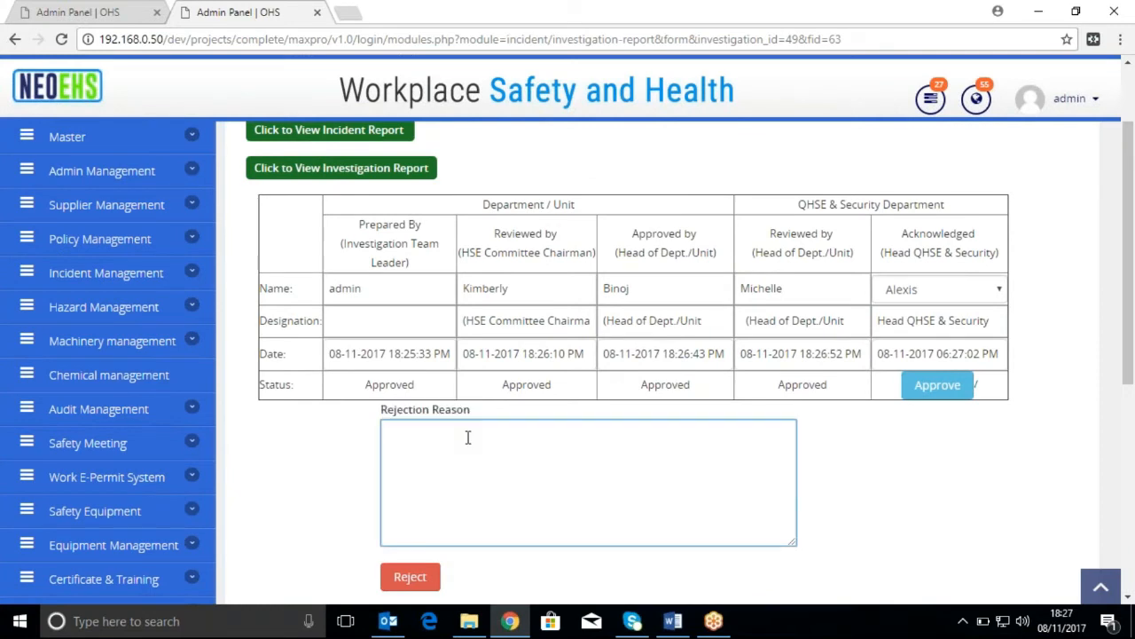
text(Photo Missing)
scroll(416, 499, down, 3)
click(410, 354)
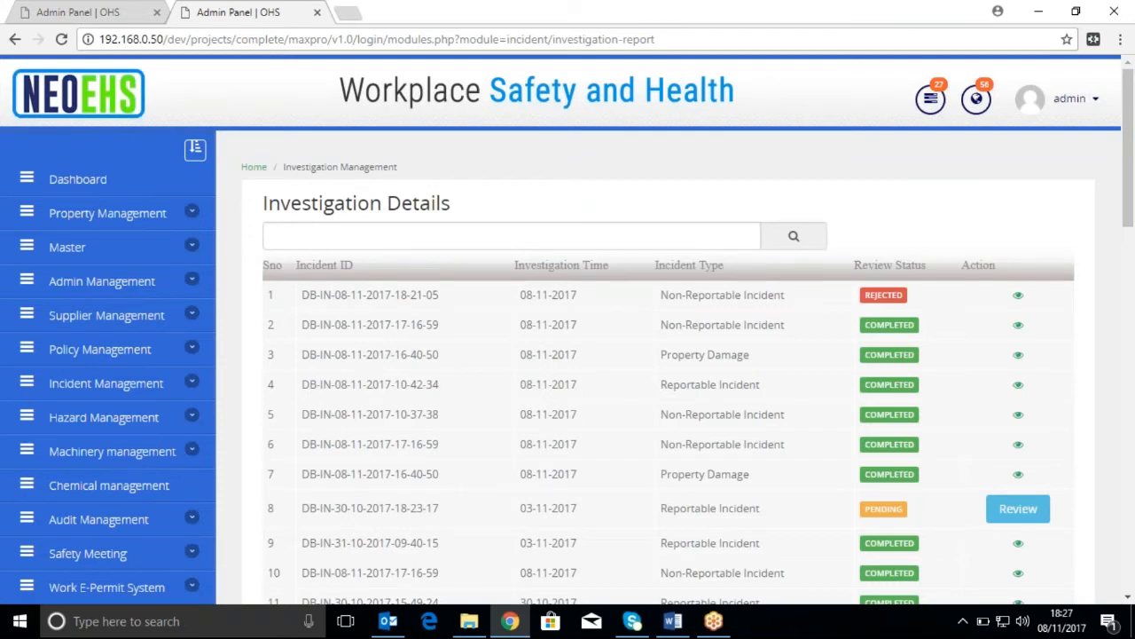
Check the notifications for the rejected investigation and look over the Investigation Details list
click(977, 105)
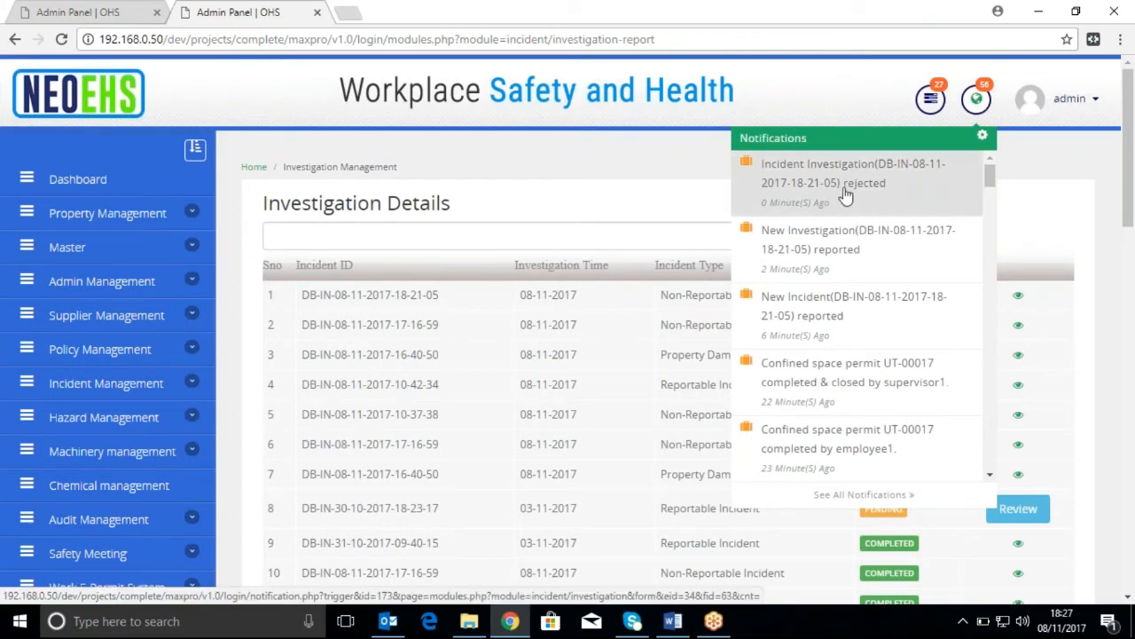
click(1115, 298)
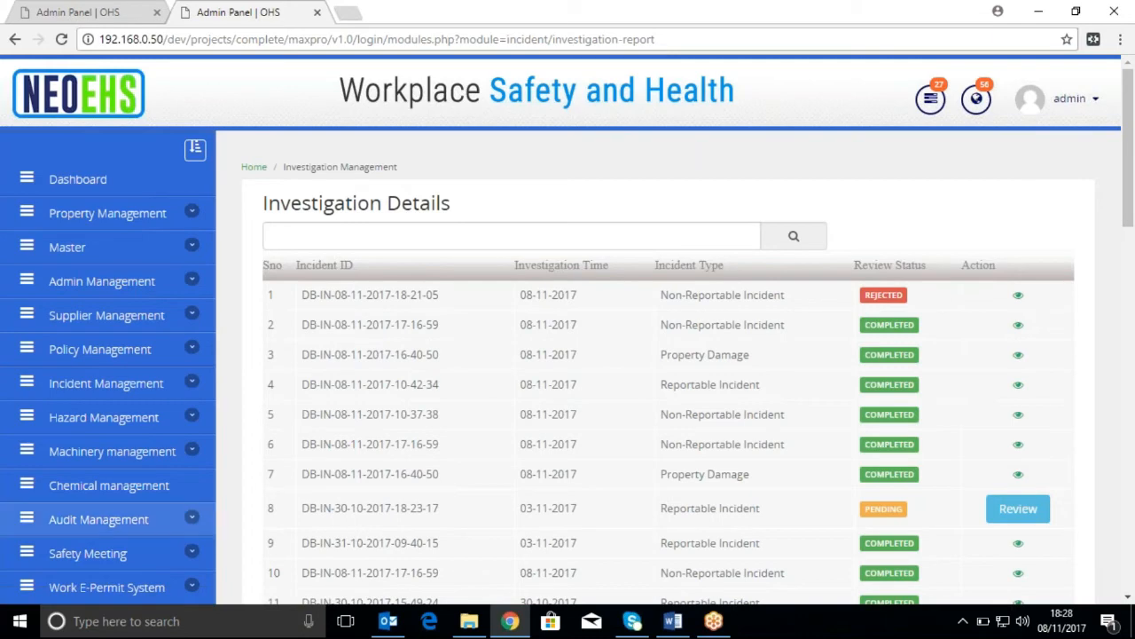
scroll(167, 502, down, 2)
scroll(166, 443, up, 2)
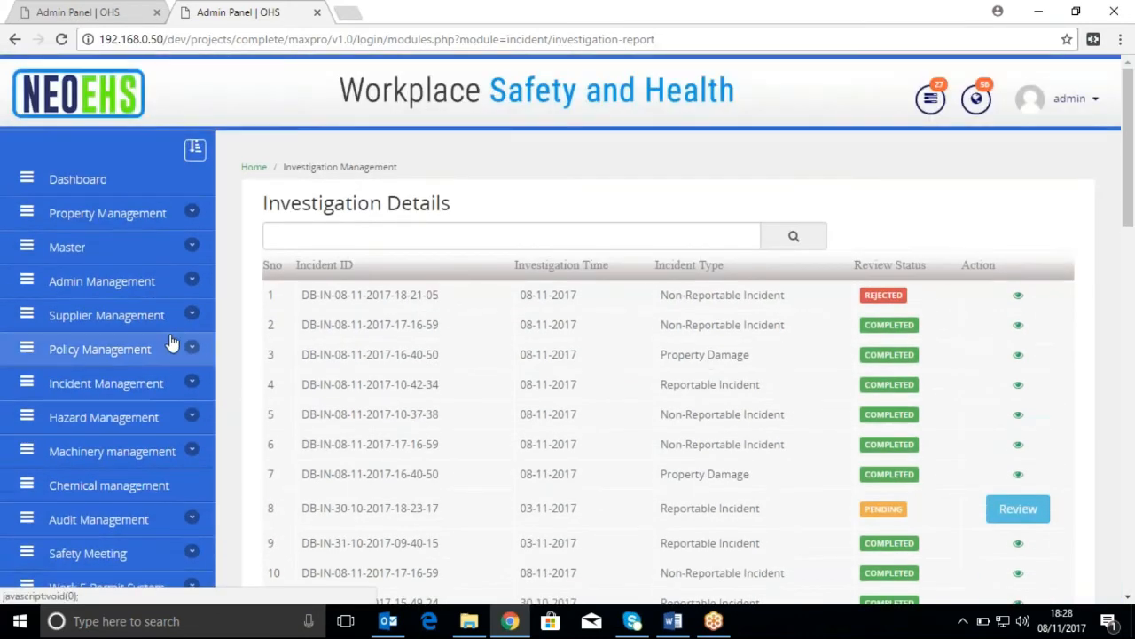
Go to the Incident And Injury Investigation Report list and open the rejected investigation for editing
click(177, 382)
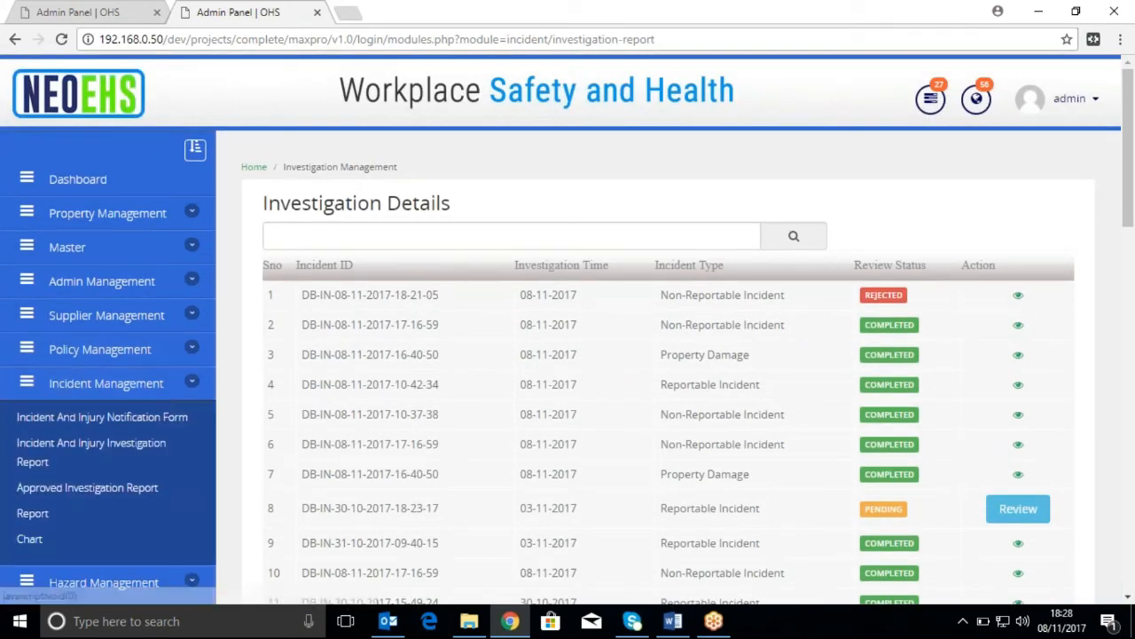
click(158, 460)
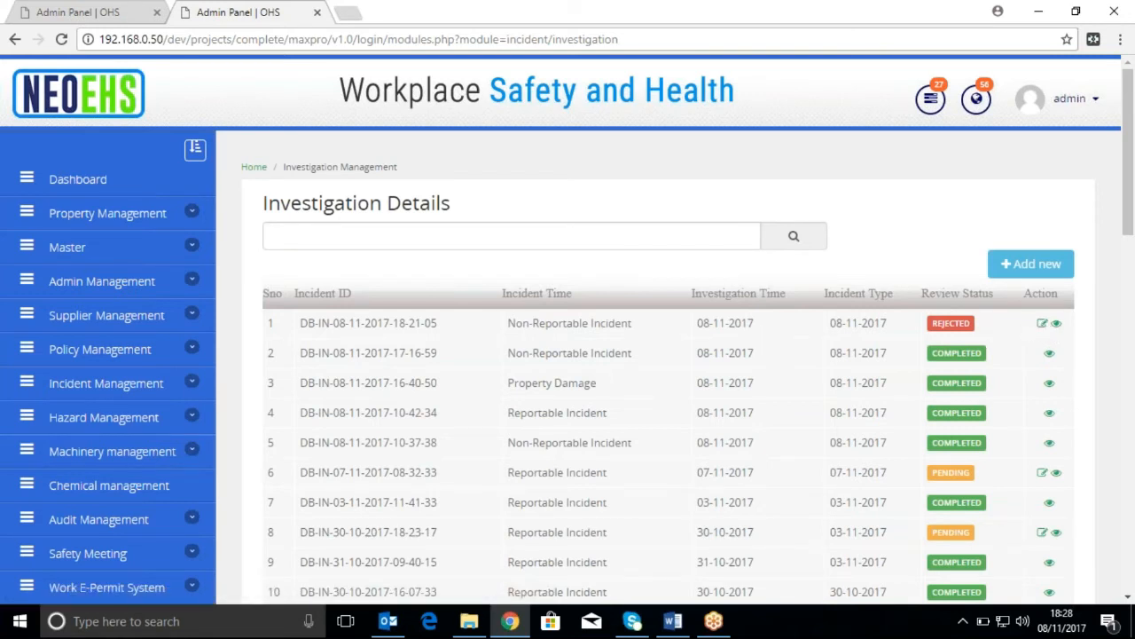
click(1042, 322)
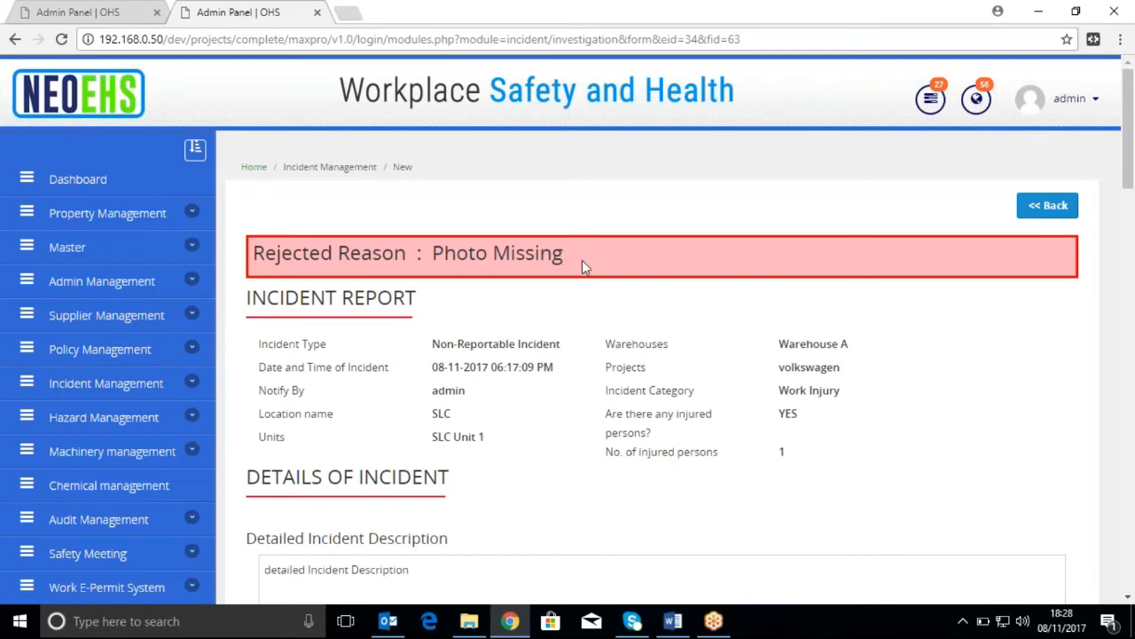
Set the investigation team leader to "user review" and the members to "user hse" and the seventh listed person, and resubmit the rejected report
scroll(583, 262, down, 2)
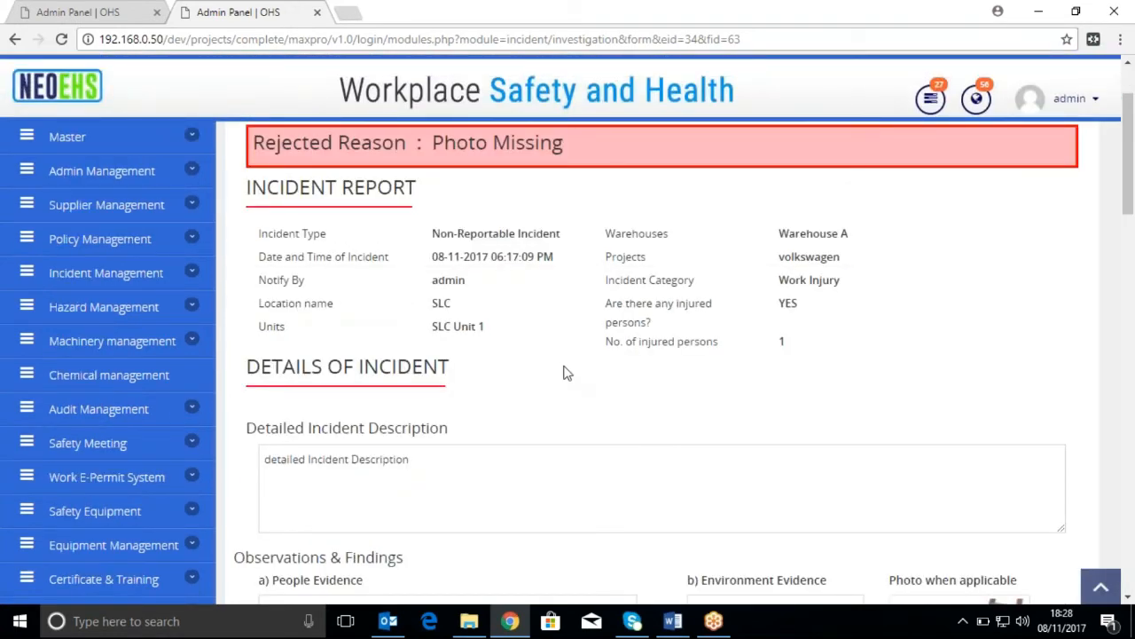
scroll(566, 373, down, 3)
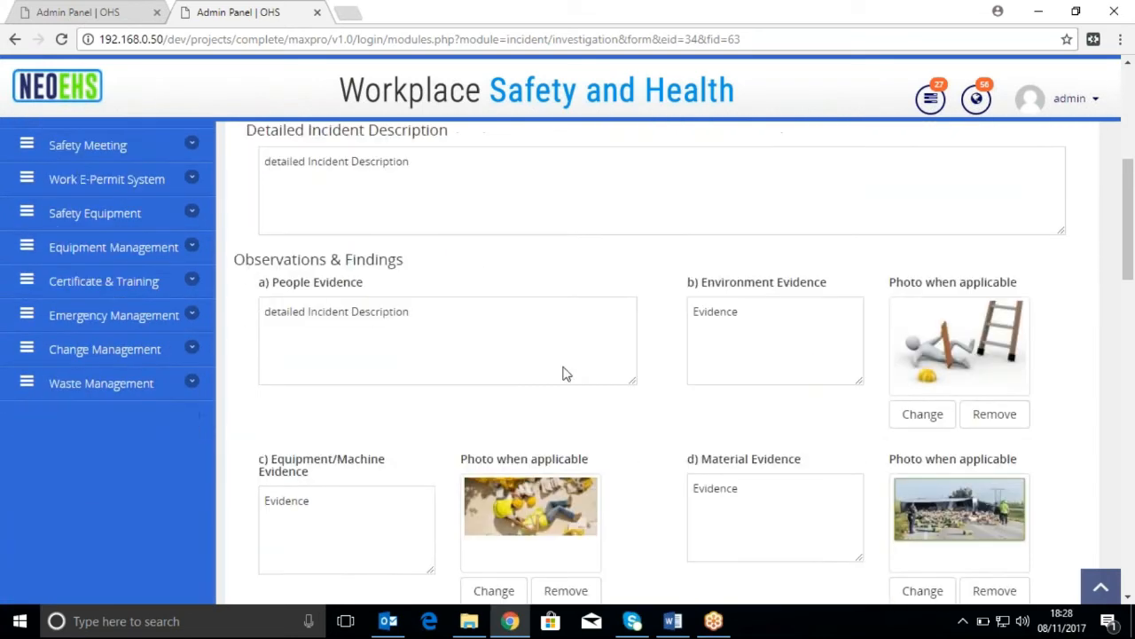
scroll(566, 373, down, 3)
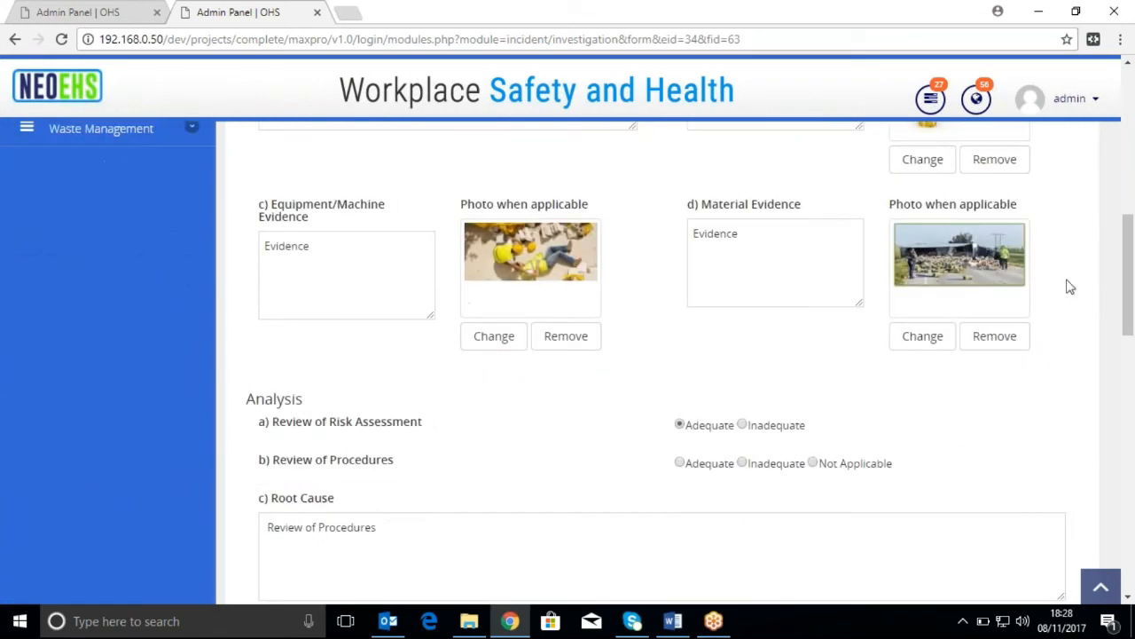
scroll(796, 426, down, 6)
scroll(656, 362, down, 3)
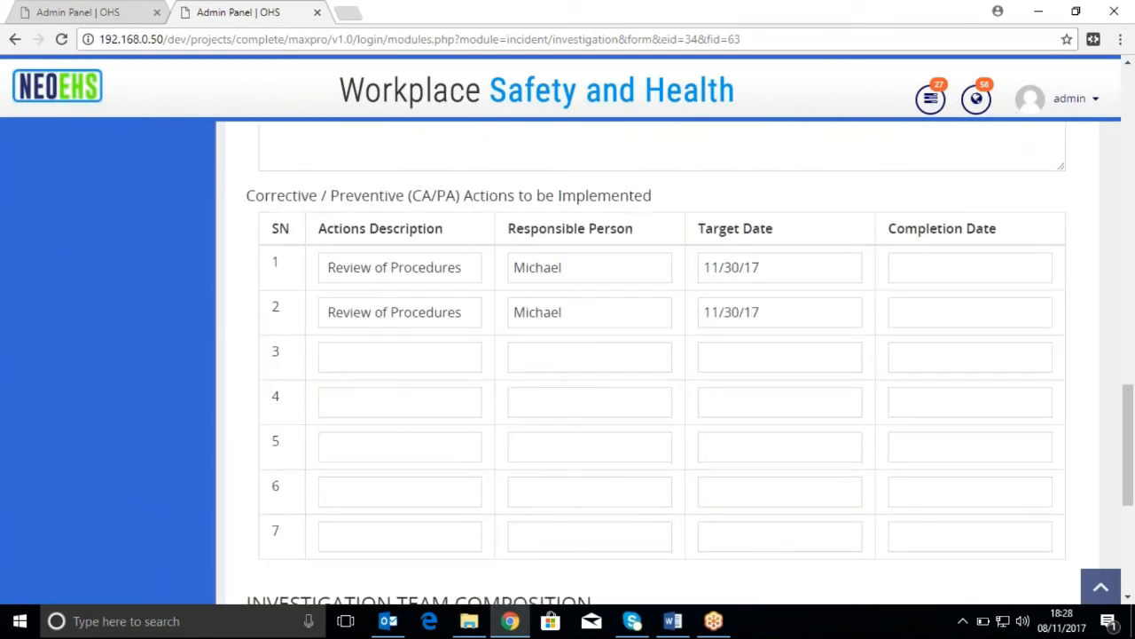
scroll(621, 387, down, 4)
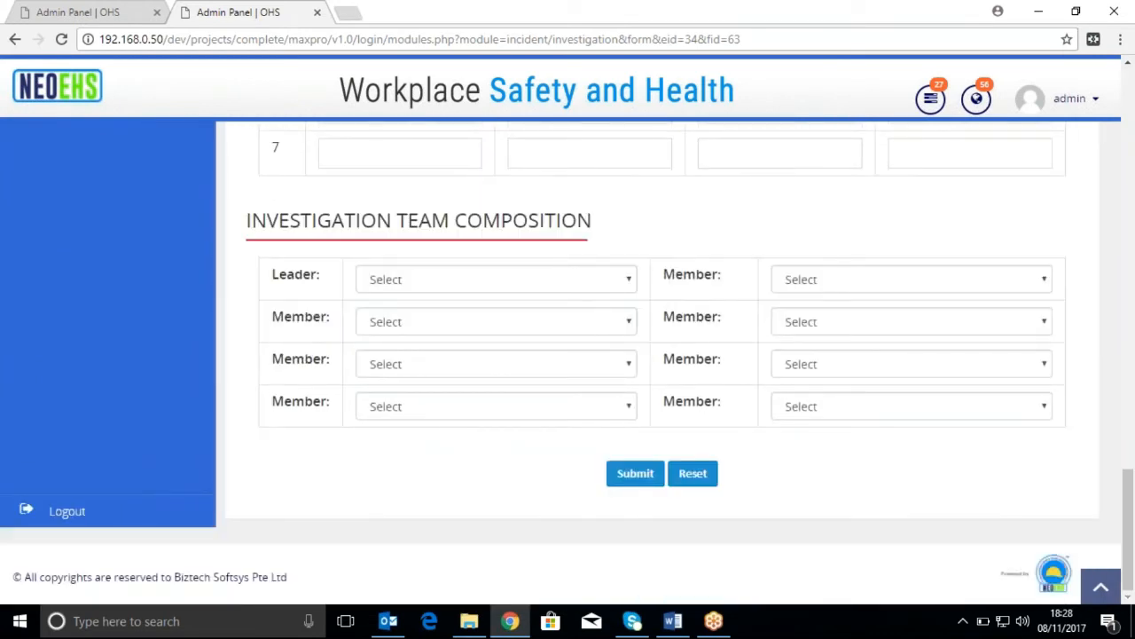
click(609, 283)
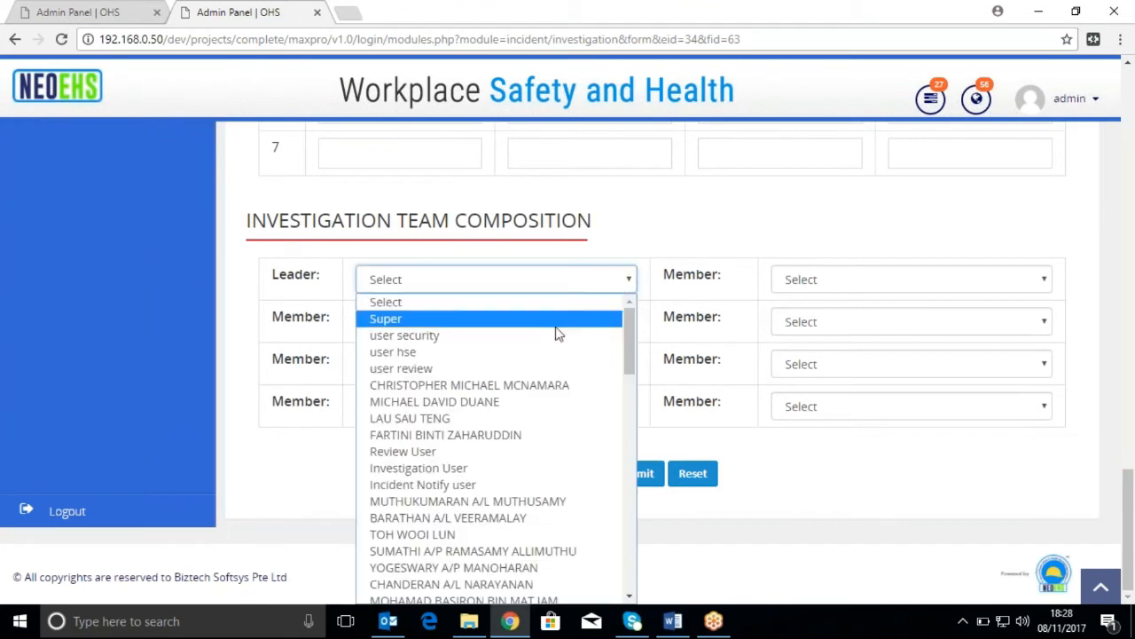
click(560, 368)
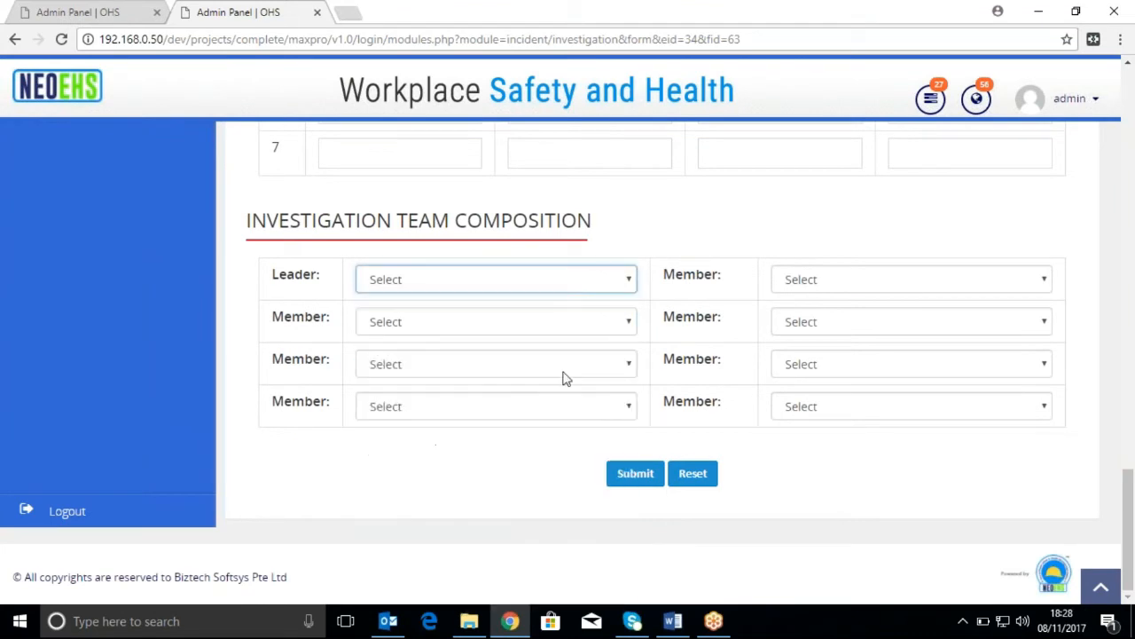
click(612, 329)
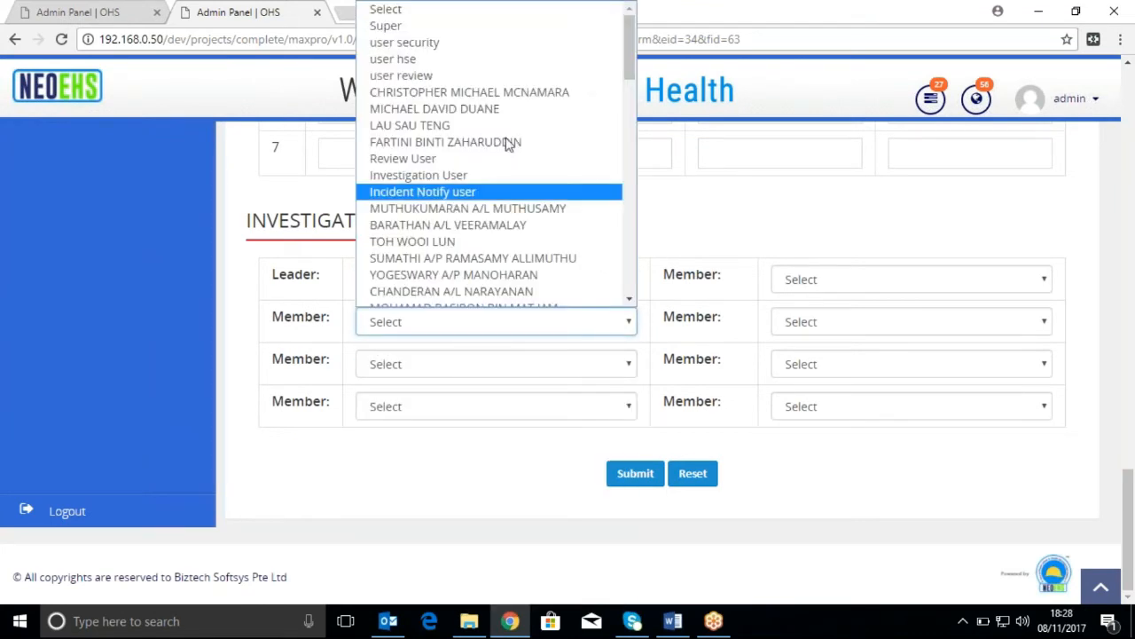
click(512, 62)
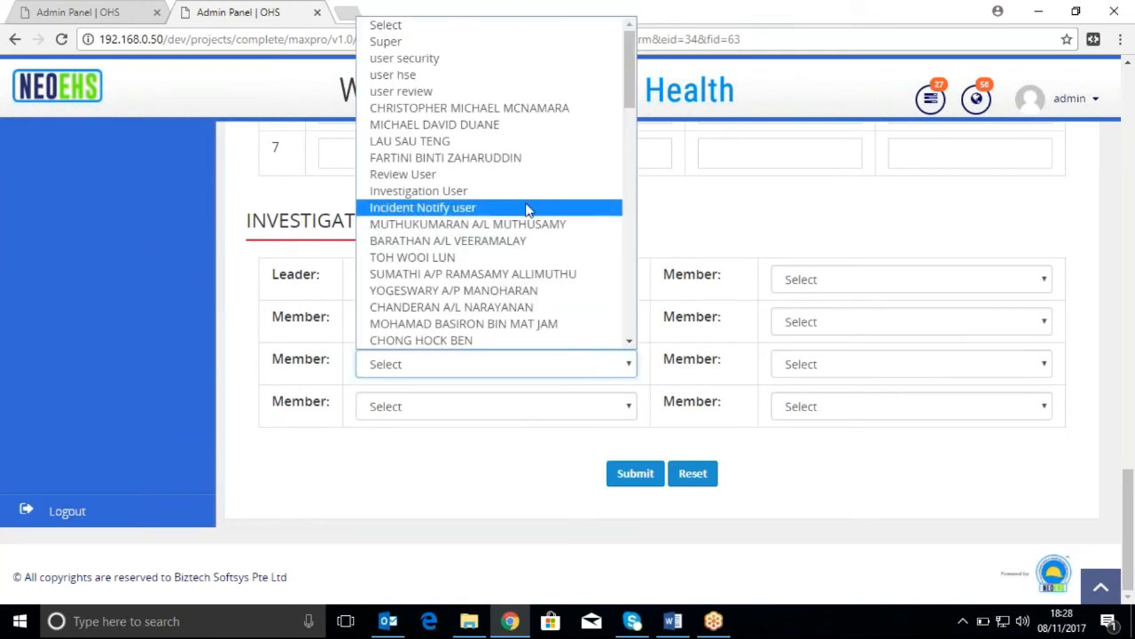
click(552, 144)
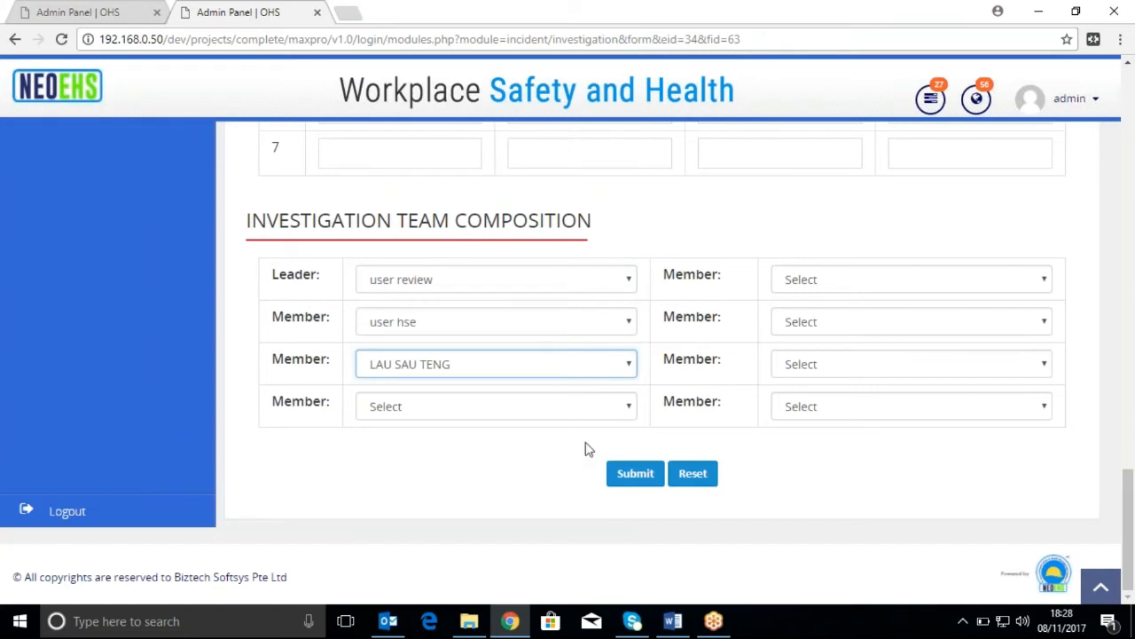
click(647, 485)
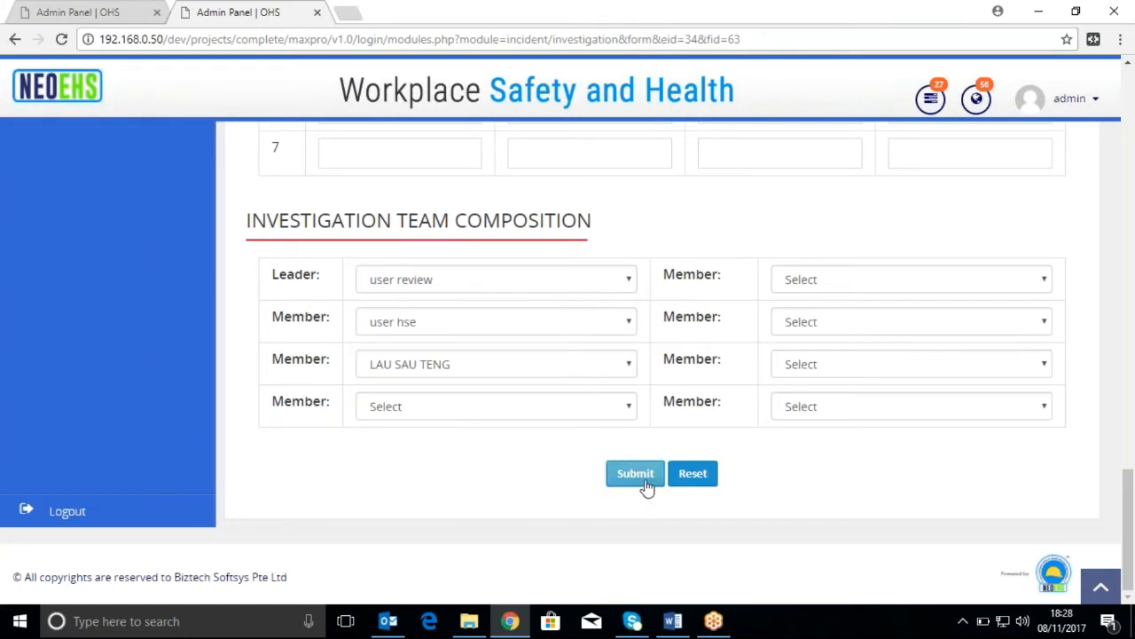
click(647, 484)
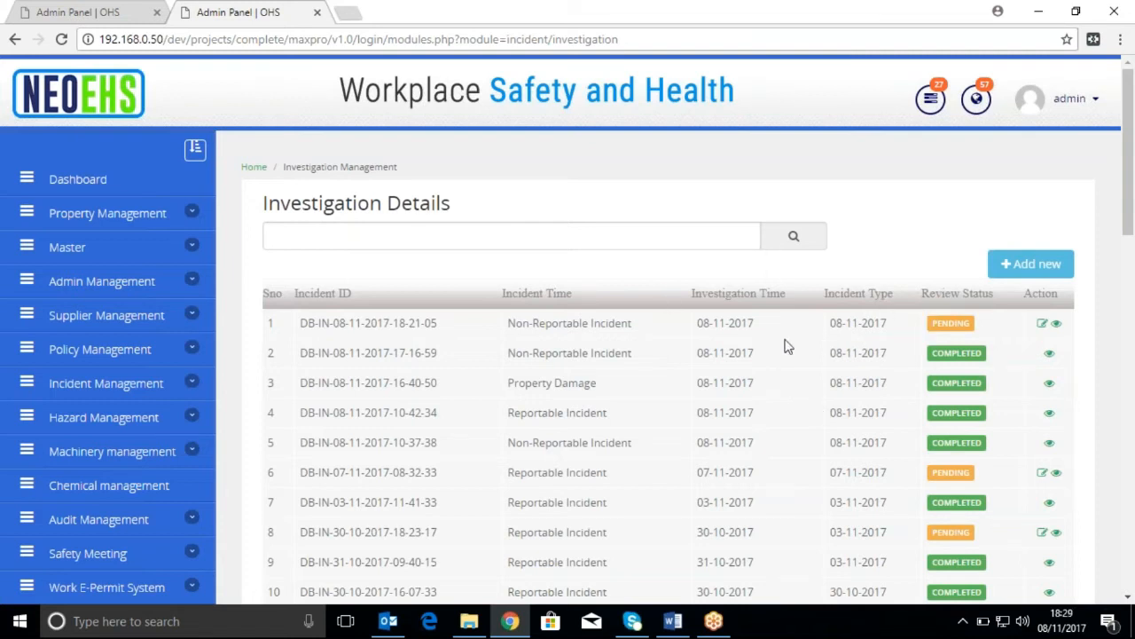
View the resubmitted investigation report, first in the Investigation Details list, and proceed to its review and approval page
click(1056, 324)
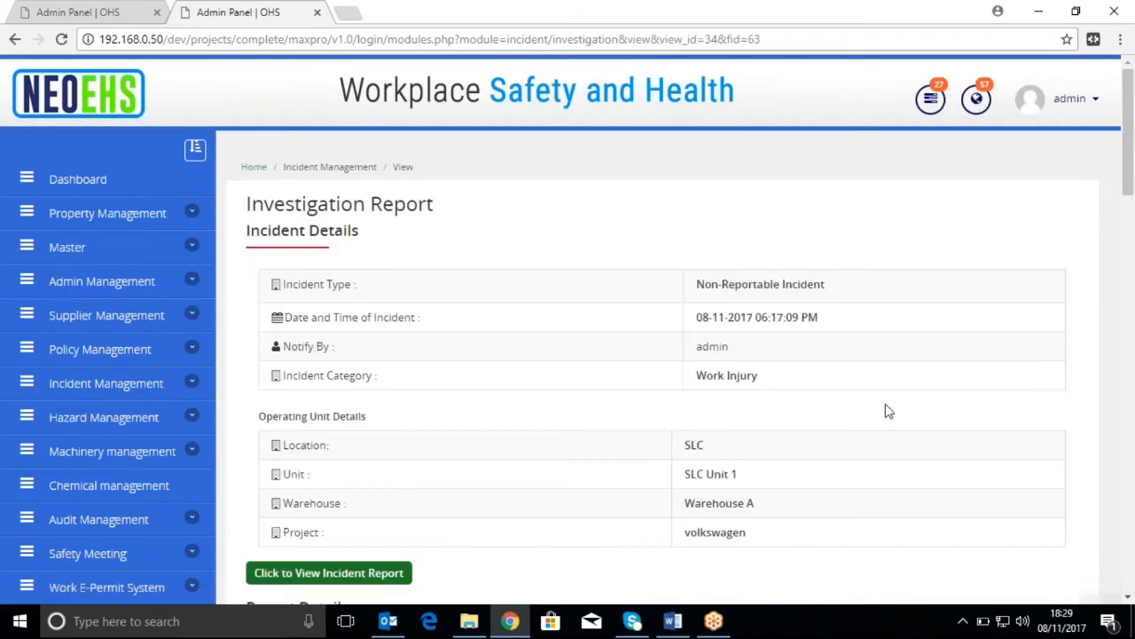
scroll(692, 408, down, 7)
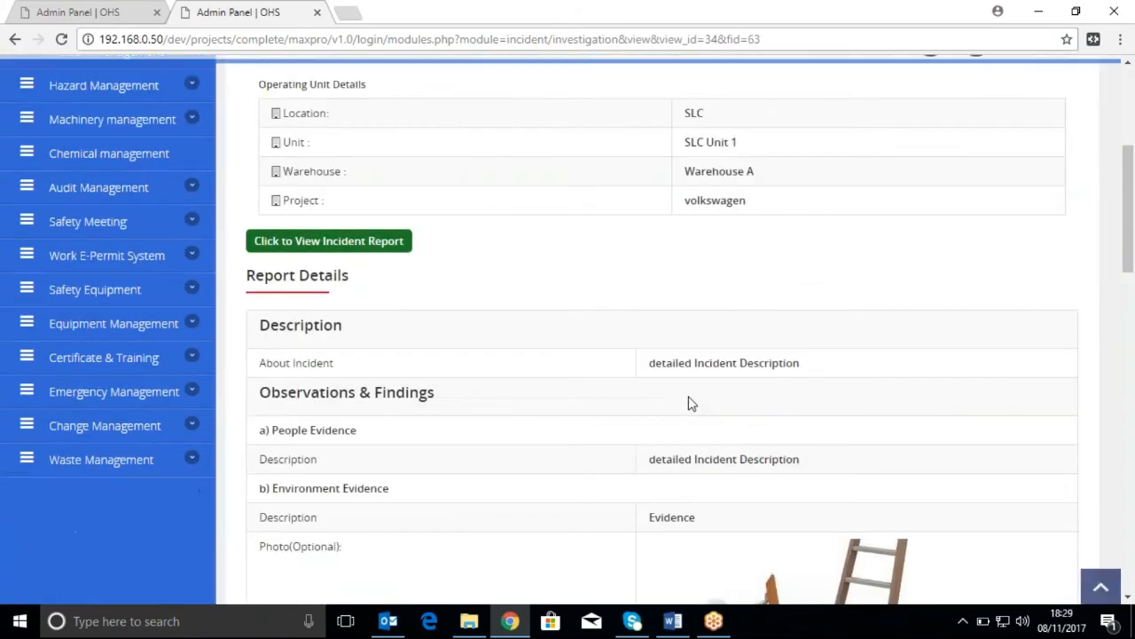
scroll(664, 362, down, 8)
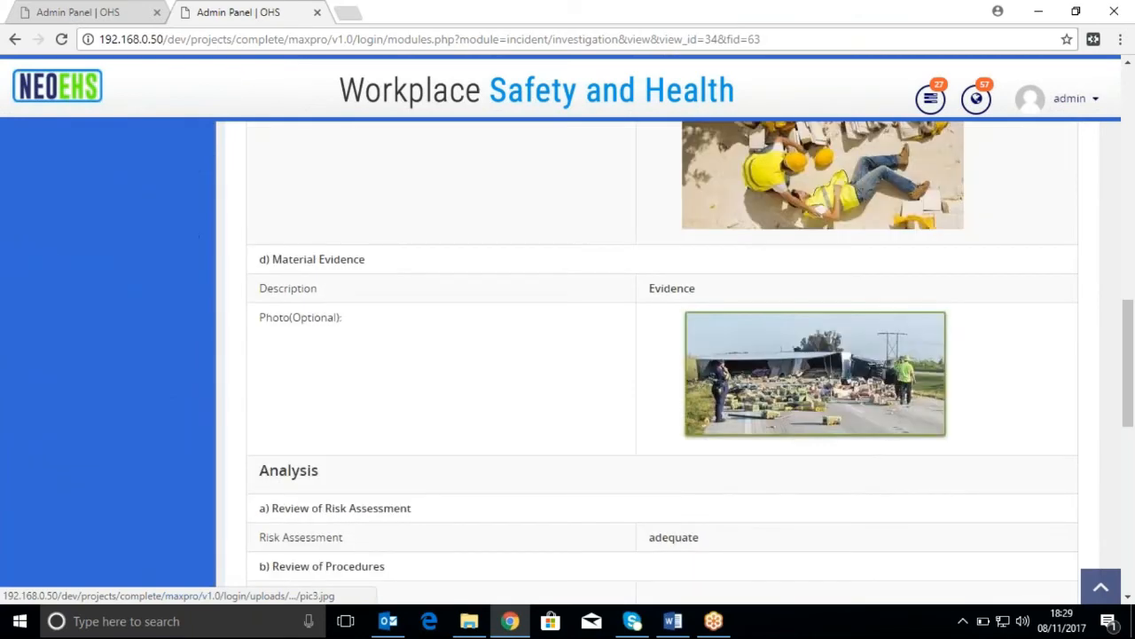
scroll(664, 362, down, 4)
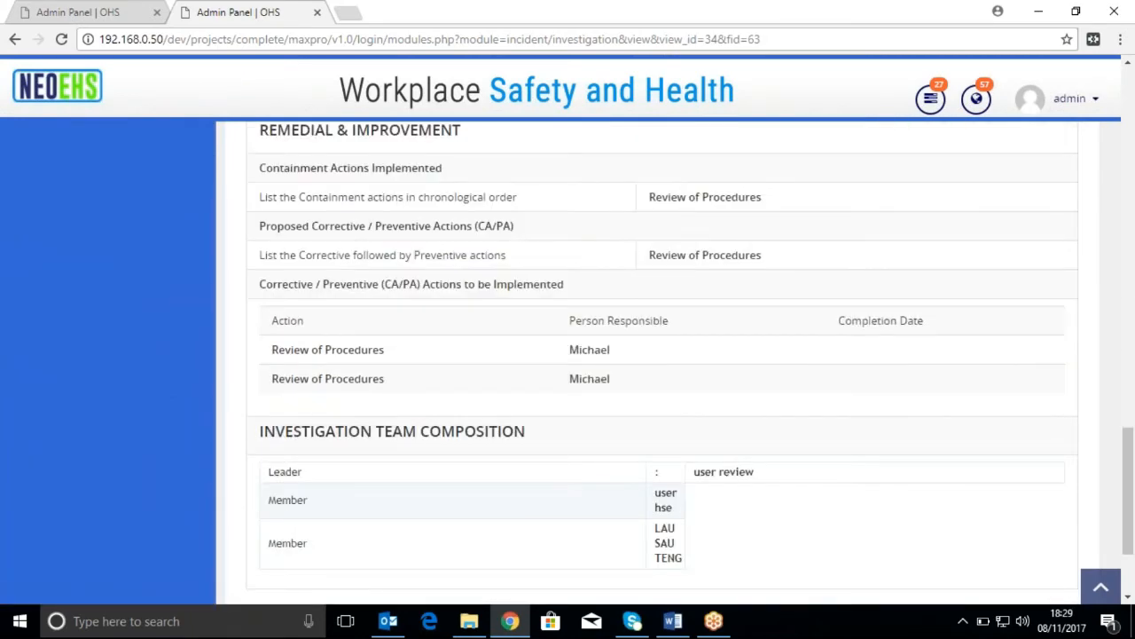
scroll(687, 398, down, 2)
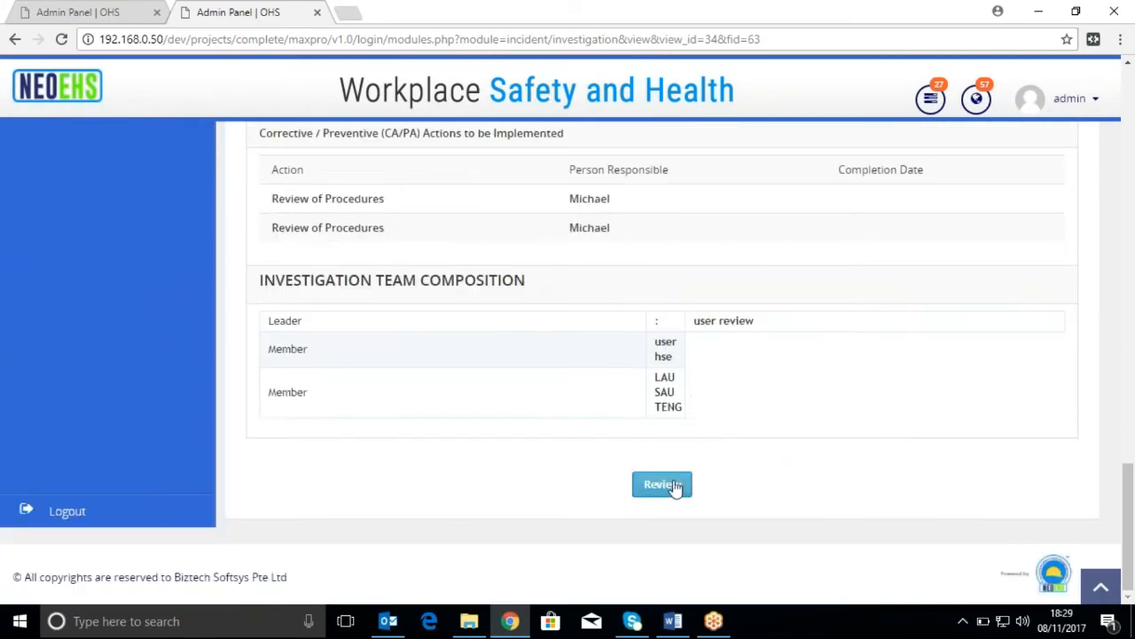
click(662, 485)
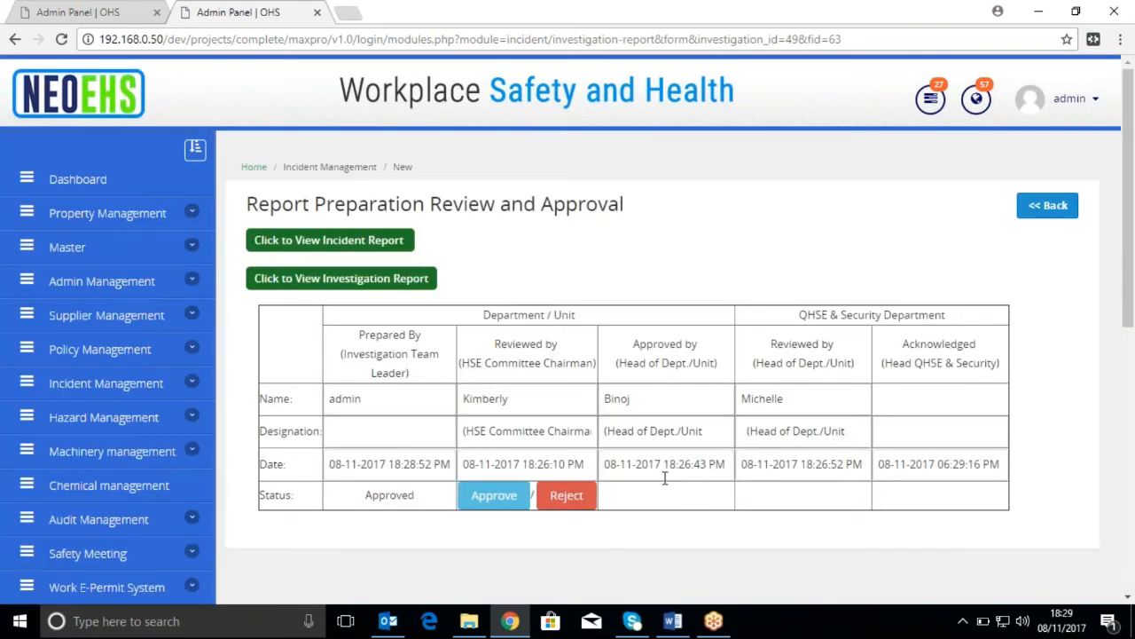
Approve the report at the HSE Committee Chairman review, Head of Dept./Unit approval and QHSE & Security Department review stages
click(521, 502)
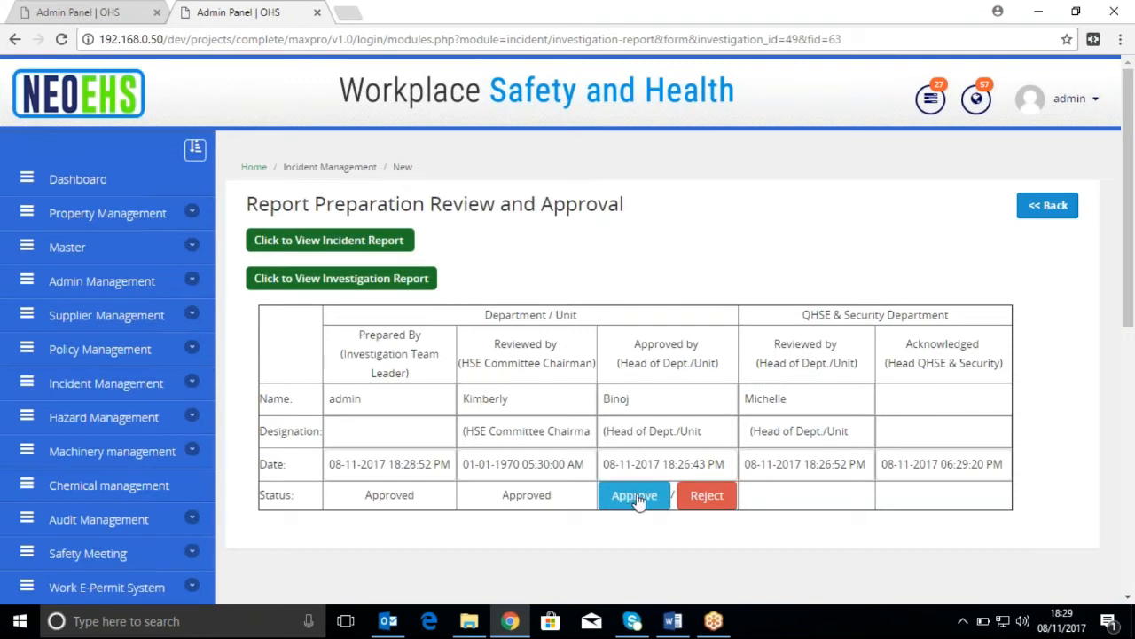
click(636, 500)
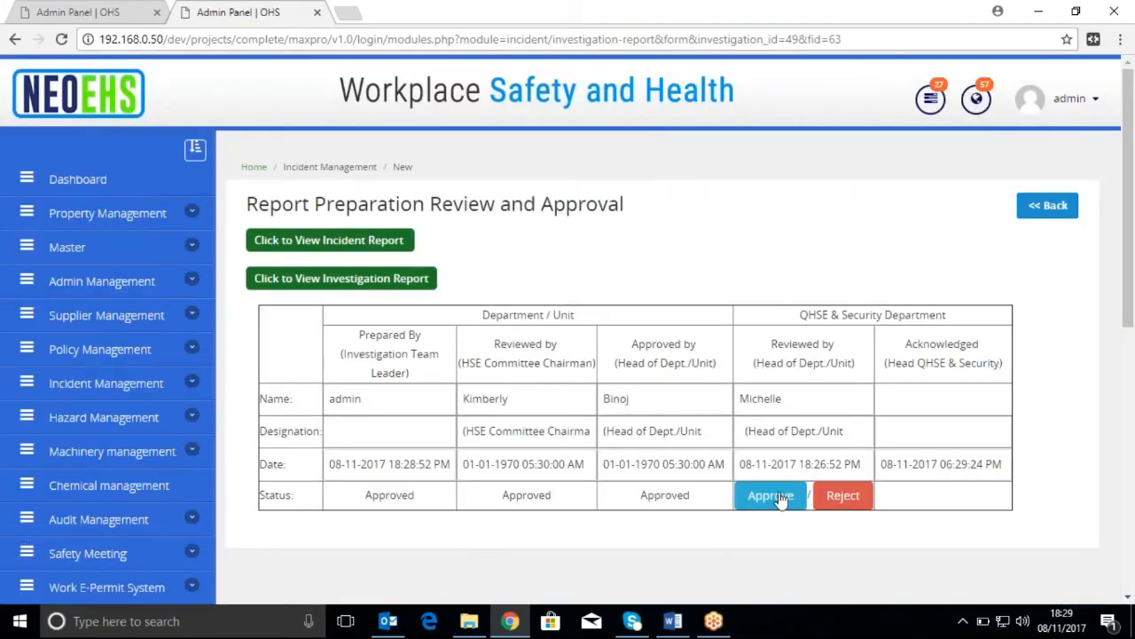
click(777, 498)
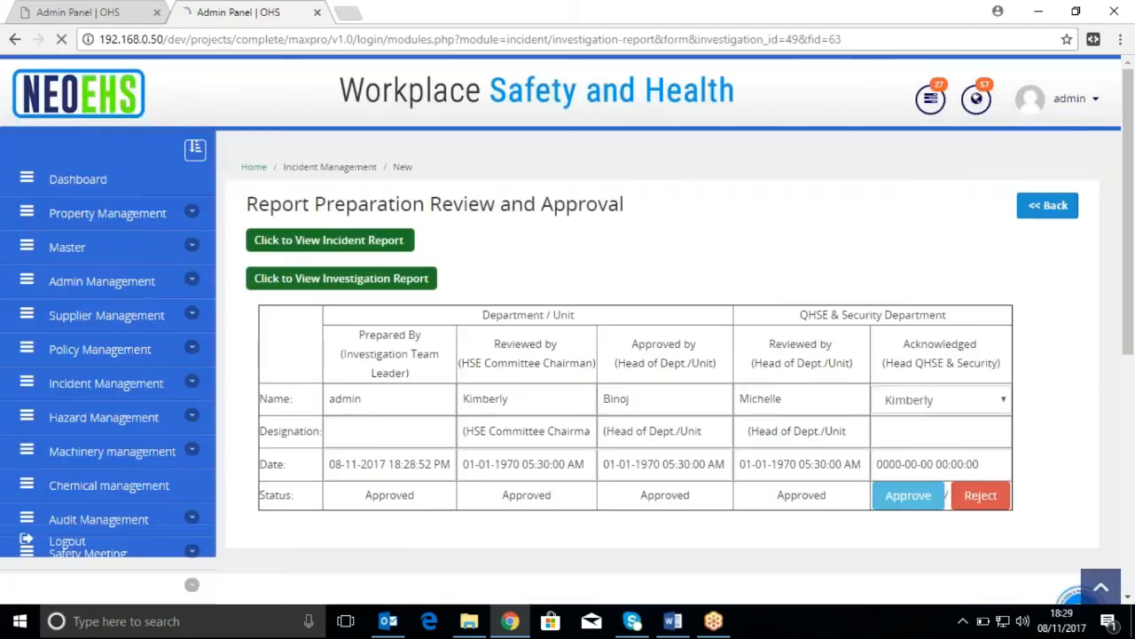
Choose the fourth listed person for the Acknowledged stage, copy in "Head QHSE & Security" as the designation, and approve the stage
click(983, 404)
click(919, 473)
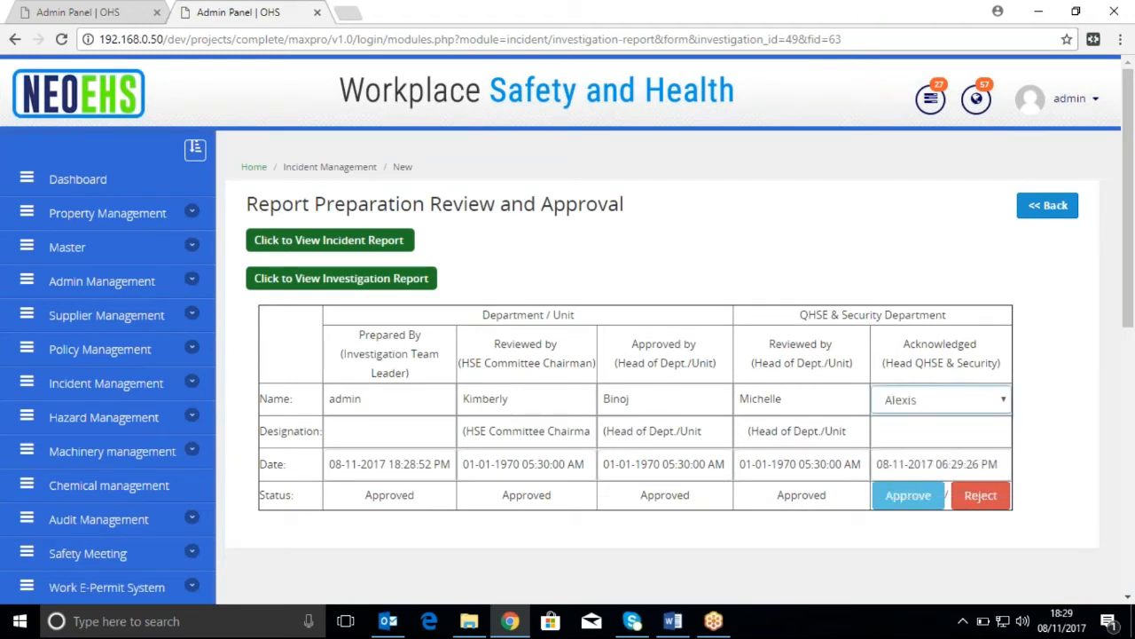
click(931, 435)
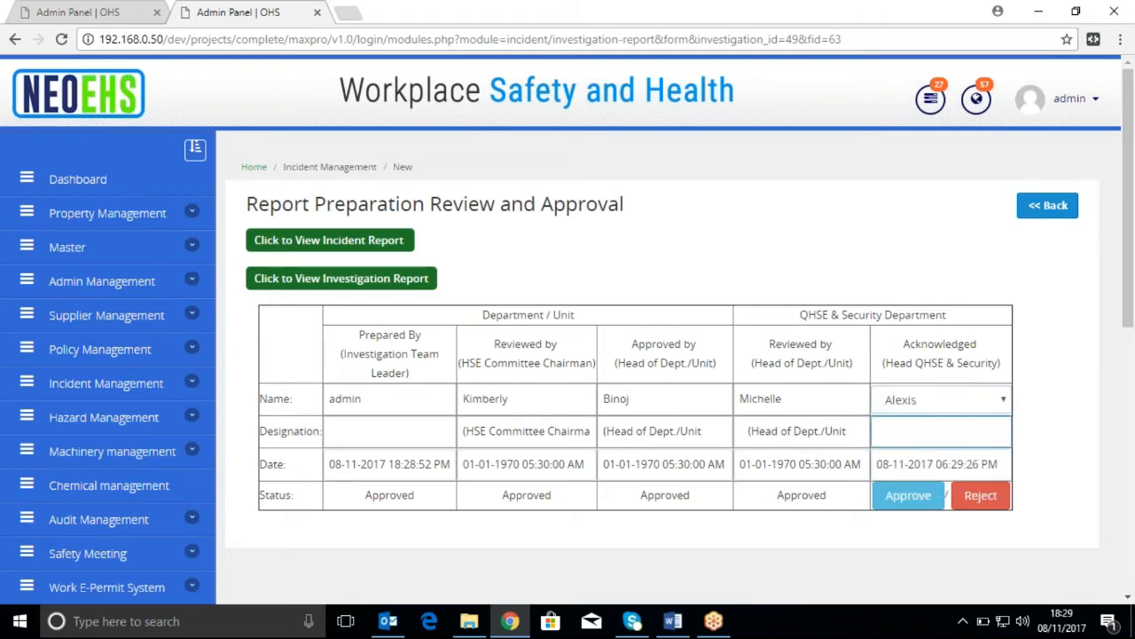
drag(1008, 358, 895, 379)
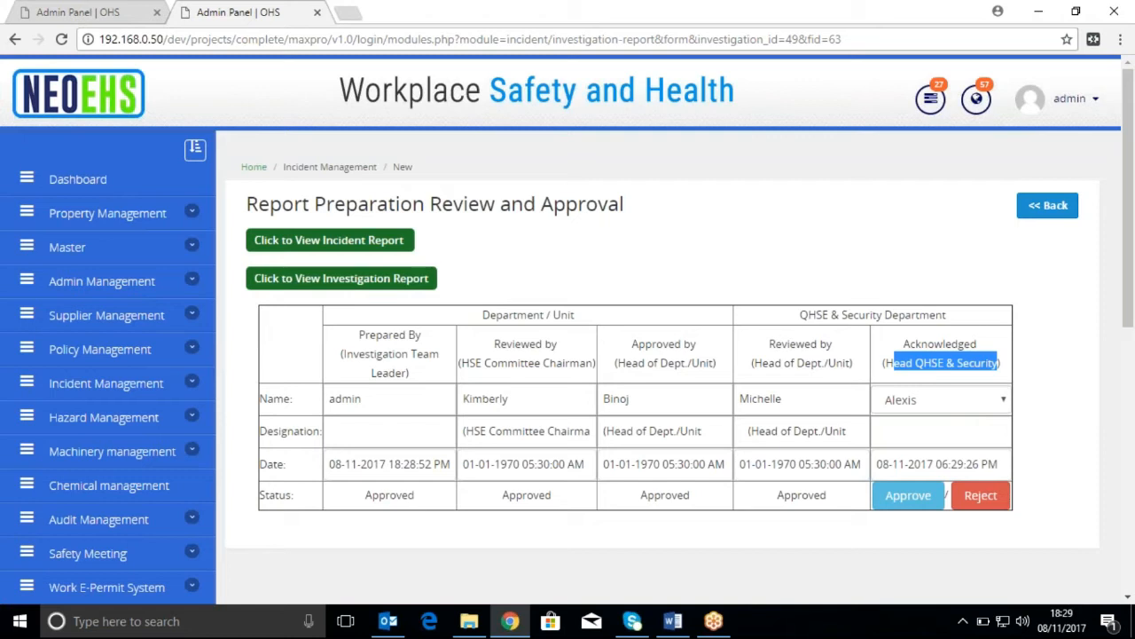
click(938, 423)
text(Head QHSE & Security)
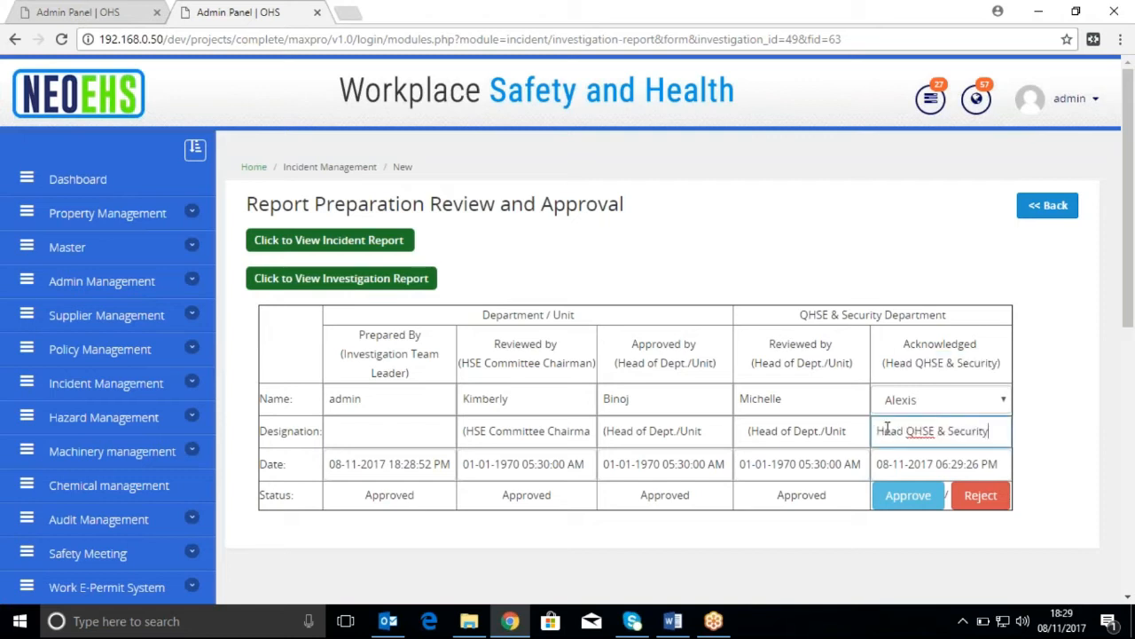
click(907, 495)
Mark CA/PA implementation as Yes, enter the verifier's name, and set the verification date to 11/30/2017
scroll(923, 503, down, 3)
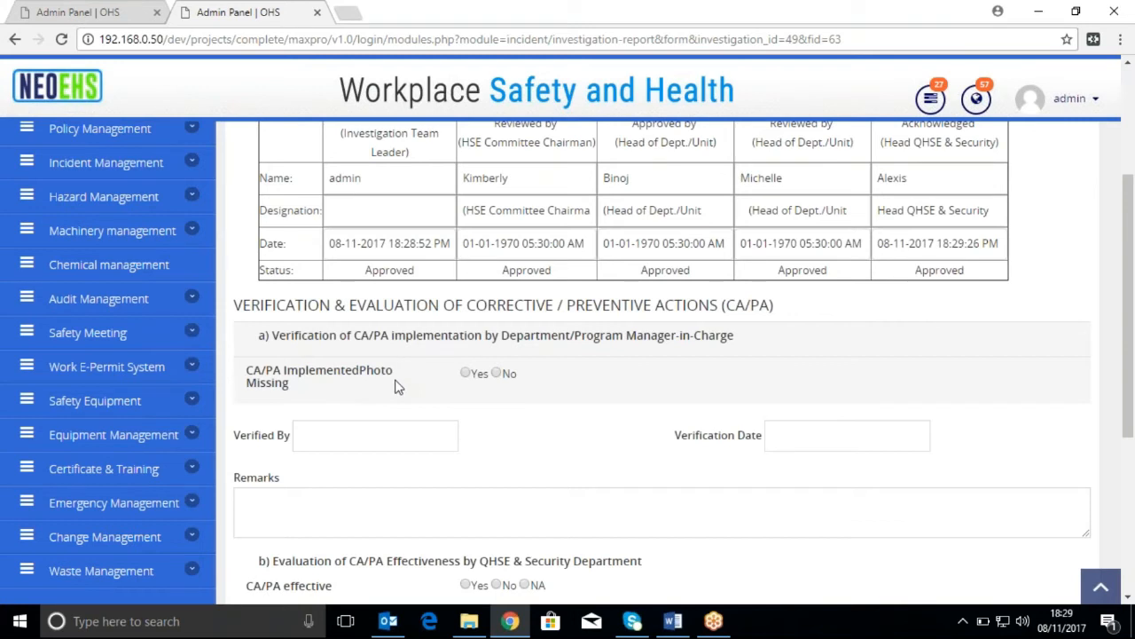
click(466, 373)
click(389, 434)
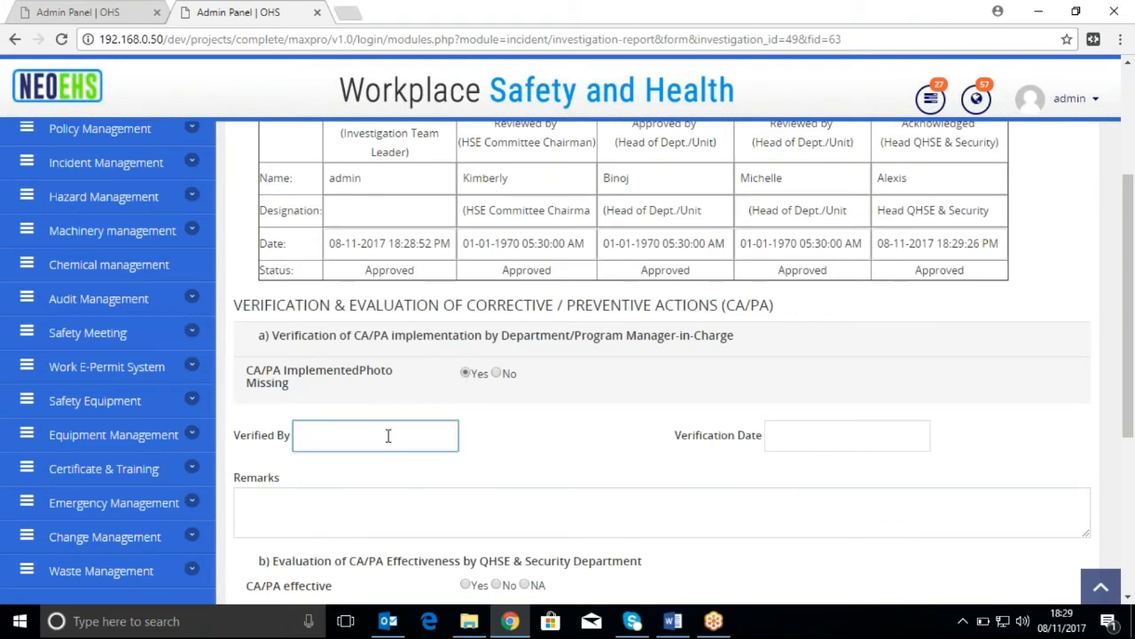
text(Mic)
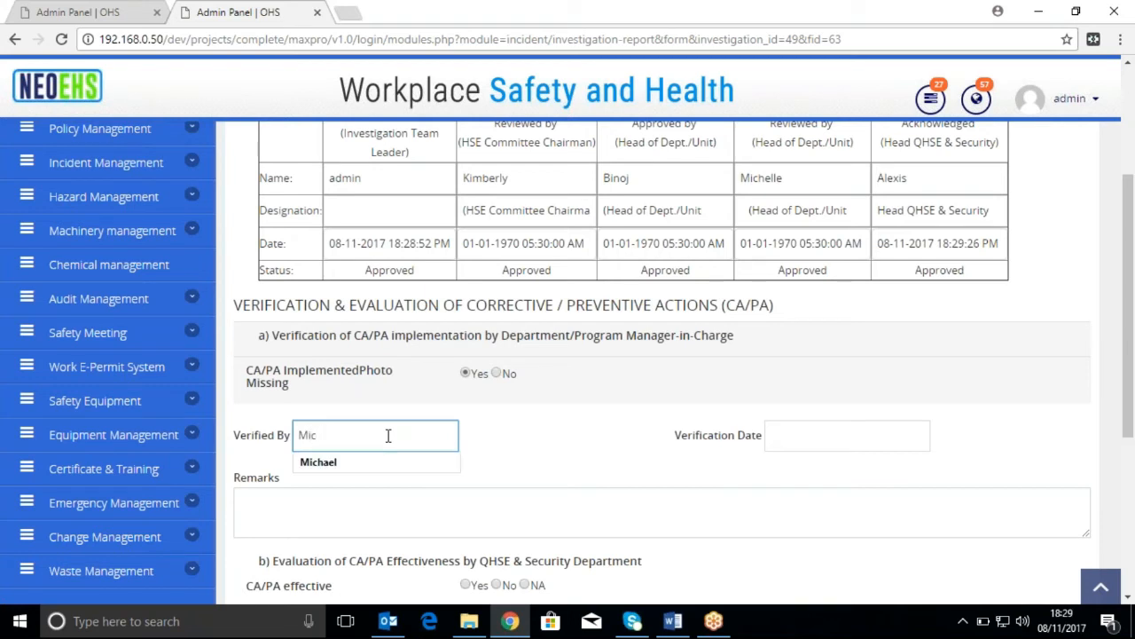
key(BackSpace)
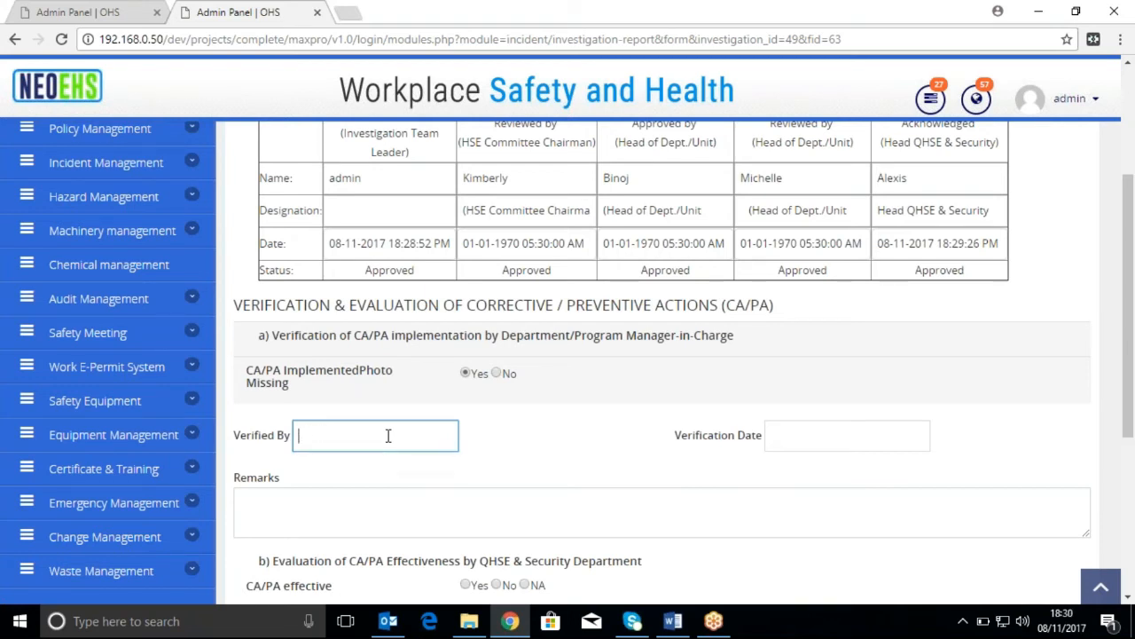
text(Alexis)
click(817, 435)
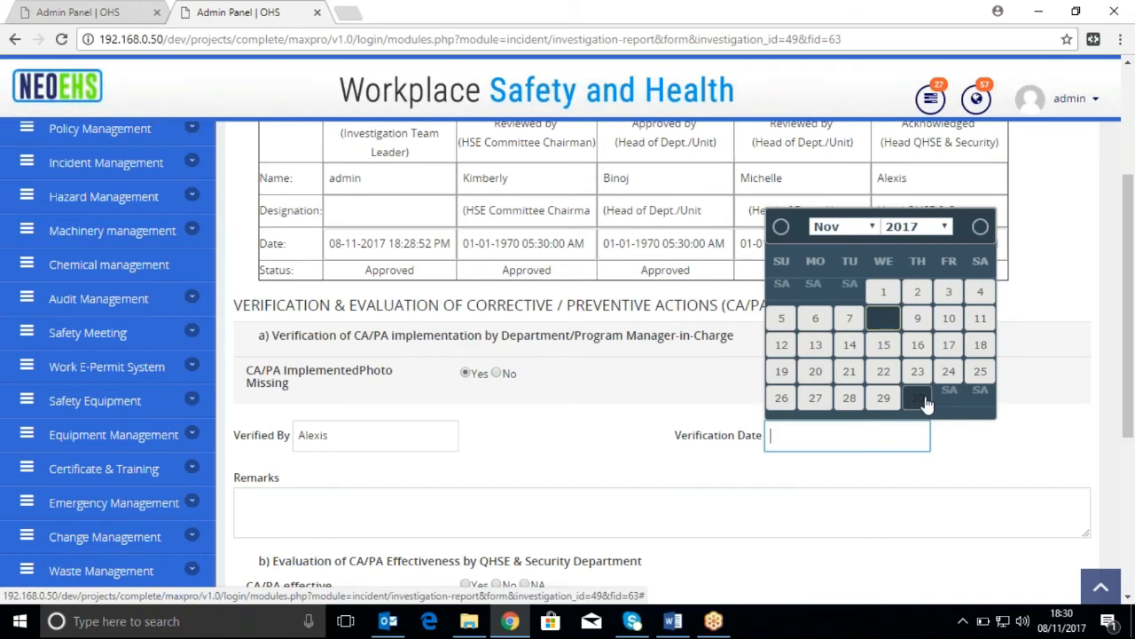
click(916, 401)
Copy the word "Remarks" into the remarks of the CA/PA implementation verification section
scroll(914, 405, down, 1)
scroll(236, 335, down, 1)
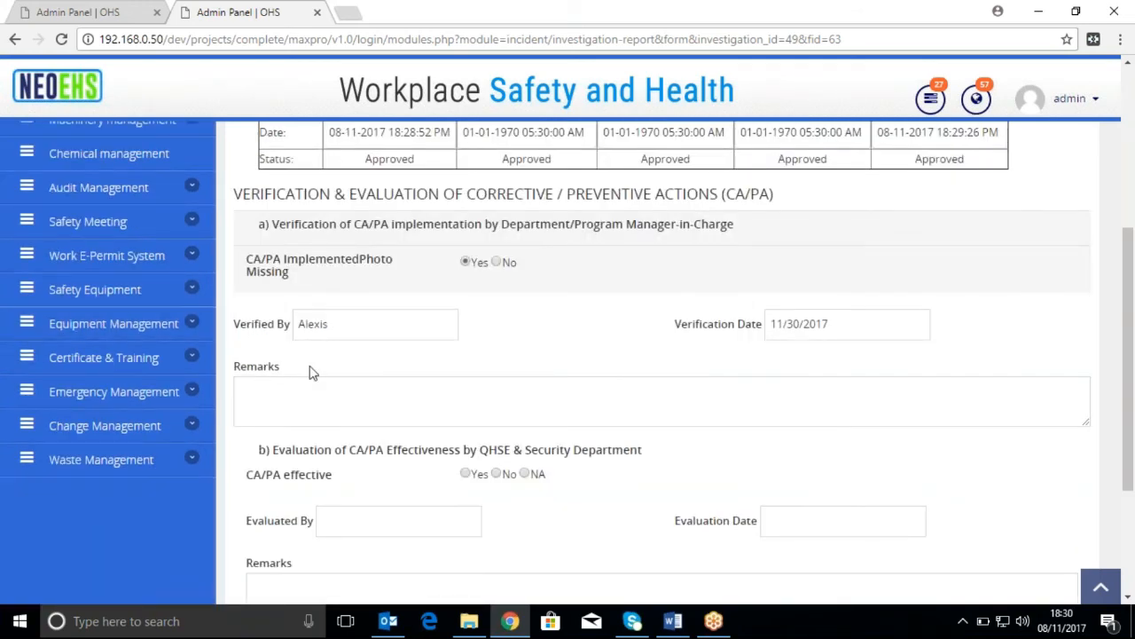
double_click(279, 366)
key(ctrl+c)
click(355, 407)
key(ctrl+v)
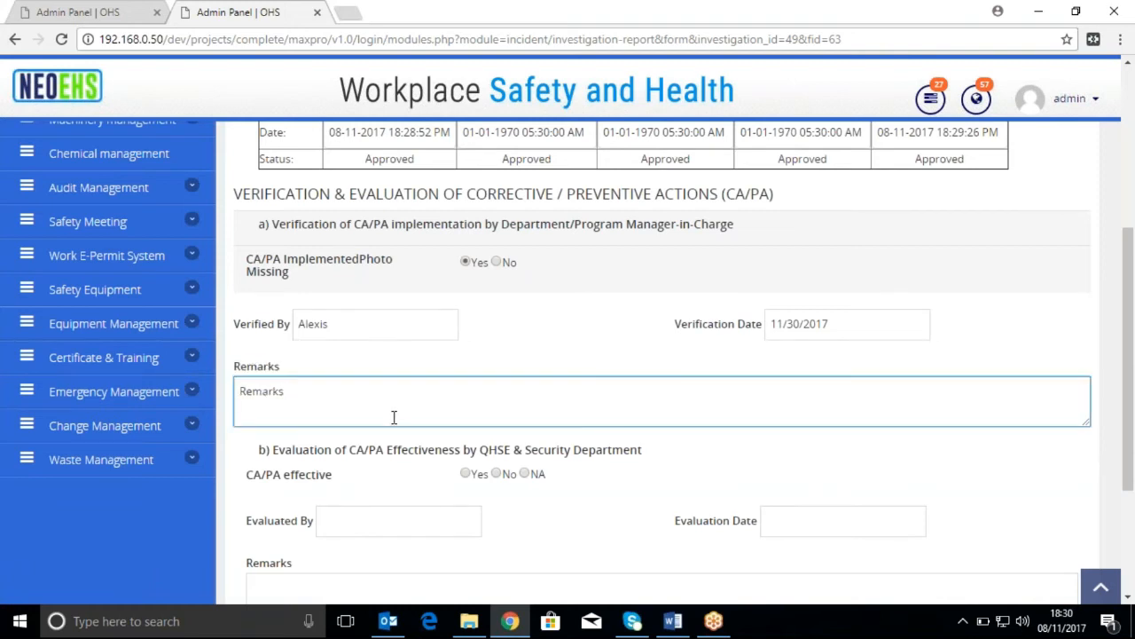
Mark CA/PA effective as Yes, enter the evaluator's name, and set the evaluation date to 11/30/2017
scroll(393, 418, down, 1)
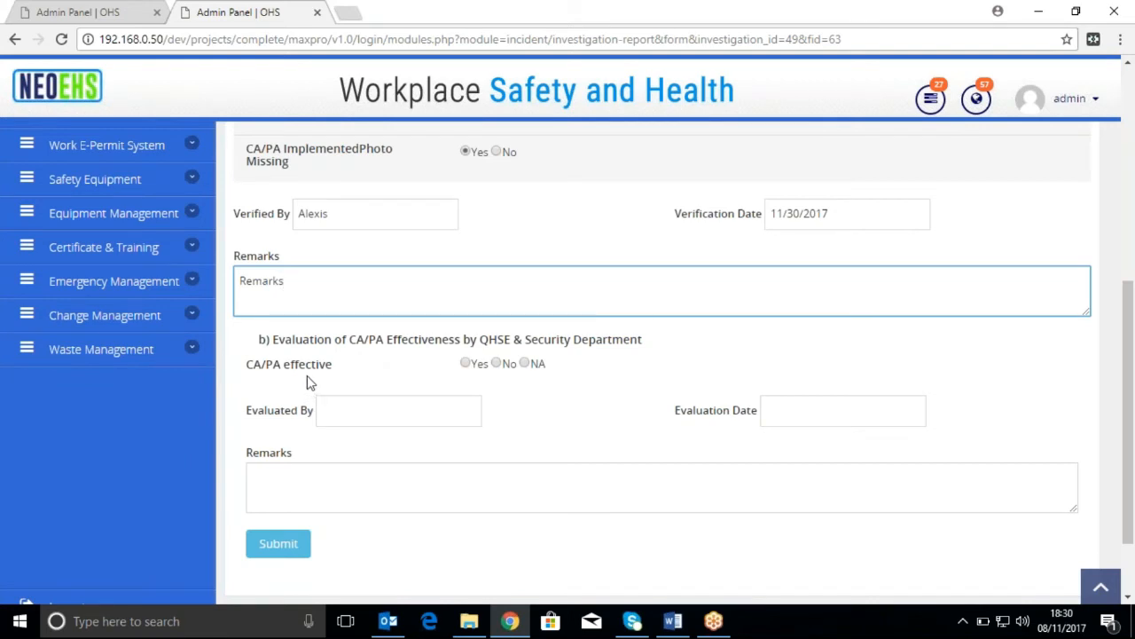
click(471, 364)
click(437, 407)
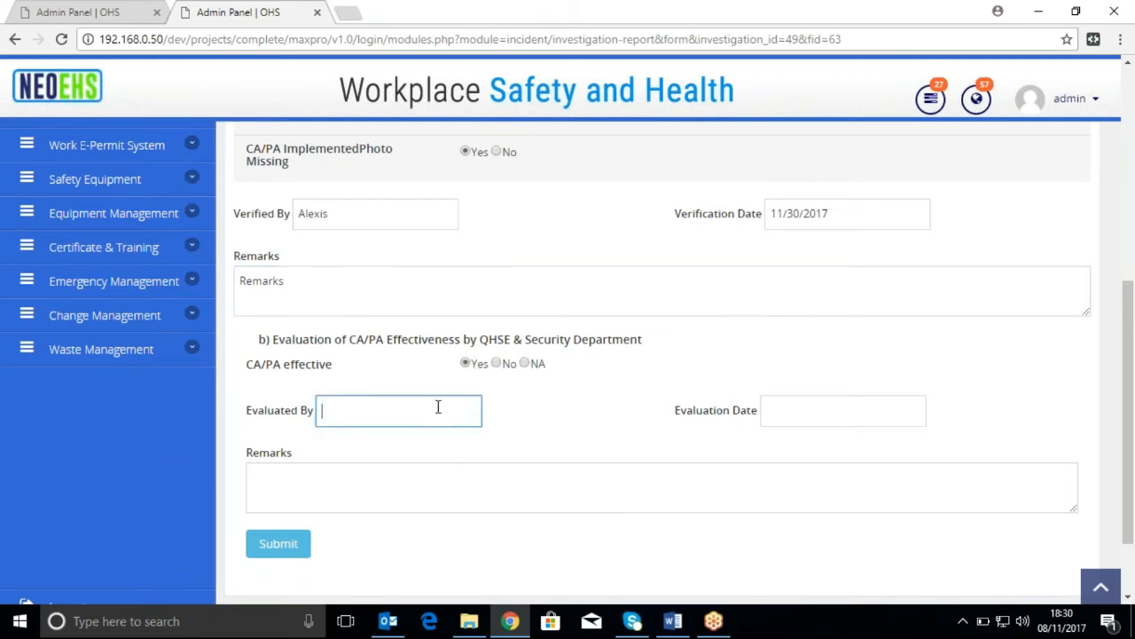
text(Michael)
click(867, 412)
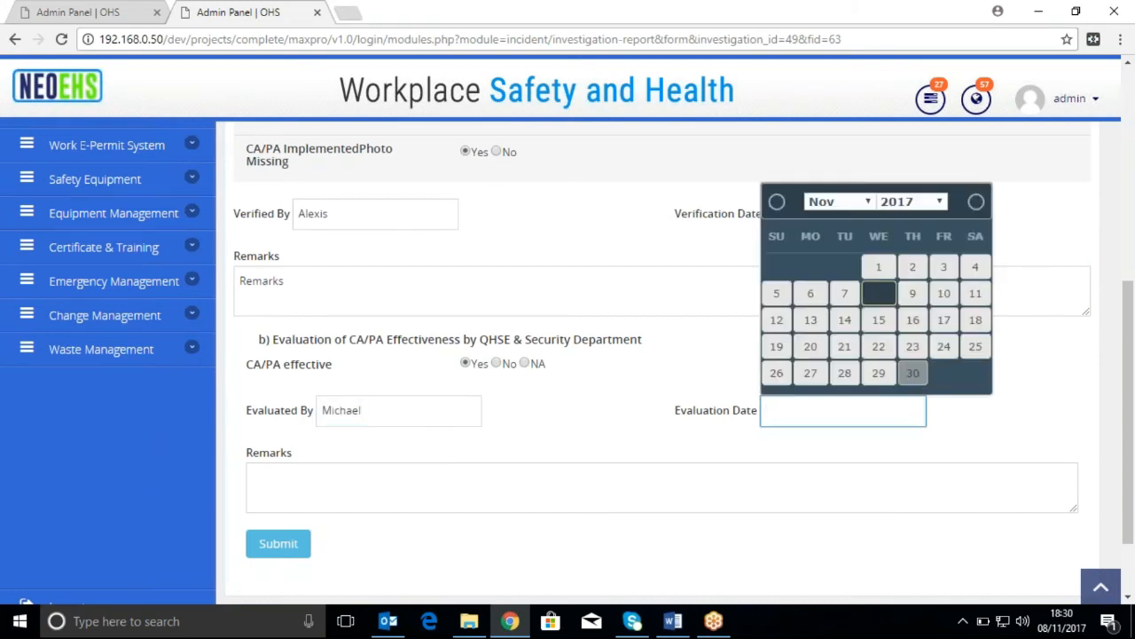
click(897, 381)
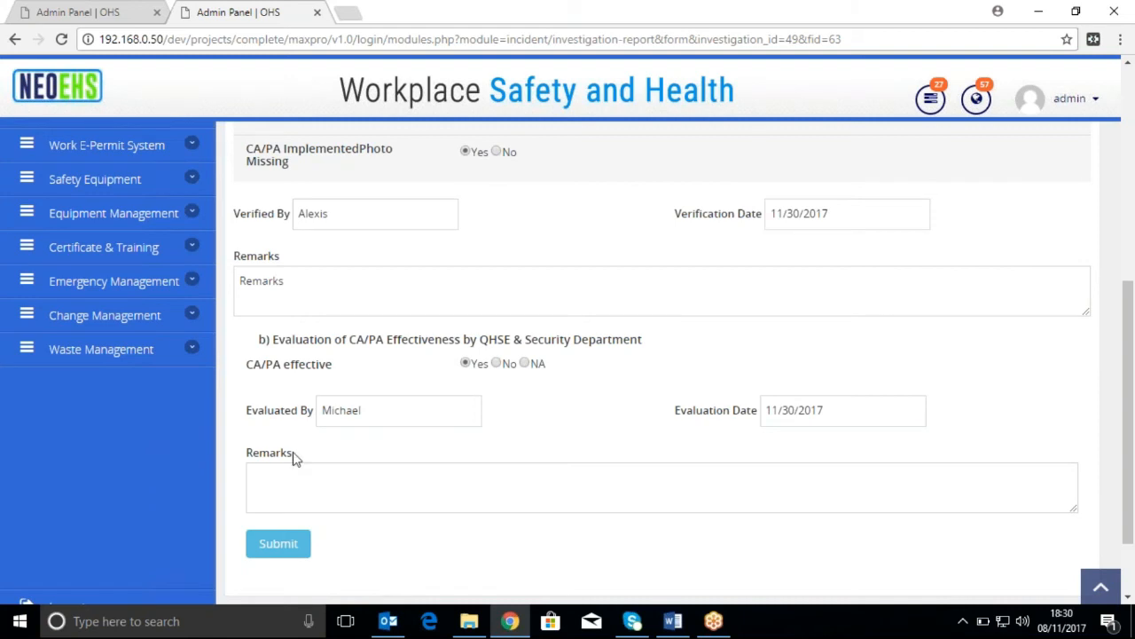
Copy the word "Remarks" into the remarks of the CA/PA effectiveness evaluation and submit the form
drag(288, 453, 246, 453)
key(ctrl+c)
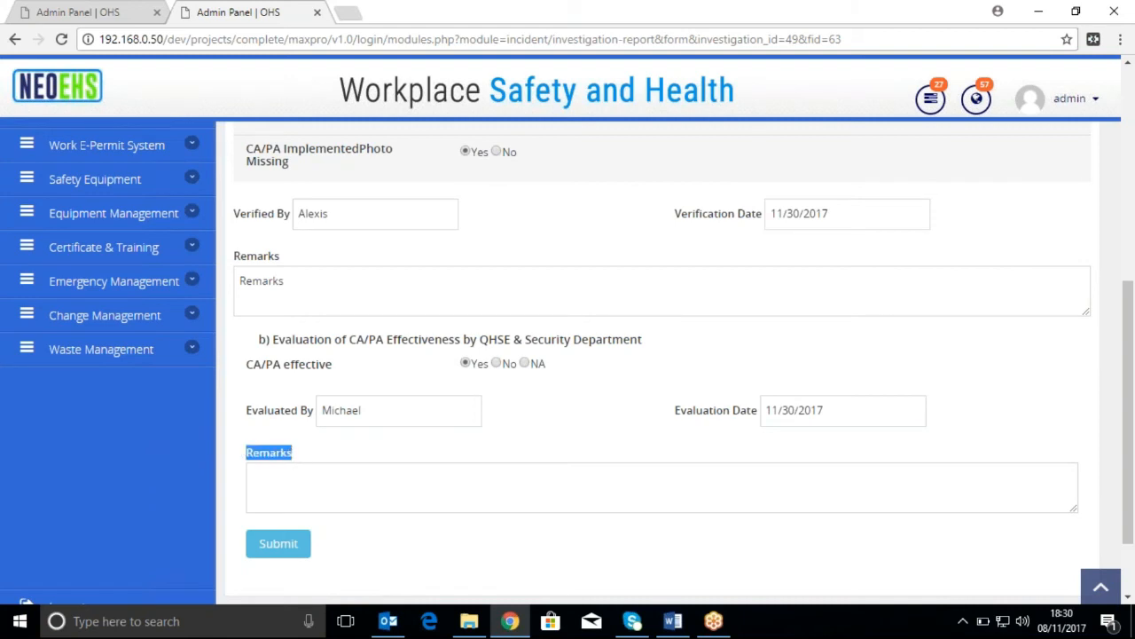
click(375, 494)
key(ctrl+v)
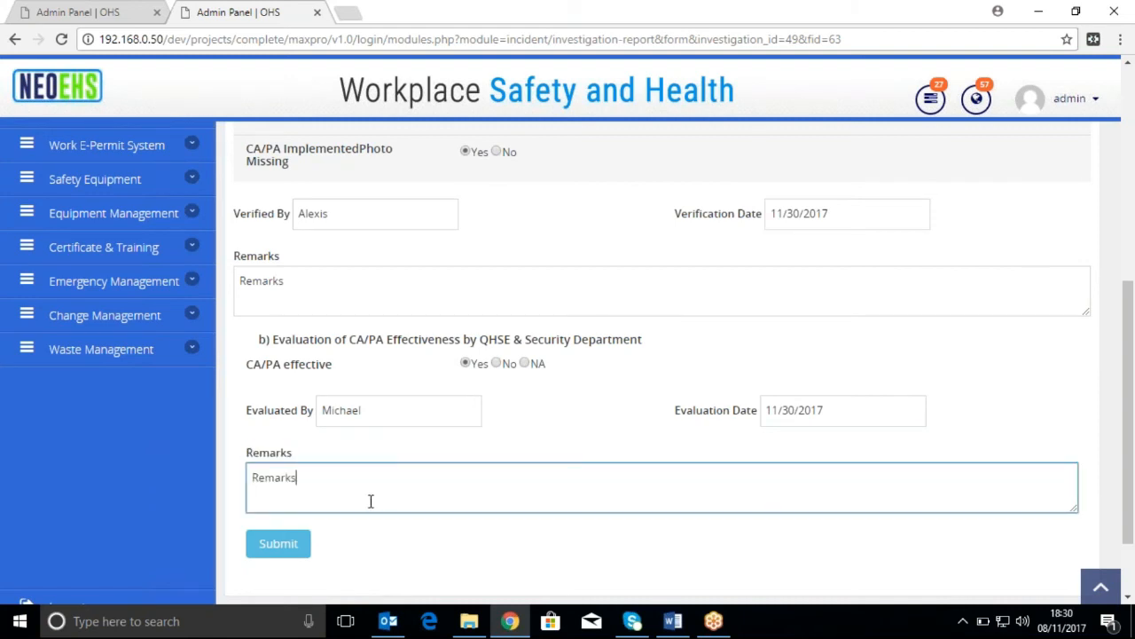
scroll(370, 497, down, 2)
click(296, 455)
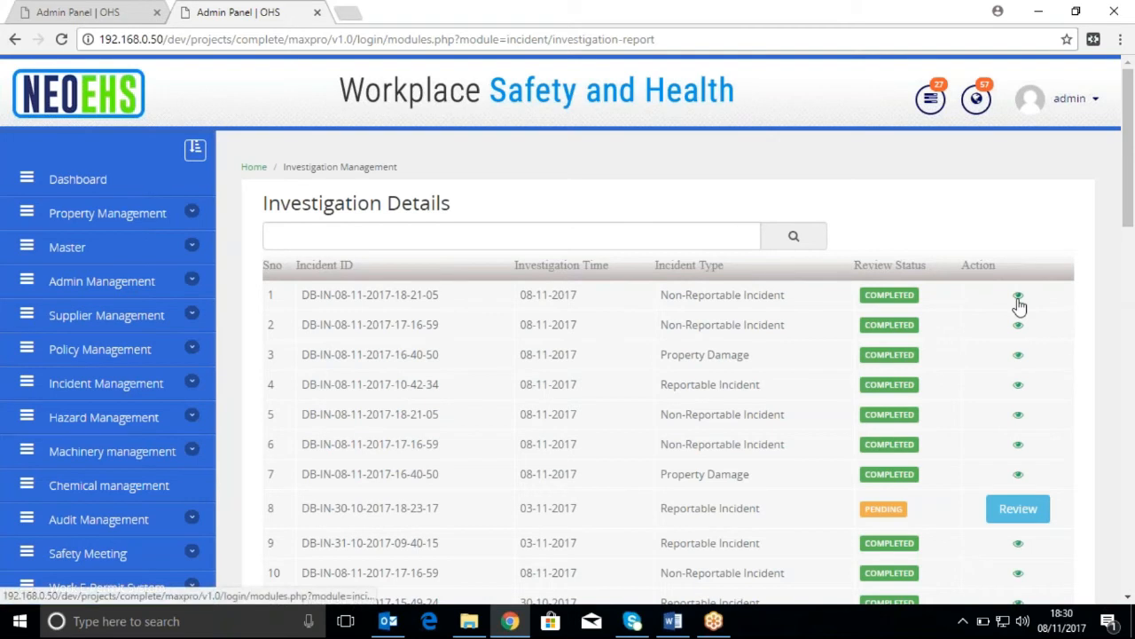
Check the notifications, and open the first investigation in the list to review its approvals and CA/PA verification and evaluation
click(976, 101)
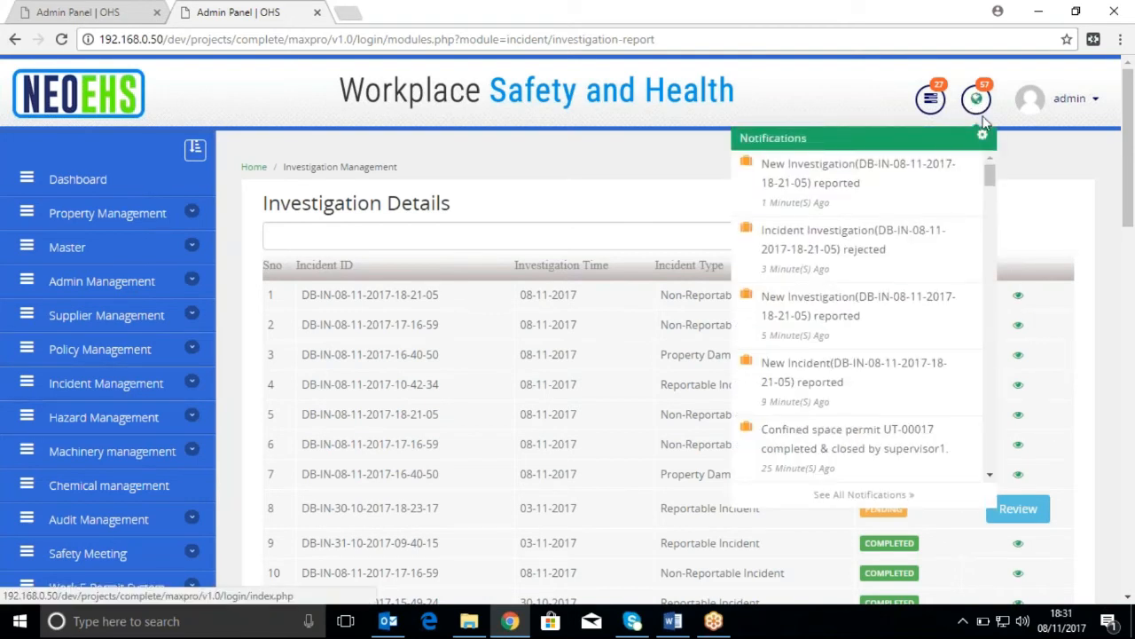
click(1103, 339)
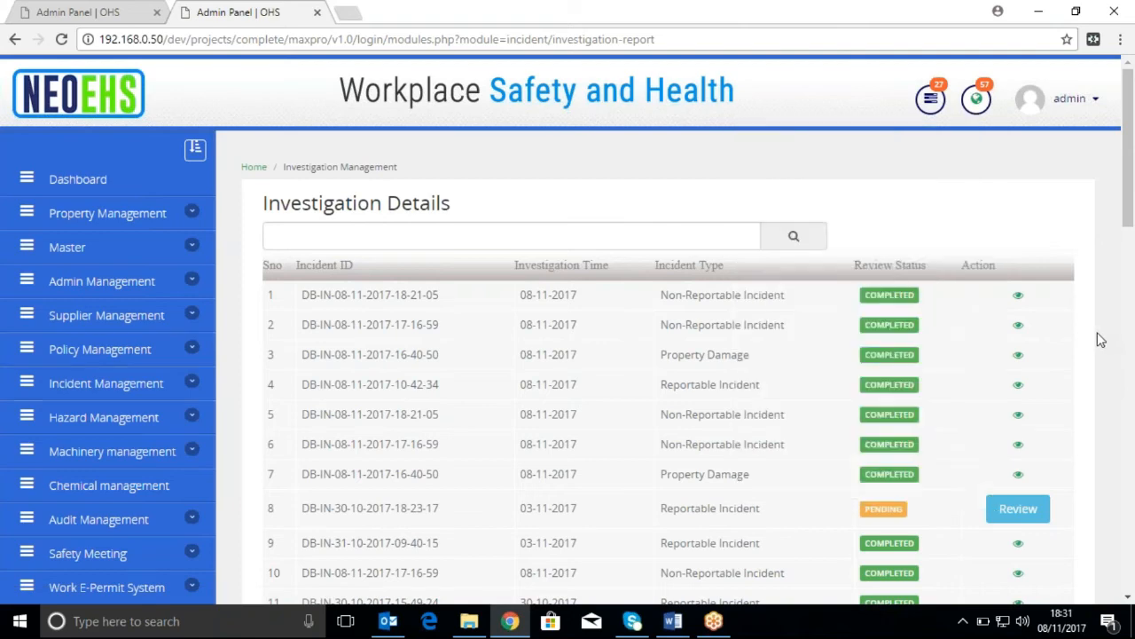
click(1017, 296)
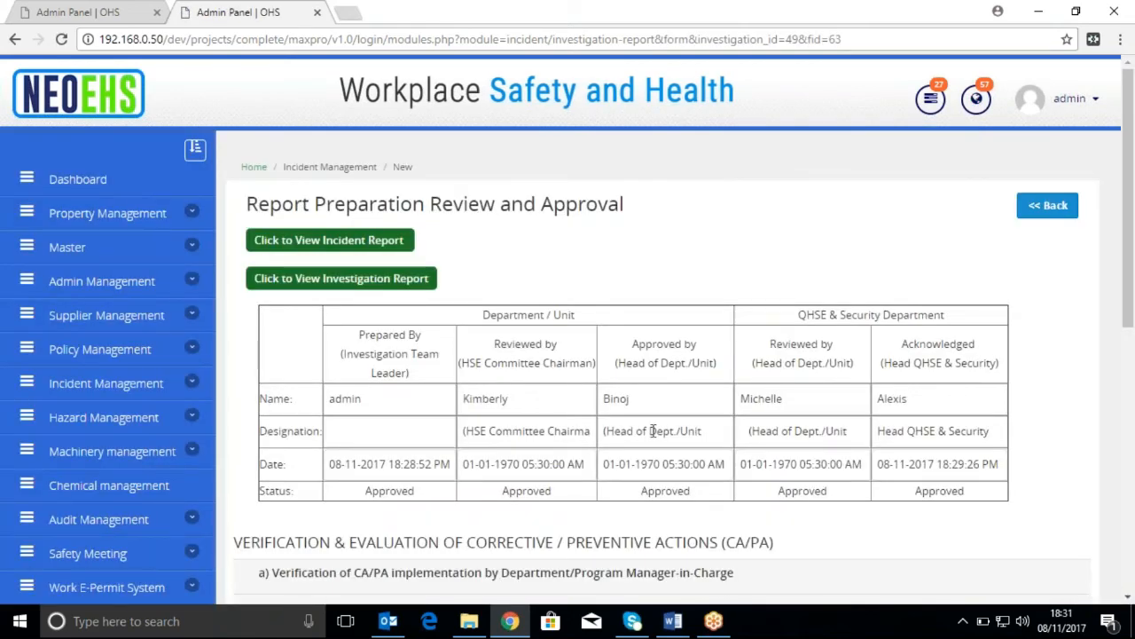
scroll(653, 430, down, 3)
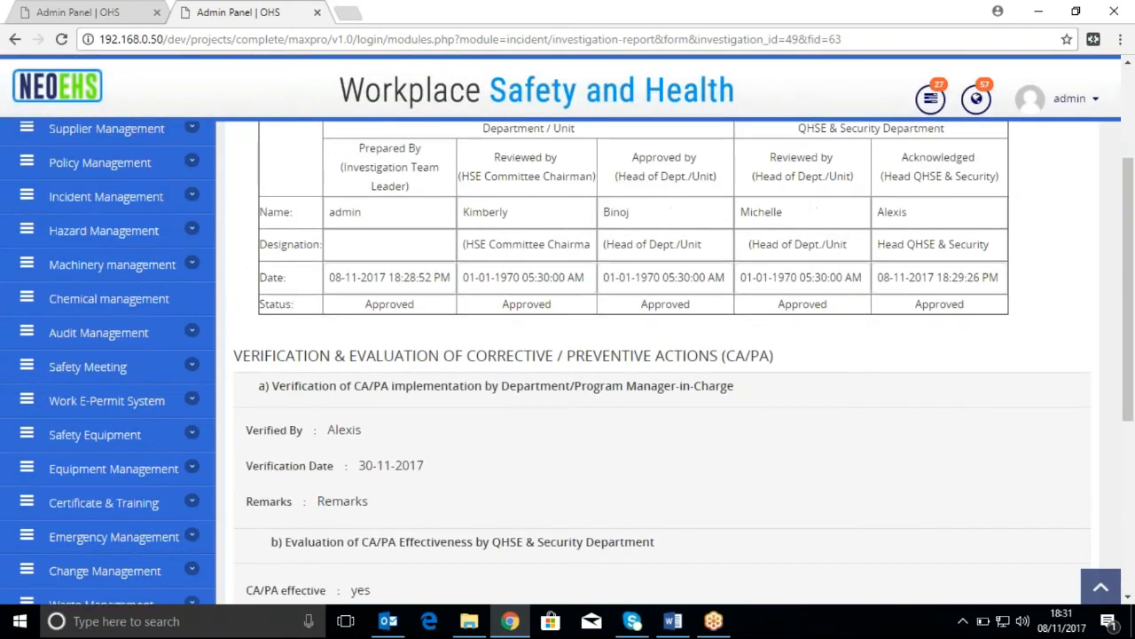
scroll(653, 363, down, 3)
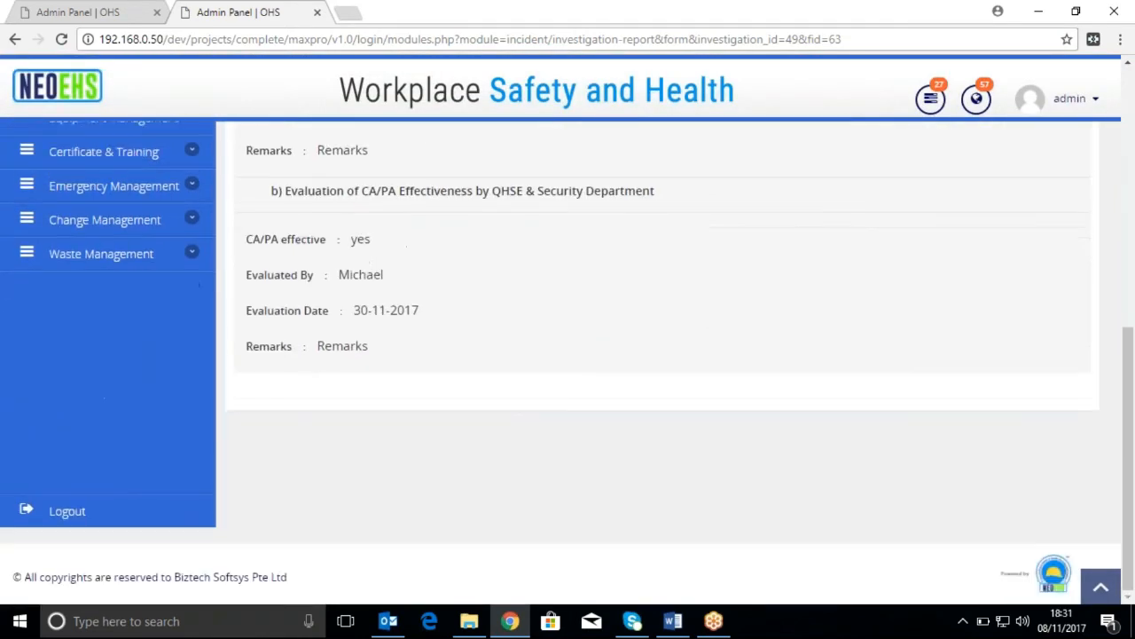
scroll(568, 354, up, 7)
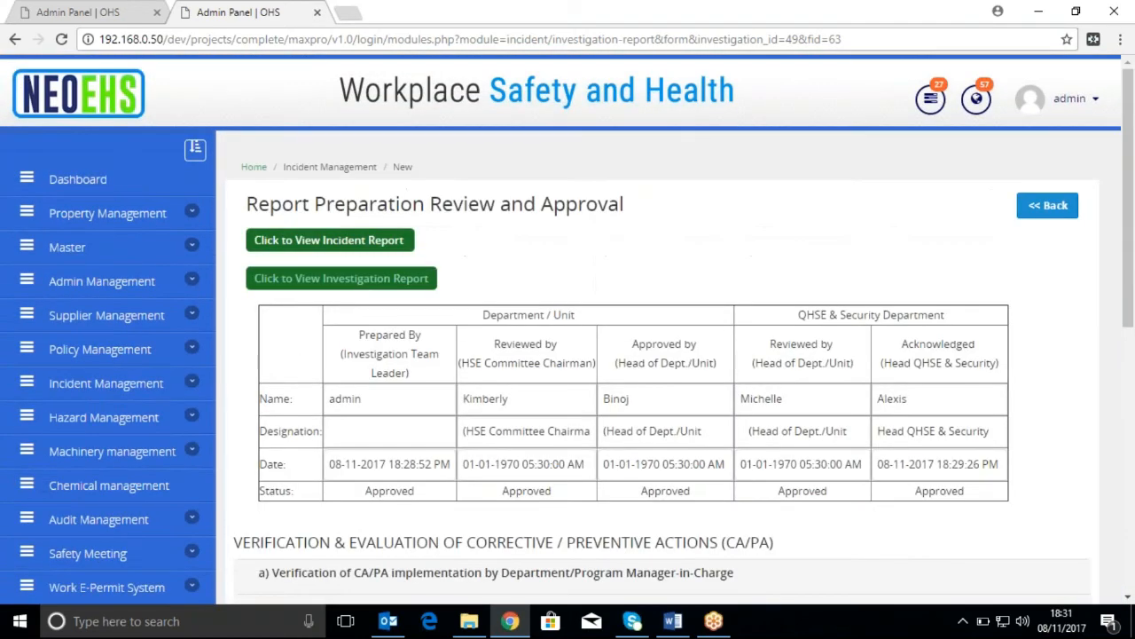
View the incident report linked to this investigation, look through its general information and injury details, and close it
click(318, 243)
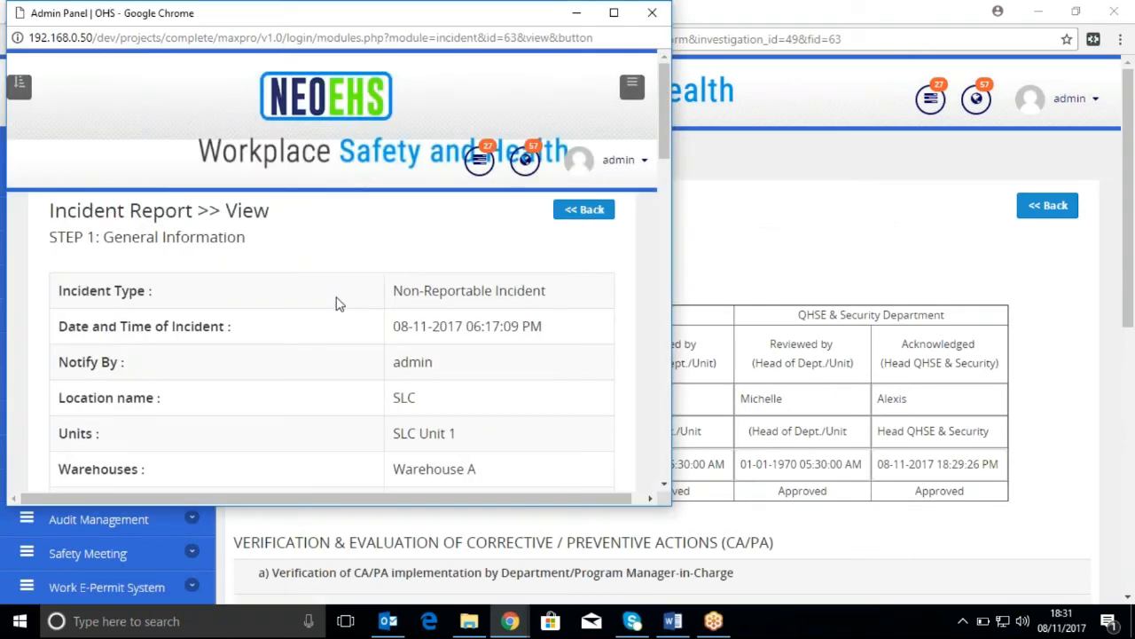
scroll(335, 306, down, 4)
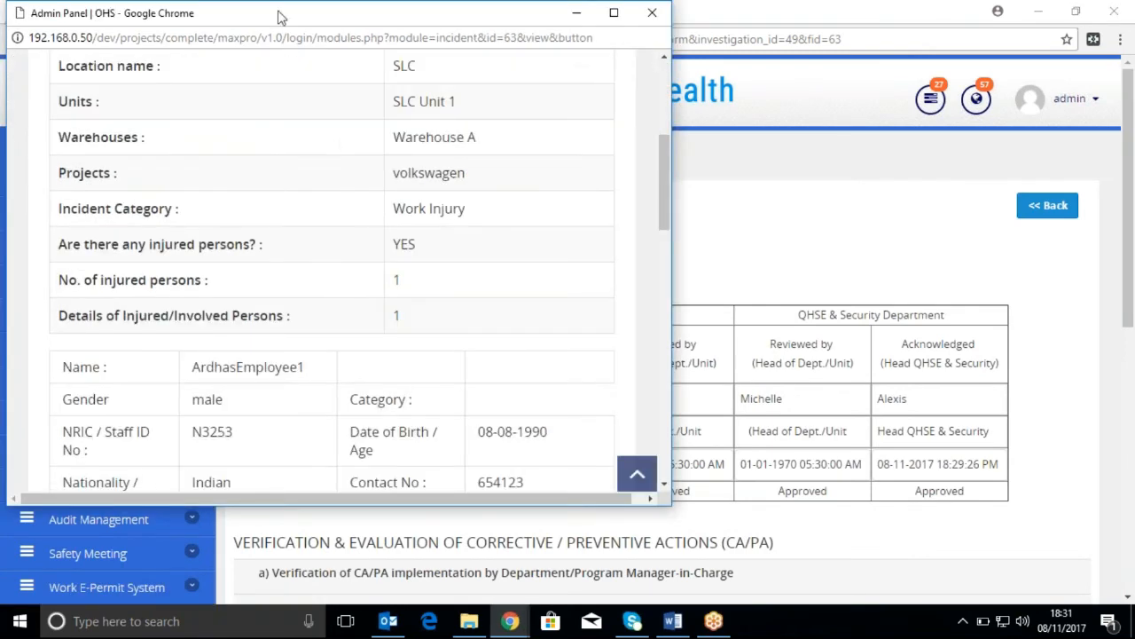
scroll(330, 217, down, 8)
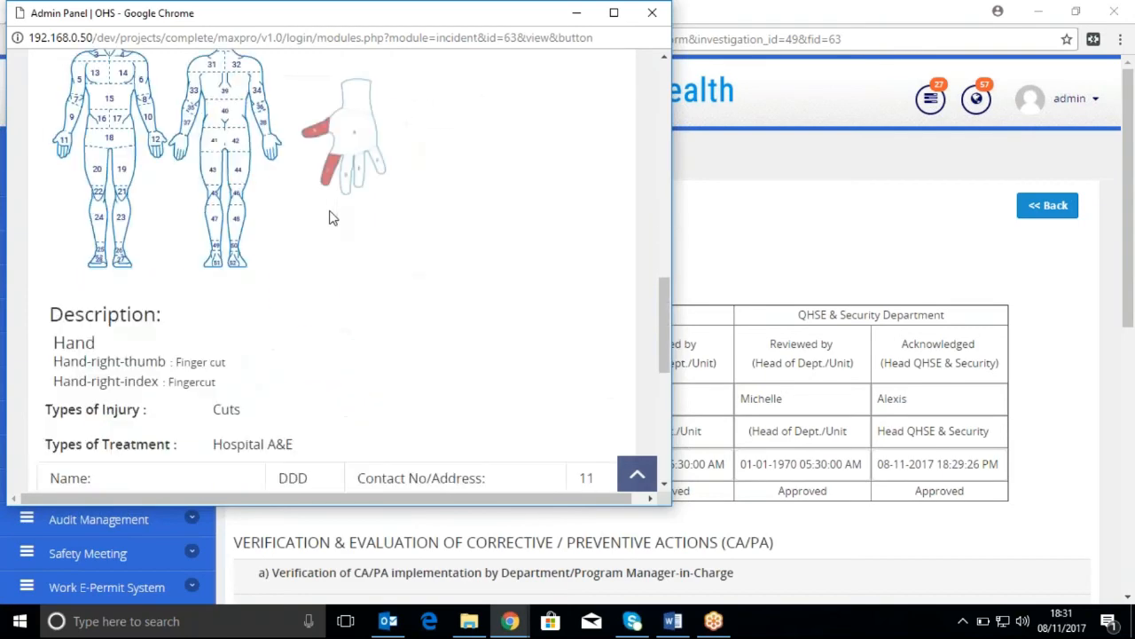
scroll(330, 218, down, 1)
drag(386, 18, 296, 169)
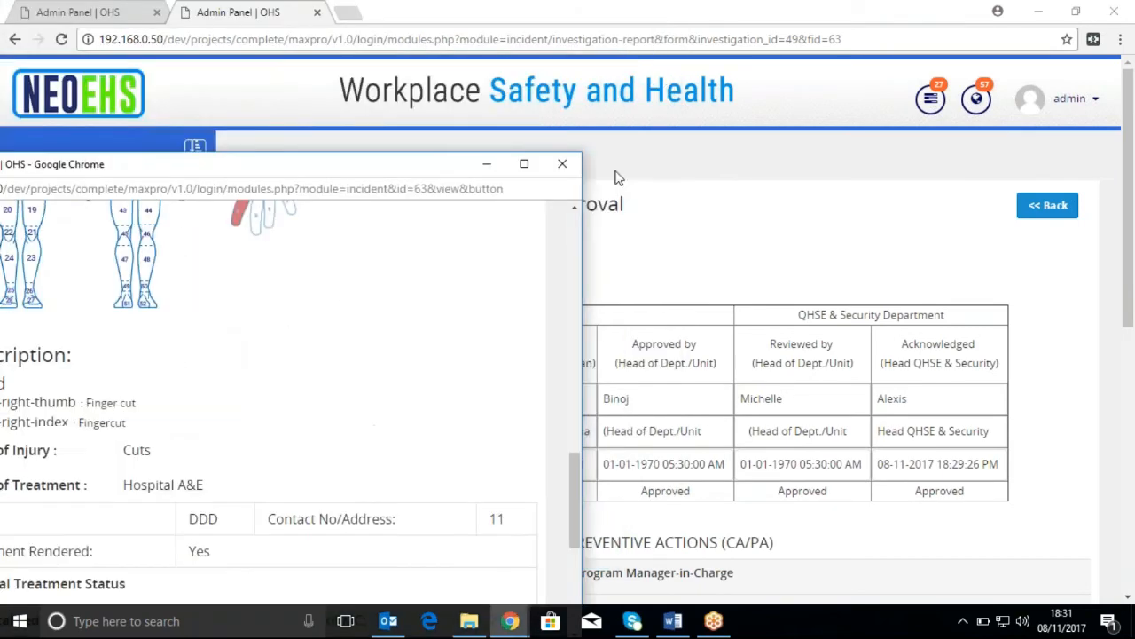
click(563, 164)
View the linked investigation report, look through its evidence and analysis sections, and close it
click(390, 280)
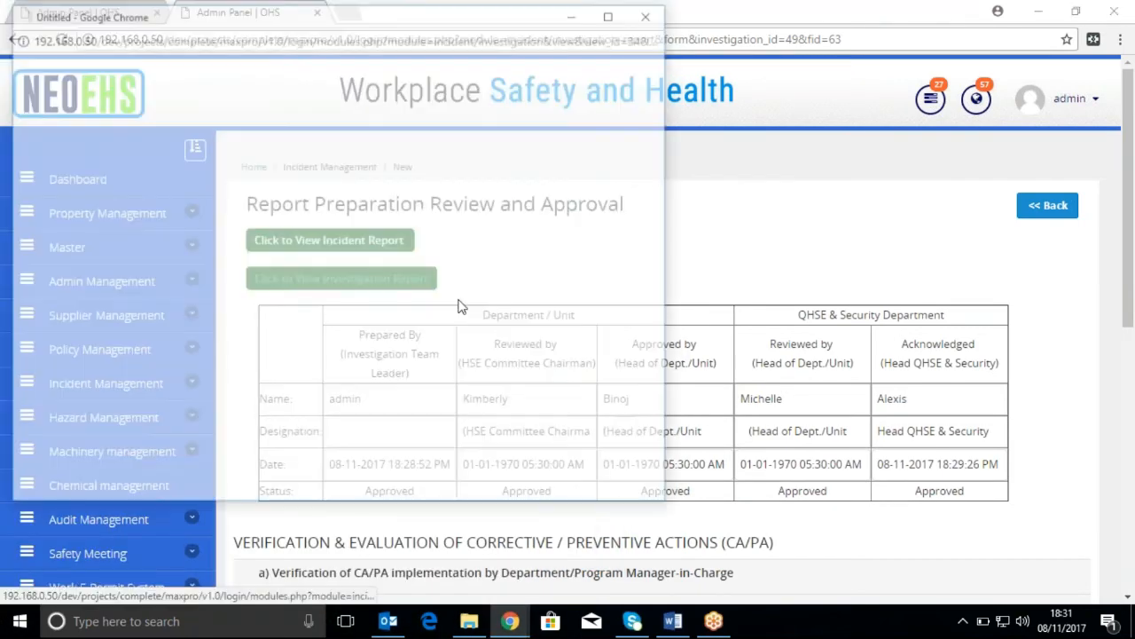
scroll(521, 334, down, 10)
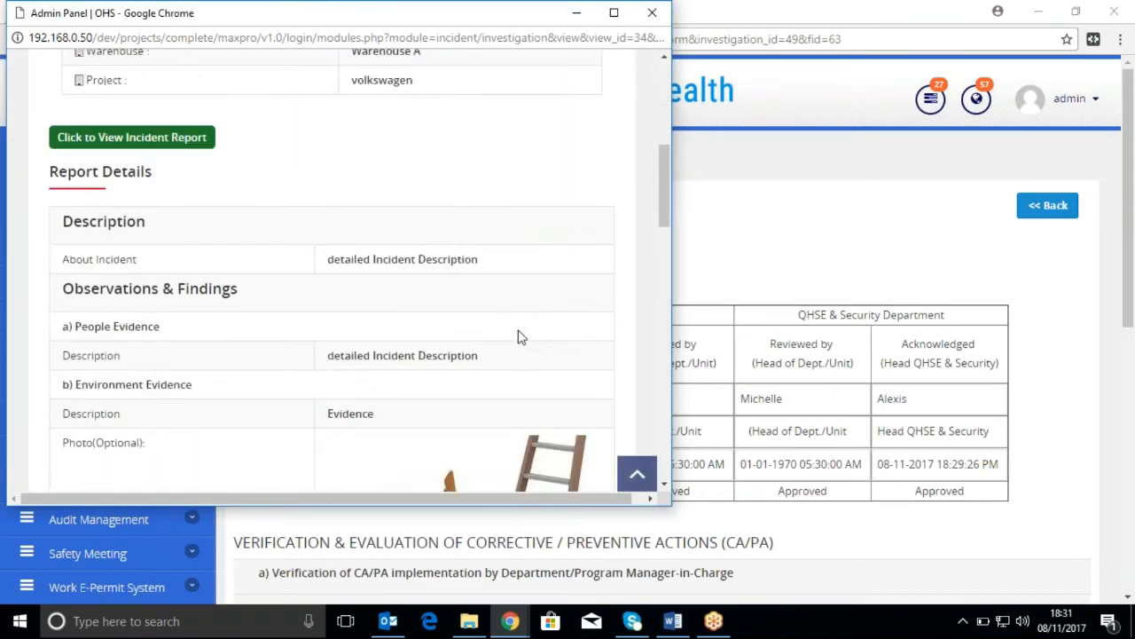
scroll(522, 336, down, 15)
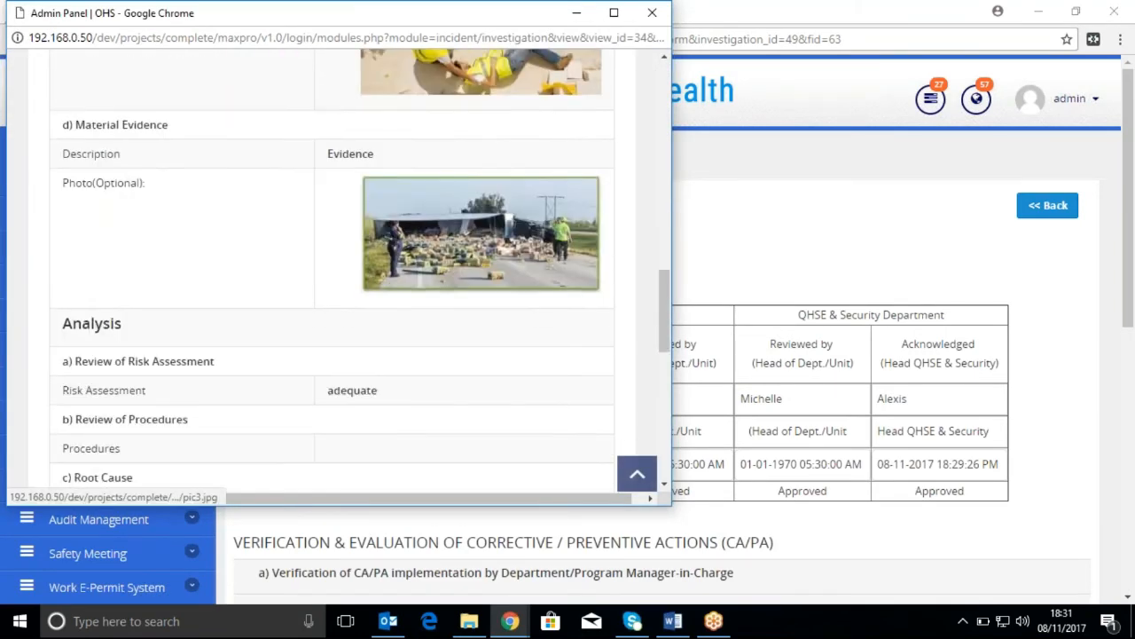
scroll(338, 268, down, 3)
drag(277, 20, 298, 159)
click(666, 152)
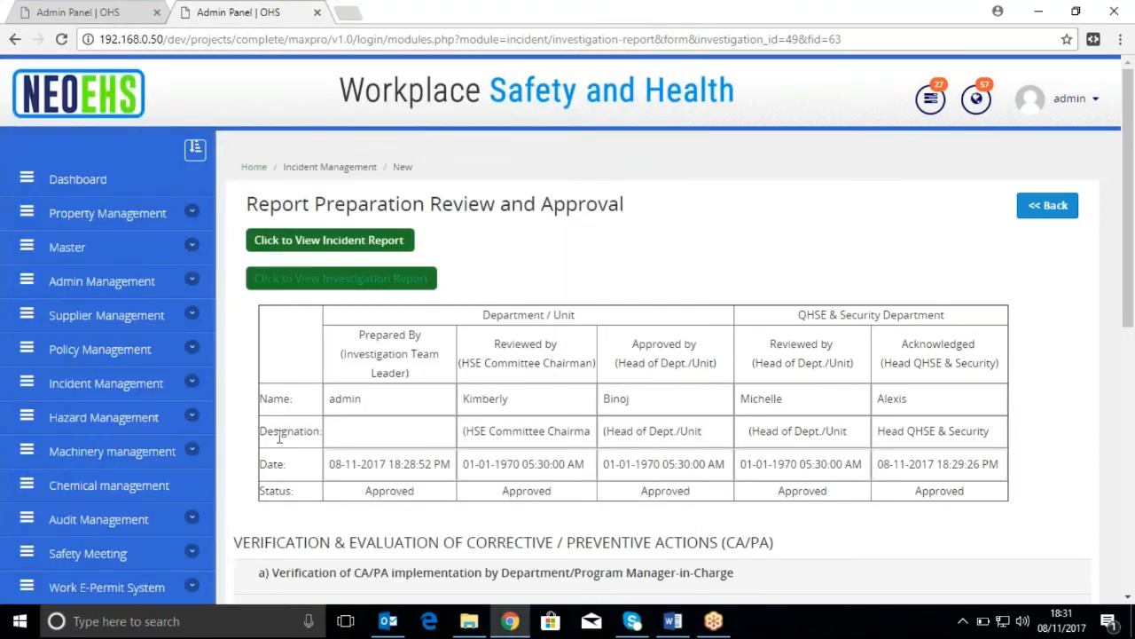
Open the Report page of Incident Management and look over its filters and incident records
click(189, 384)
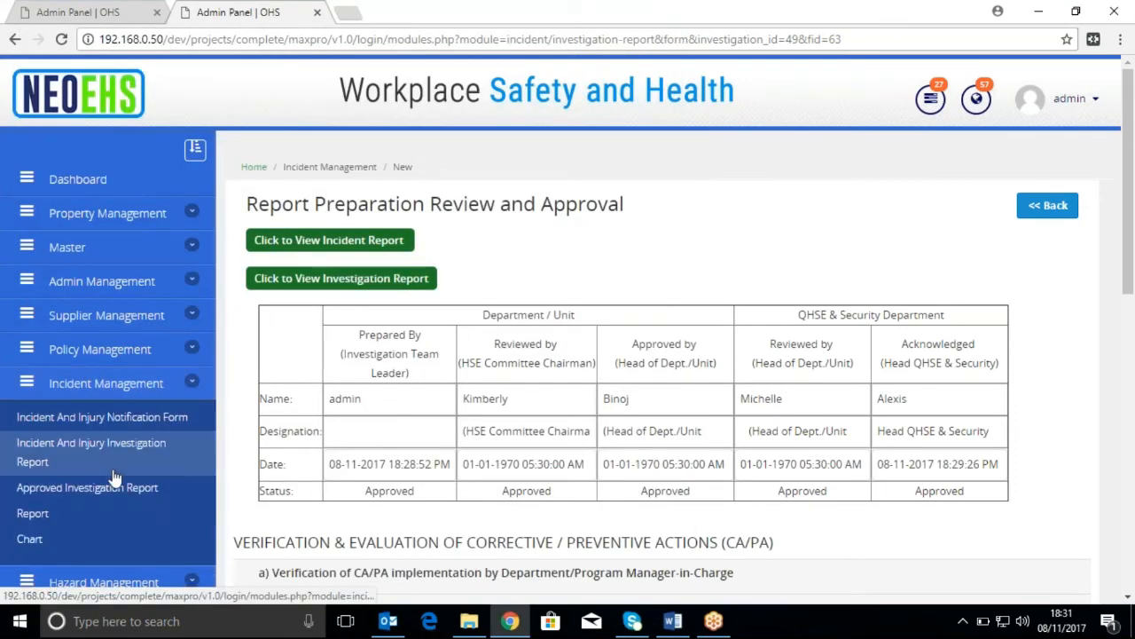
click(87, 513)
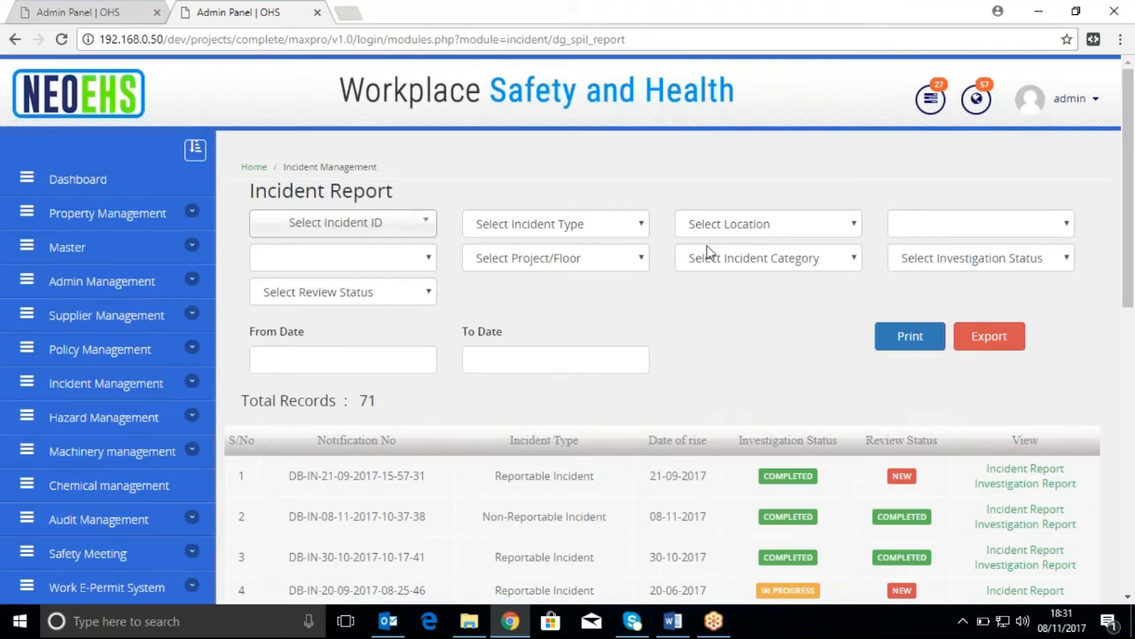
scroll(686, 477, down, 1)
scroll(686, 478, down, 1)
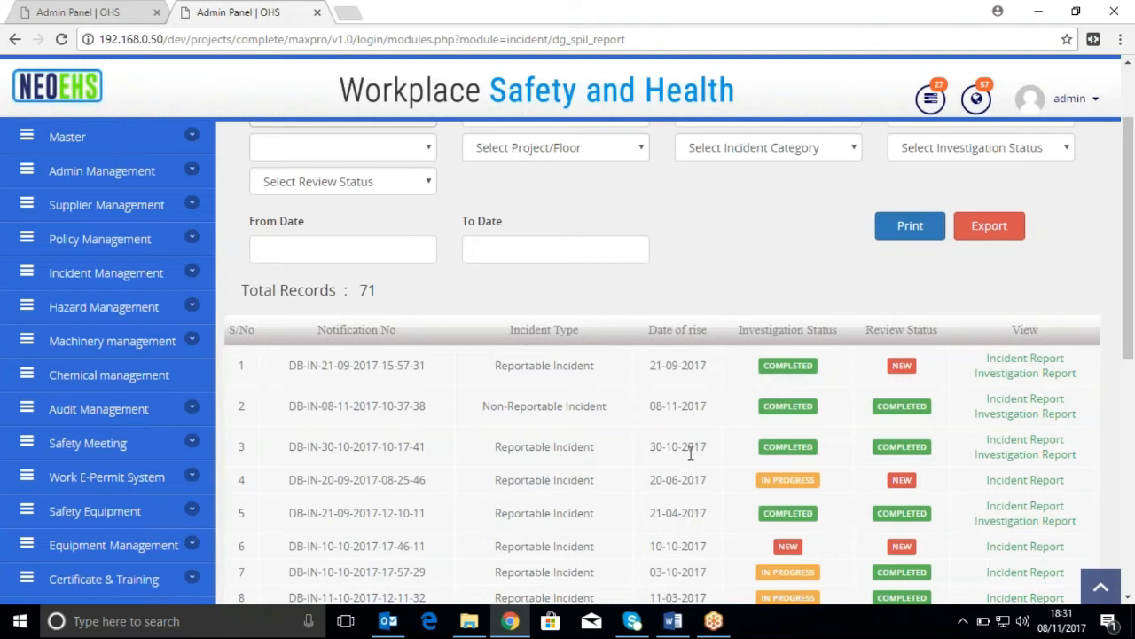
scroll(636, 400, up, 1)
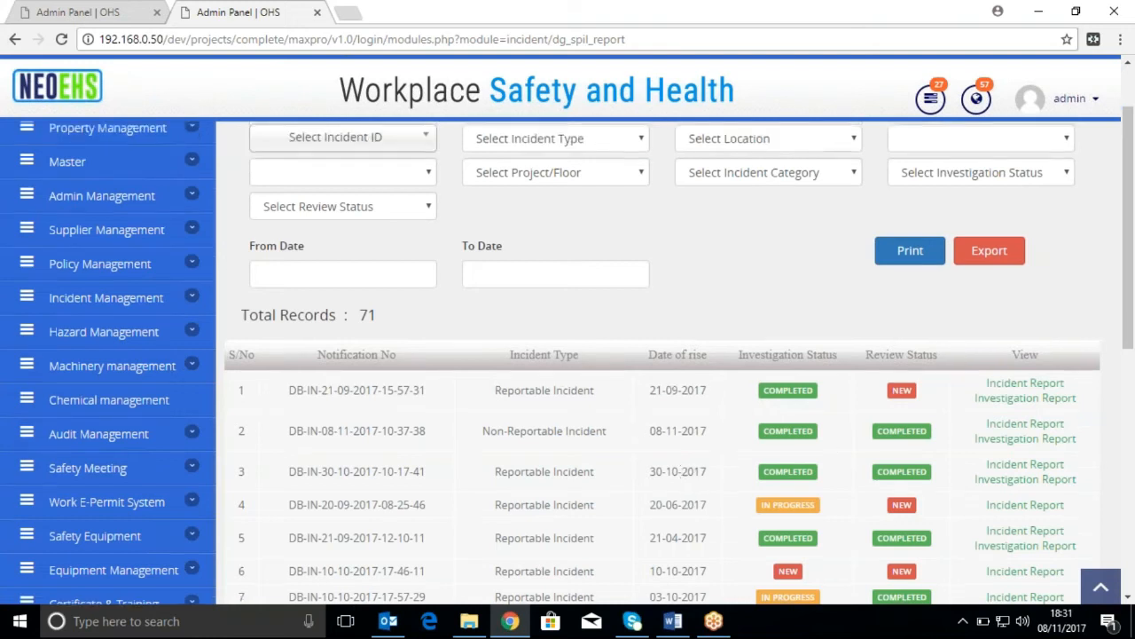
scroll(658, 454, up, 1)
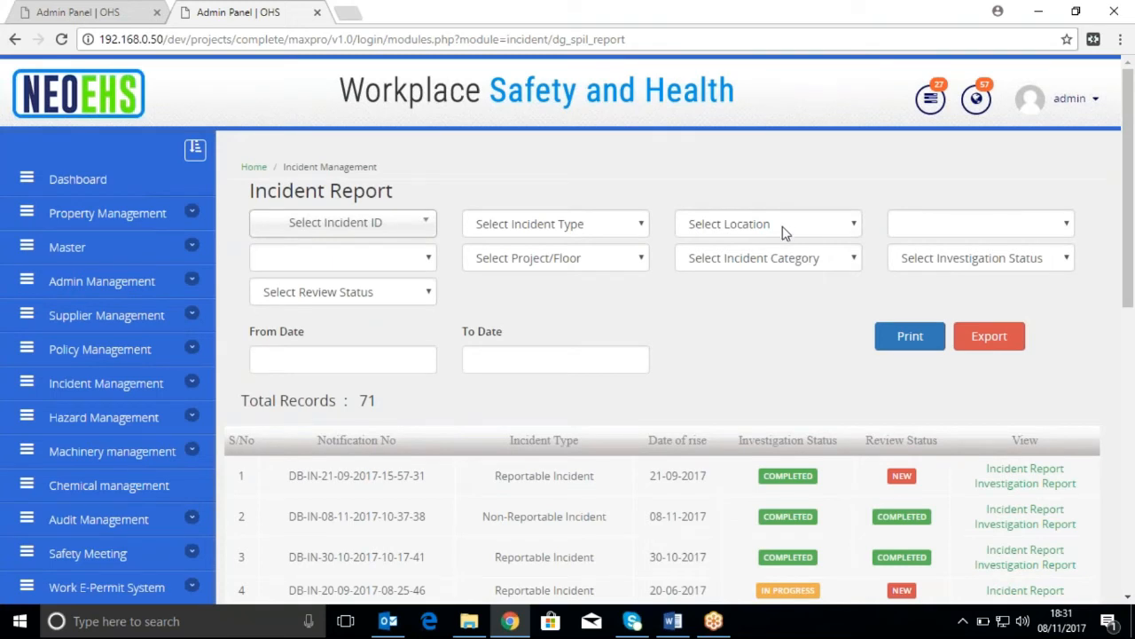
Filter the incident report by location SLC, unit SLC Unit 1, warehouse Warehouse A and project volkswagen
click(831, 229)
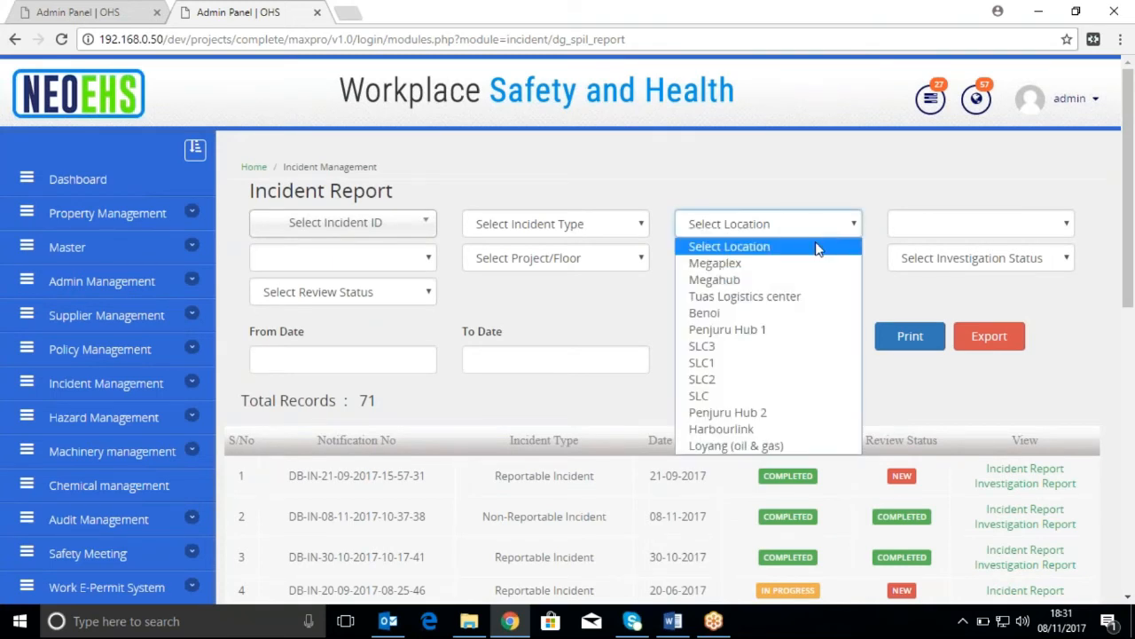
click(766, 395)
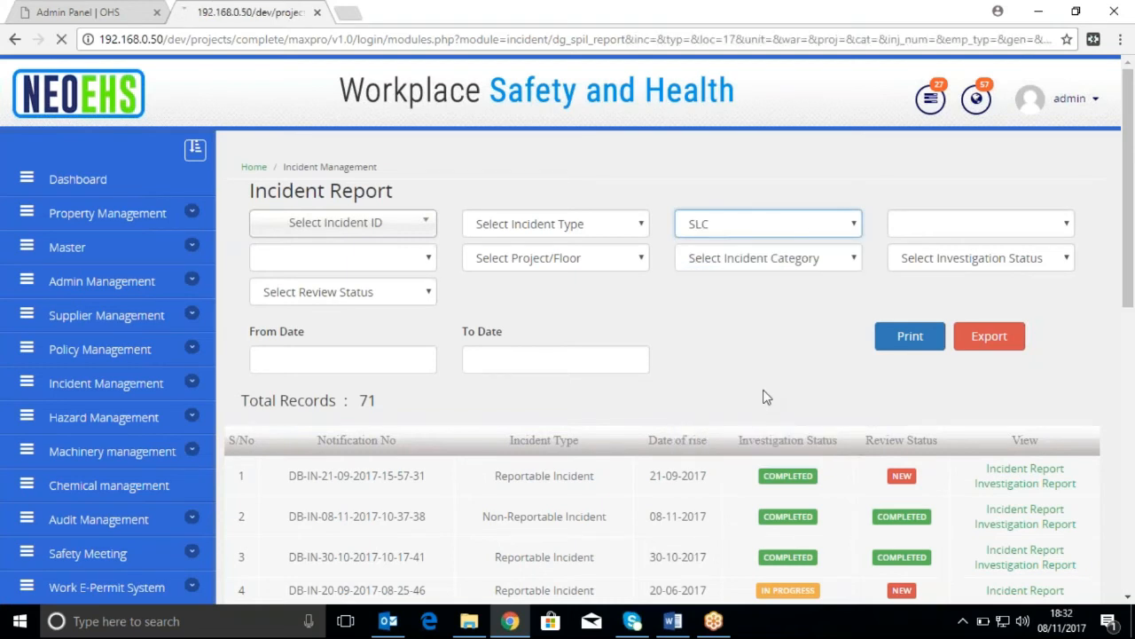
click(999, 224)
click(988, 264)
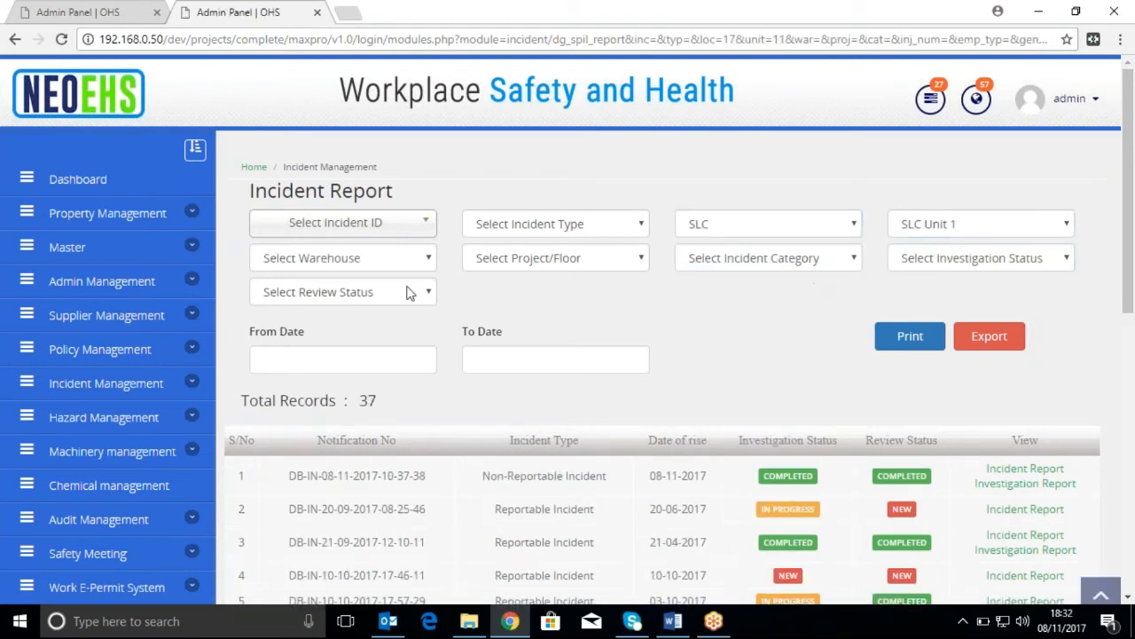
click(401, 266)
click(395, 298)
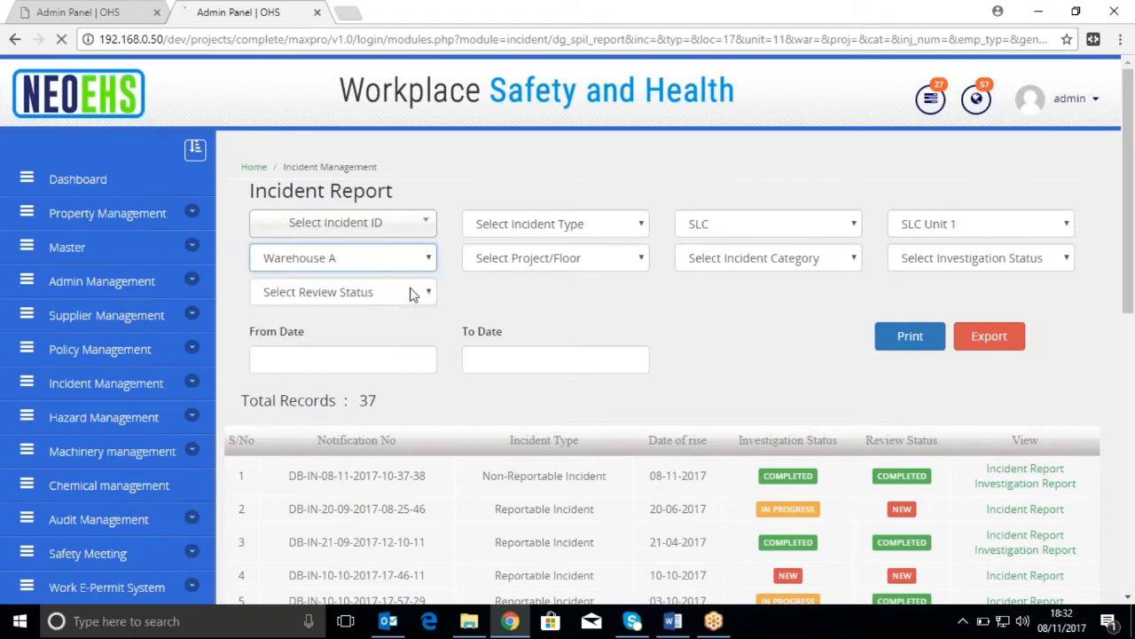
click(547, 260)
click(550, 298)
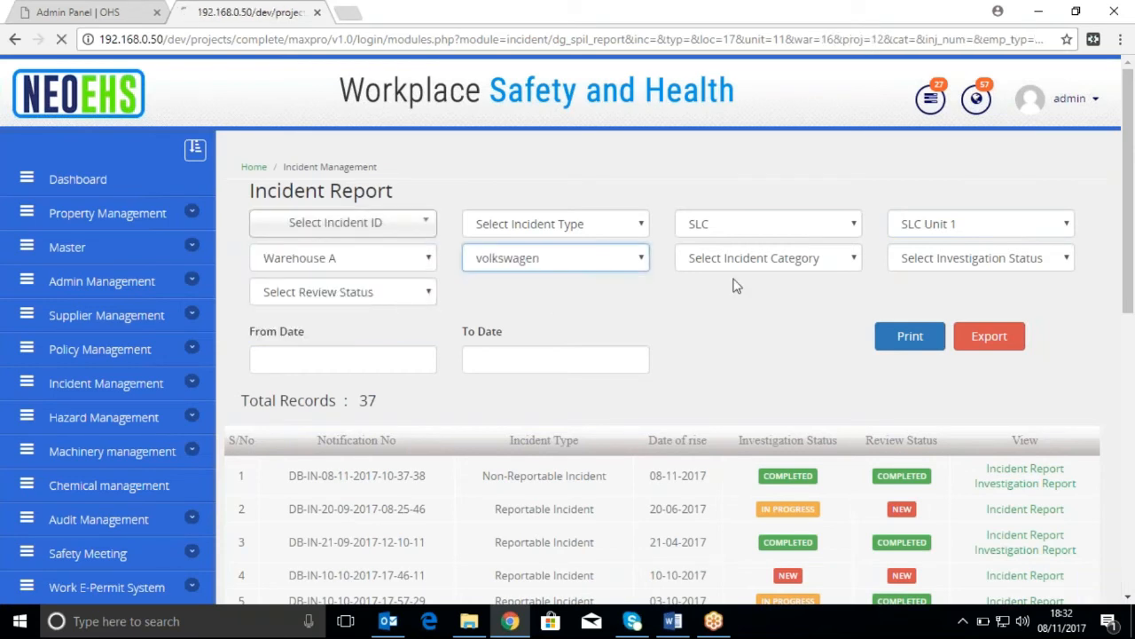
Filter the incident report by incident category Work Injury and employee type Employee
click(736, 259)
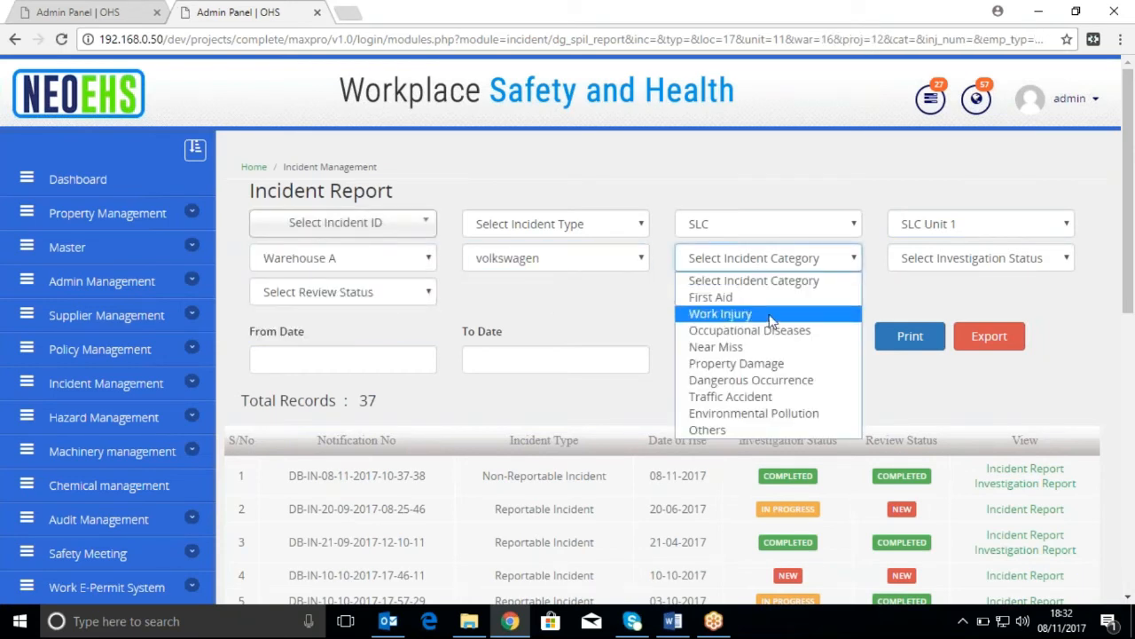
click(721, 314)
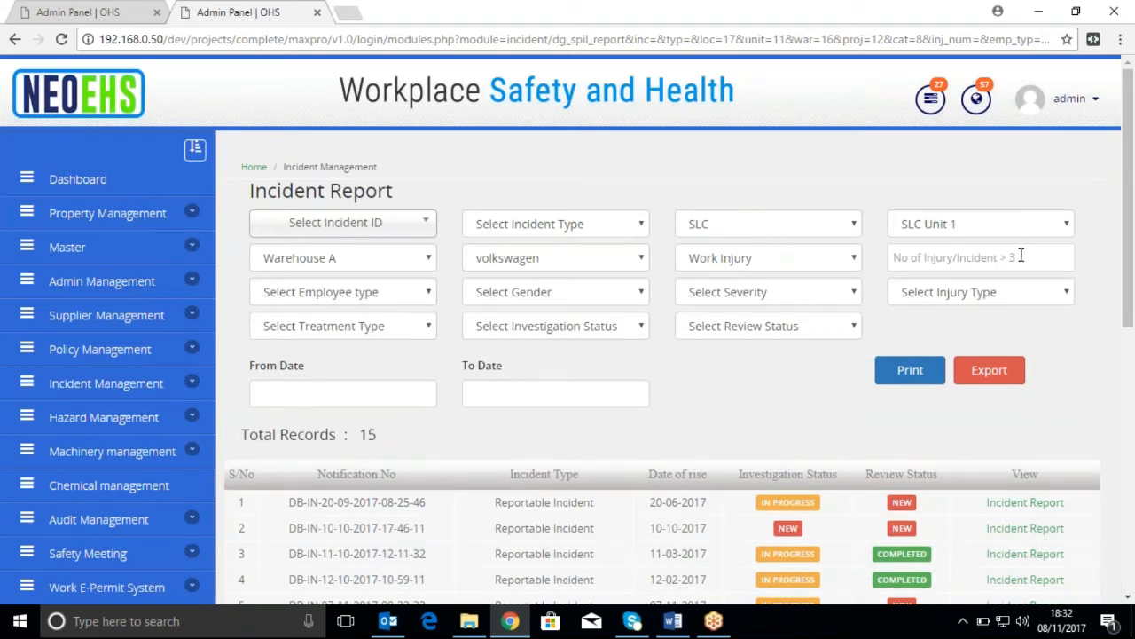
click(400, 300)
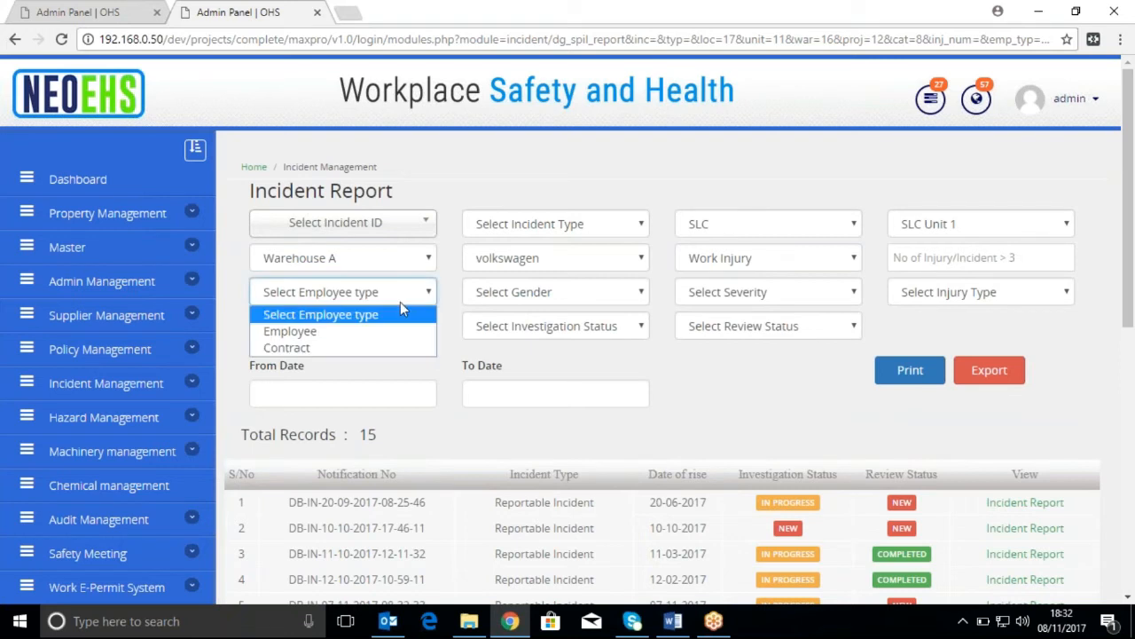
click(386, 332)
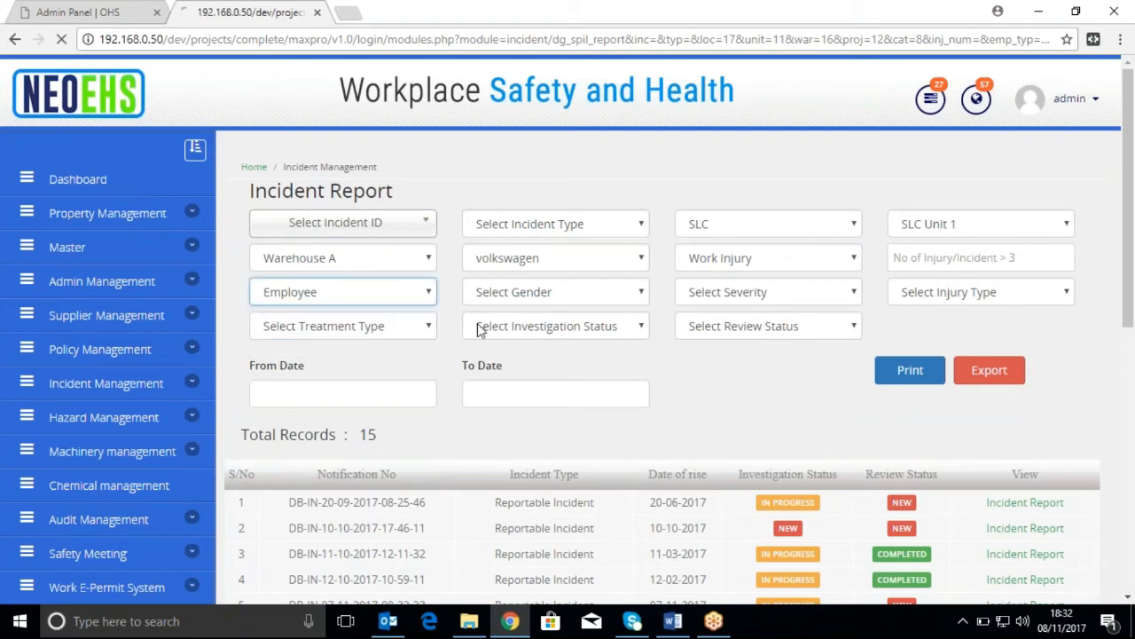
Narrow the work injury records to gender Male, severity Loss time-(Major) and injury type Cuts, and look over the filtered listing
click(608, 299)
click(586, 334)
click(736, 296)
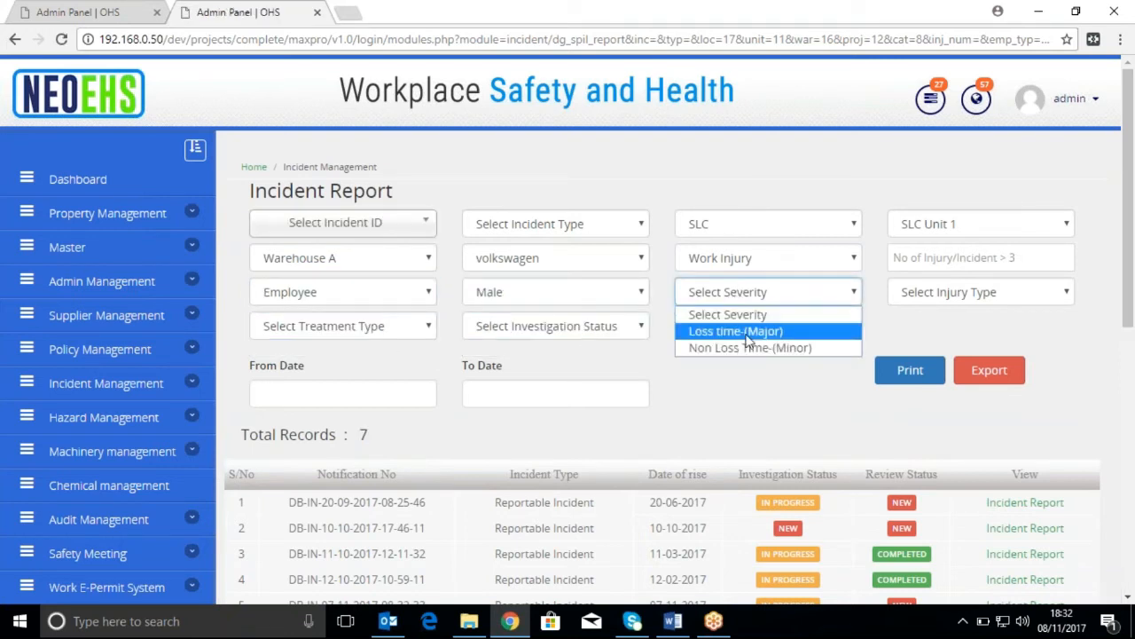
click(750, 333)
click(972, 300)
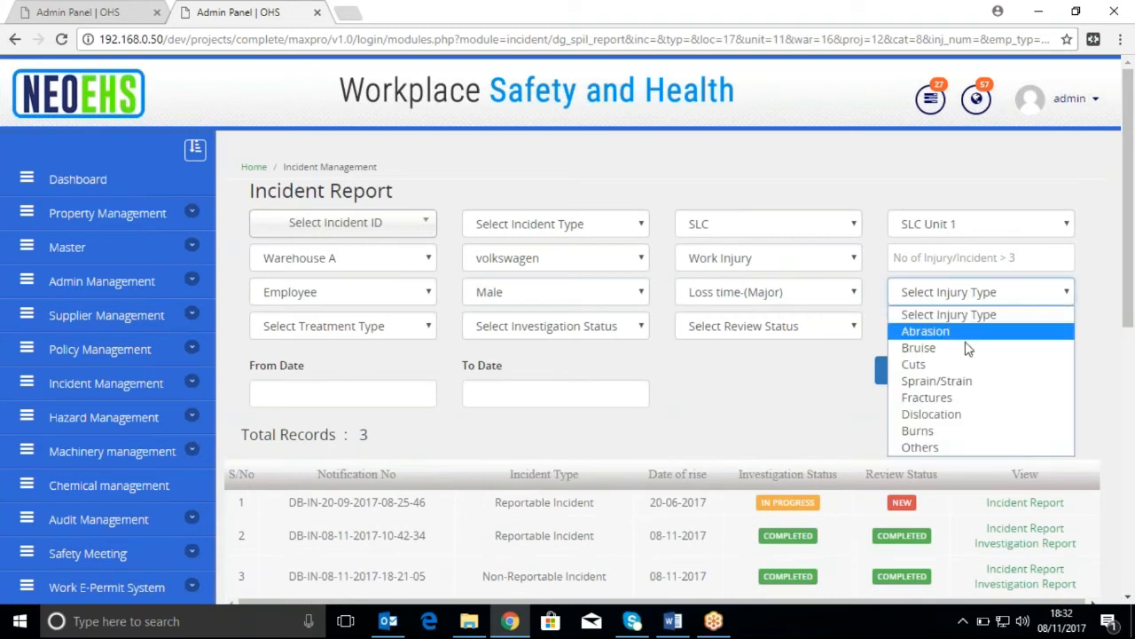
click(963, 365)
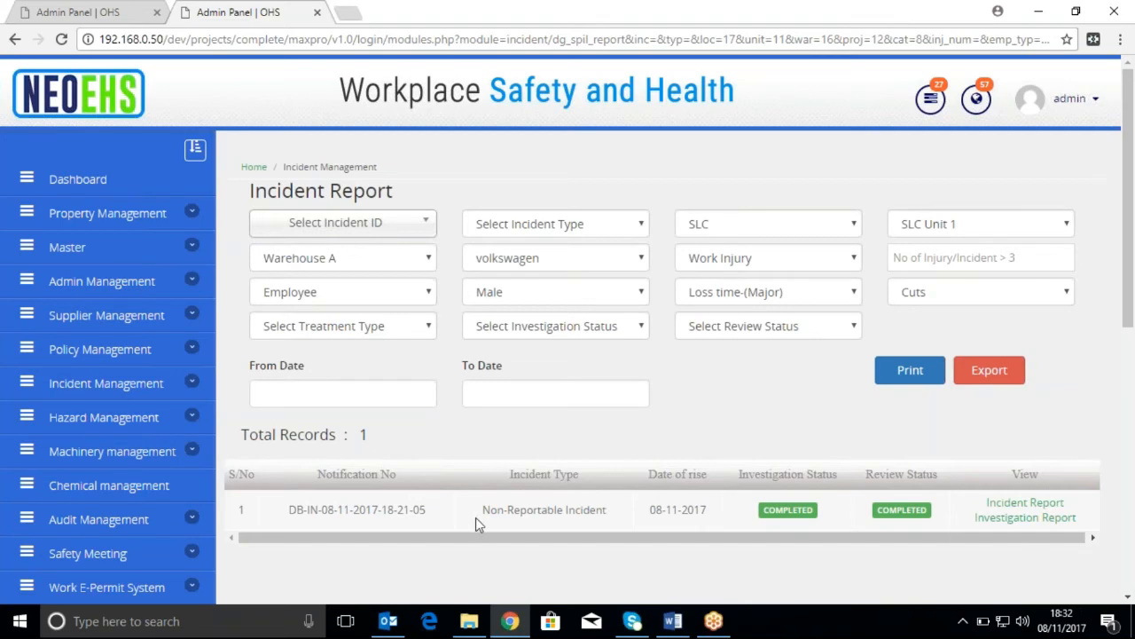
scroll(475, 517, down, 2)
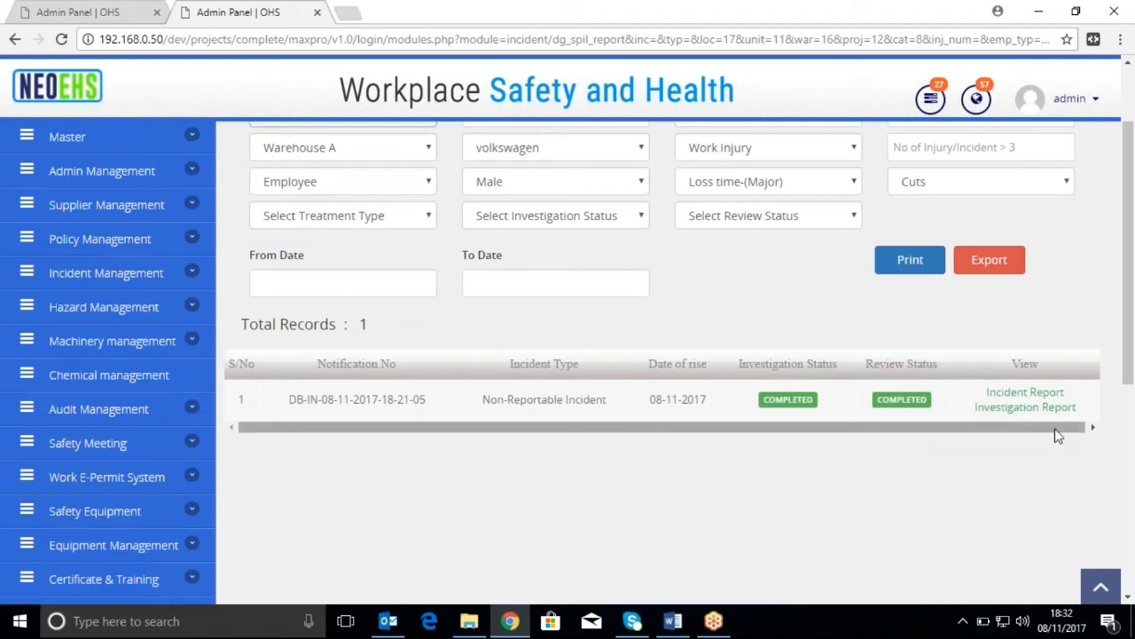
scroll(909, 501, up, 2)
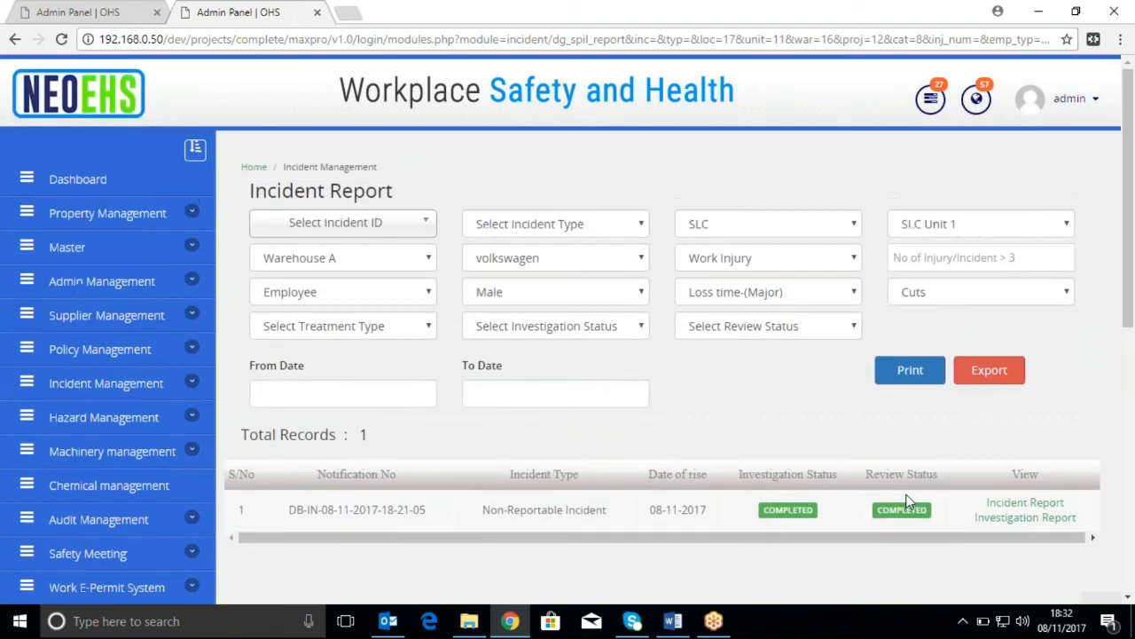
Open the Dashboard and examine the monthly incident figures in its line and pie charts
click(80, 181)
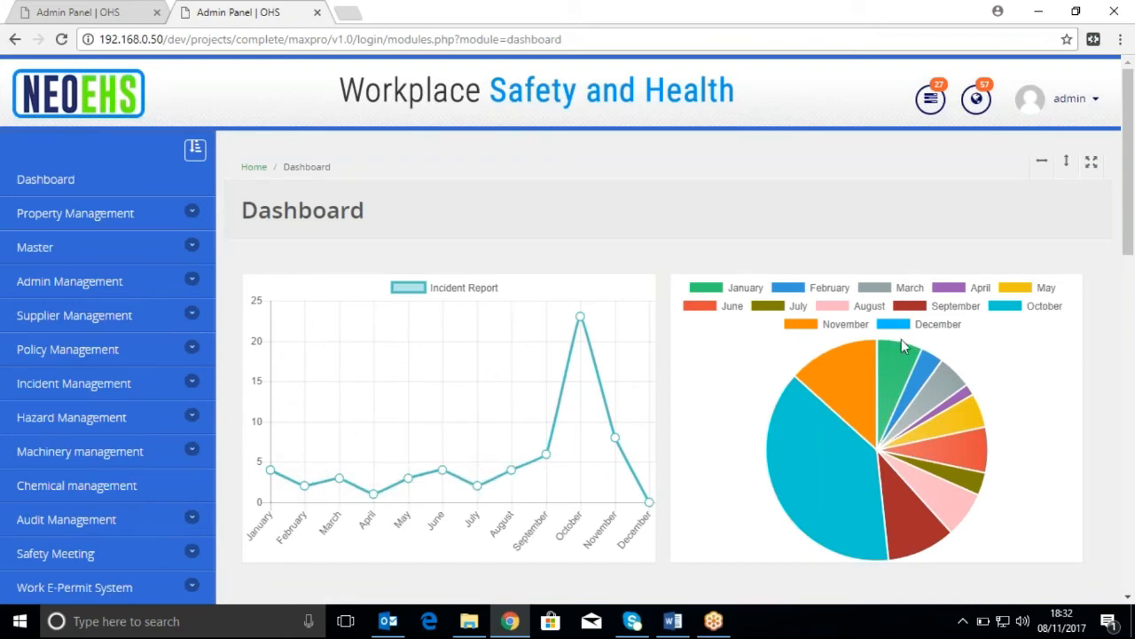
mouse_move(919, 424)
mouse_move(271, 479)
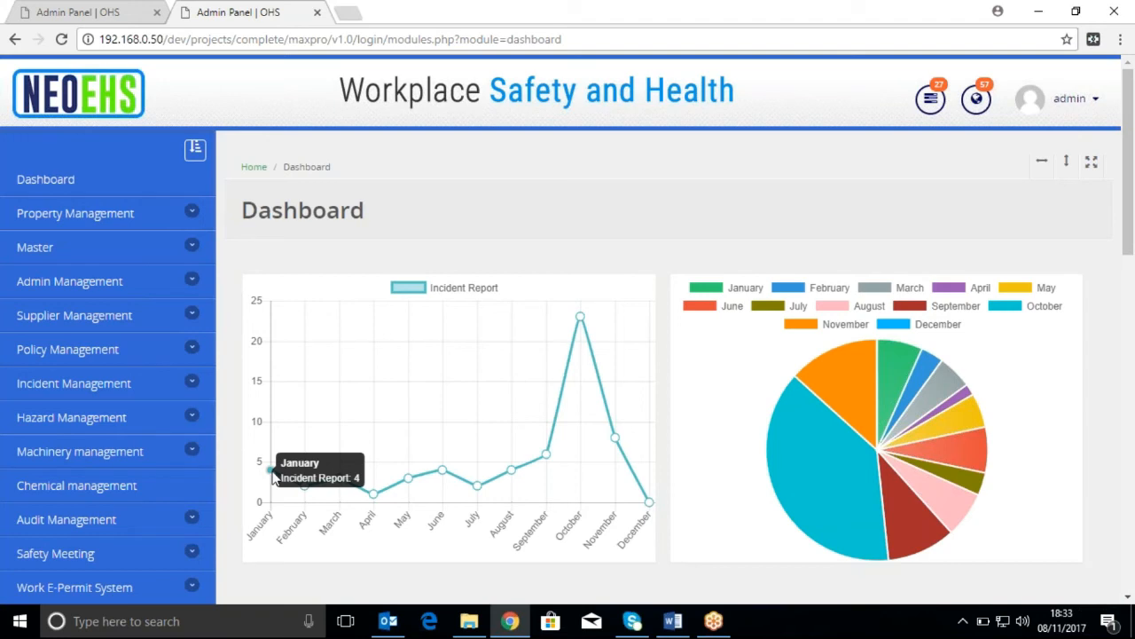
mouse_move(304, 487)
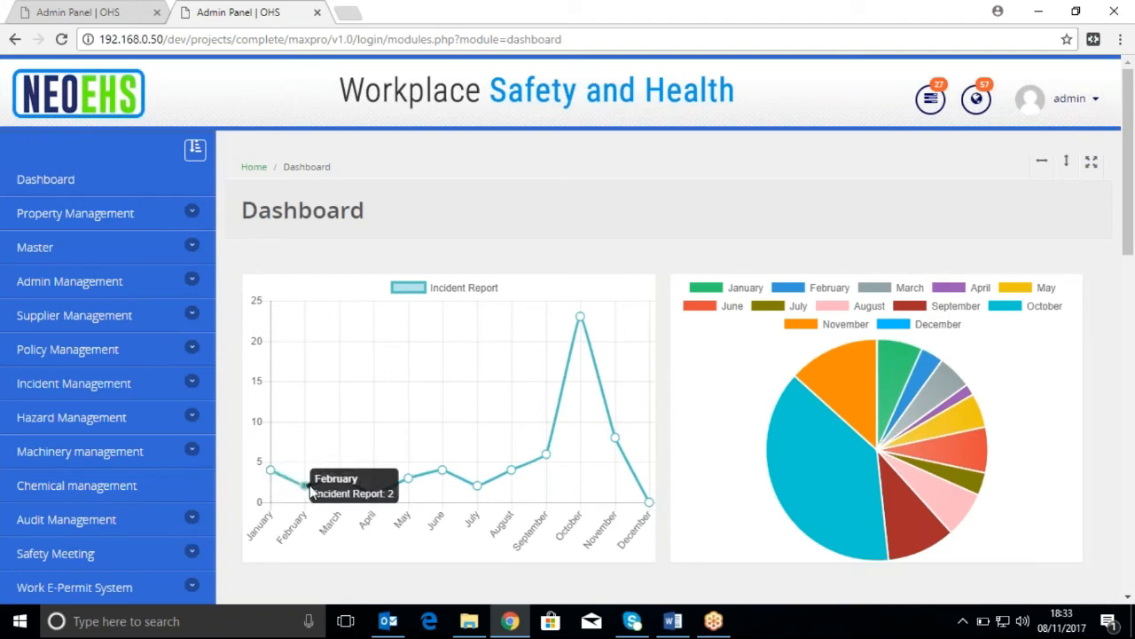
mouse_move(347, 487)
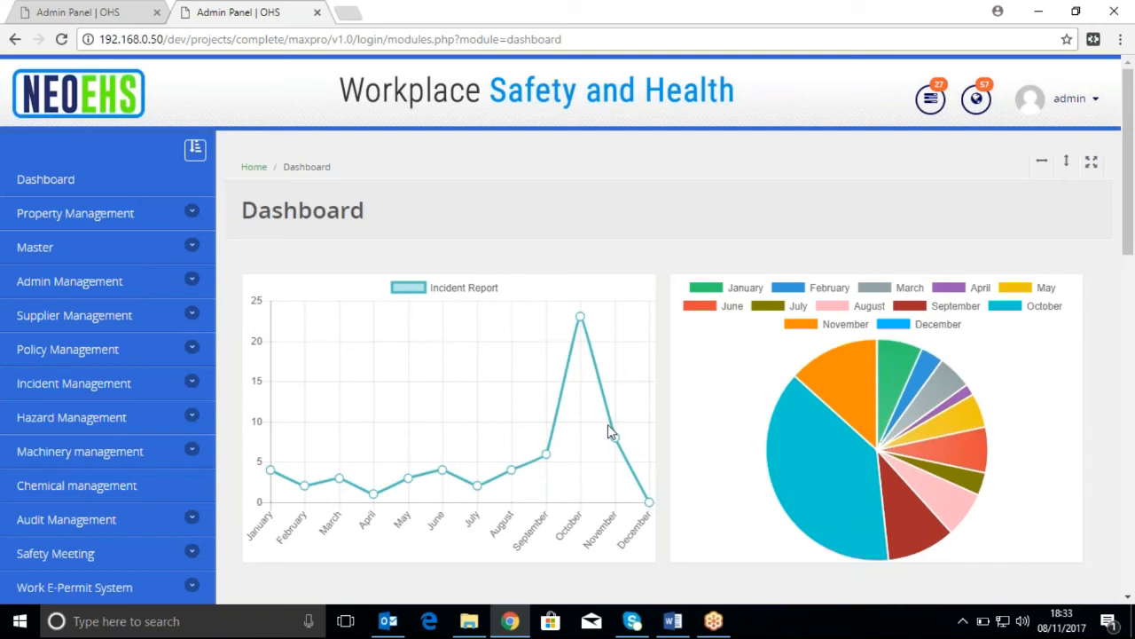
Open the HSE Performance Report from the dashboard's incident line chart and check its available year and location filter options
click(446, 474)
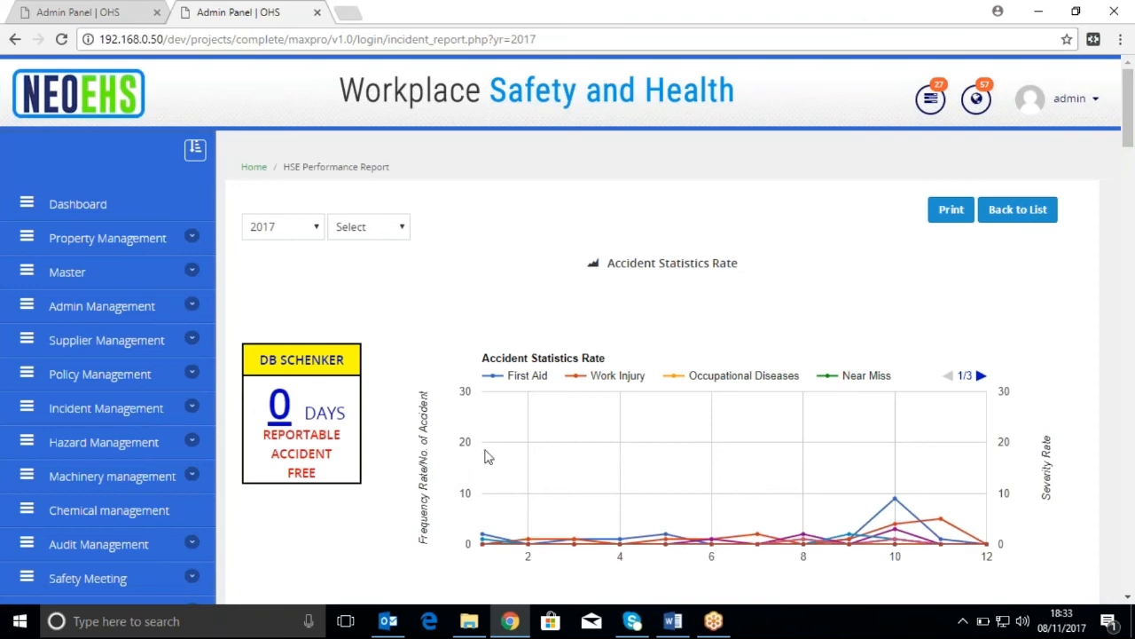
scroll(487, 456, down, 3)
scroll(714, 317, up, 1)
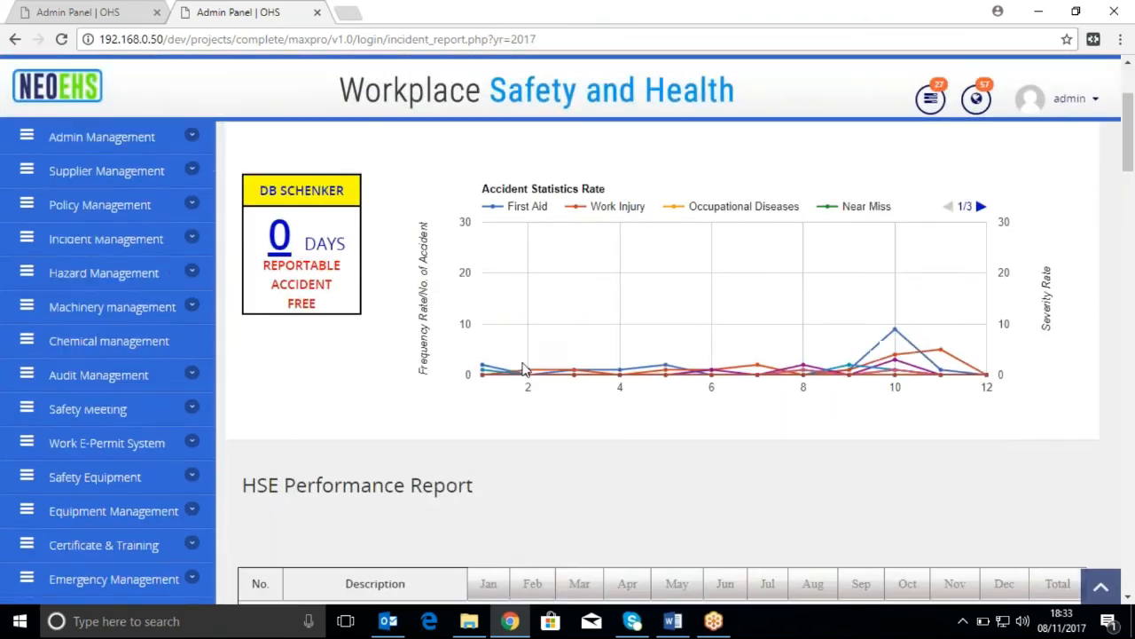
scroll(557, 256, up, 3)
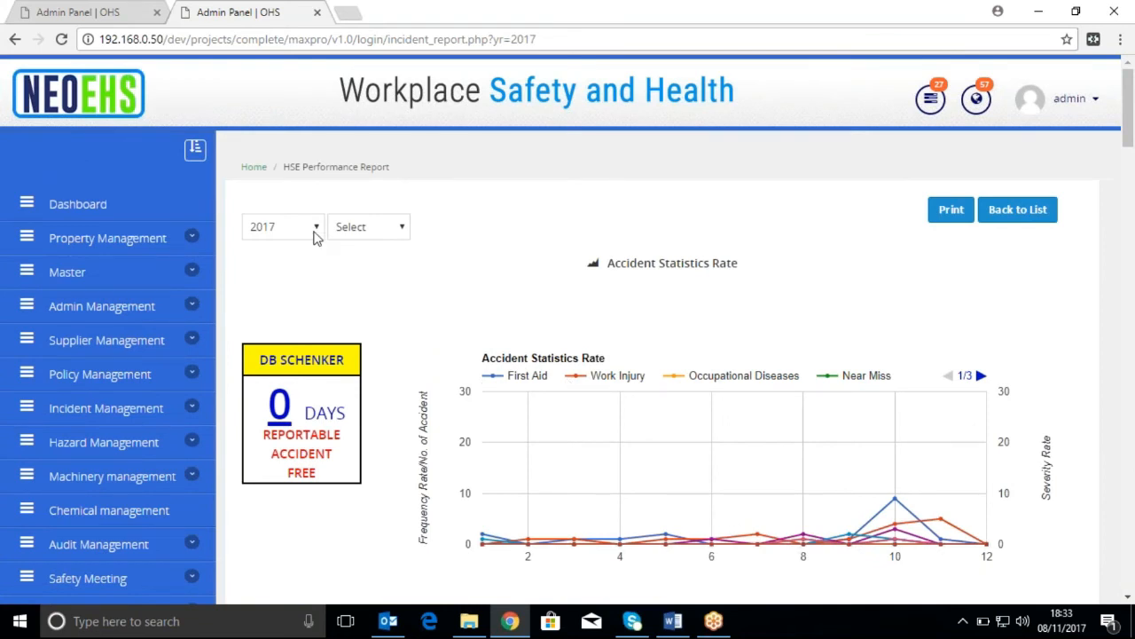
click(316, 234)
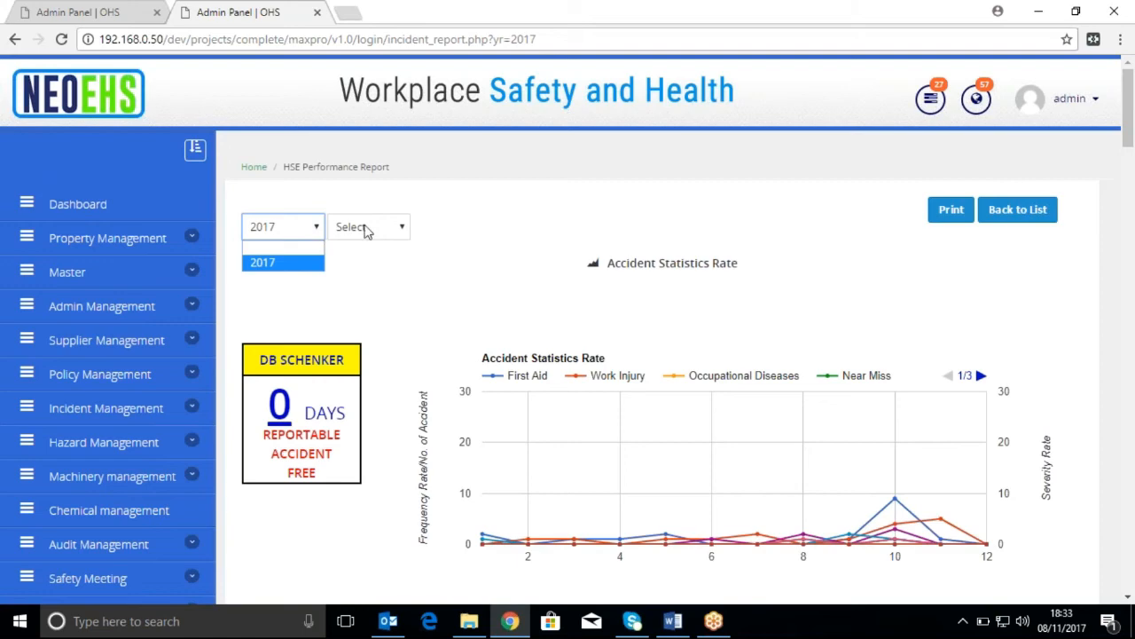
click(404, 230)
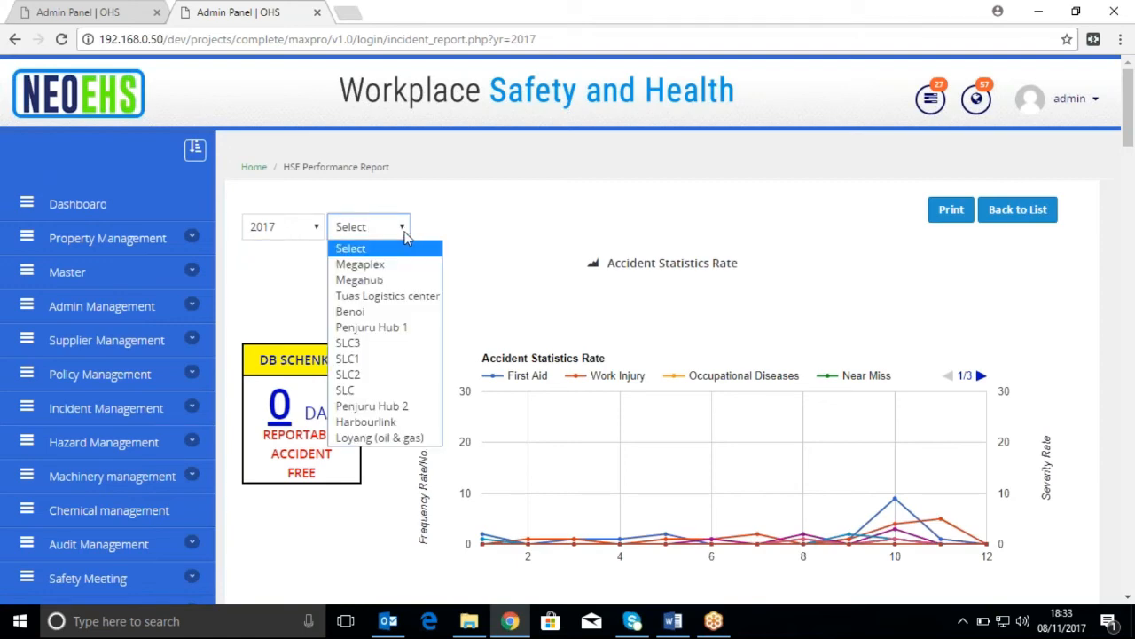
click(466, 256)
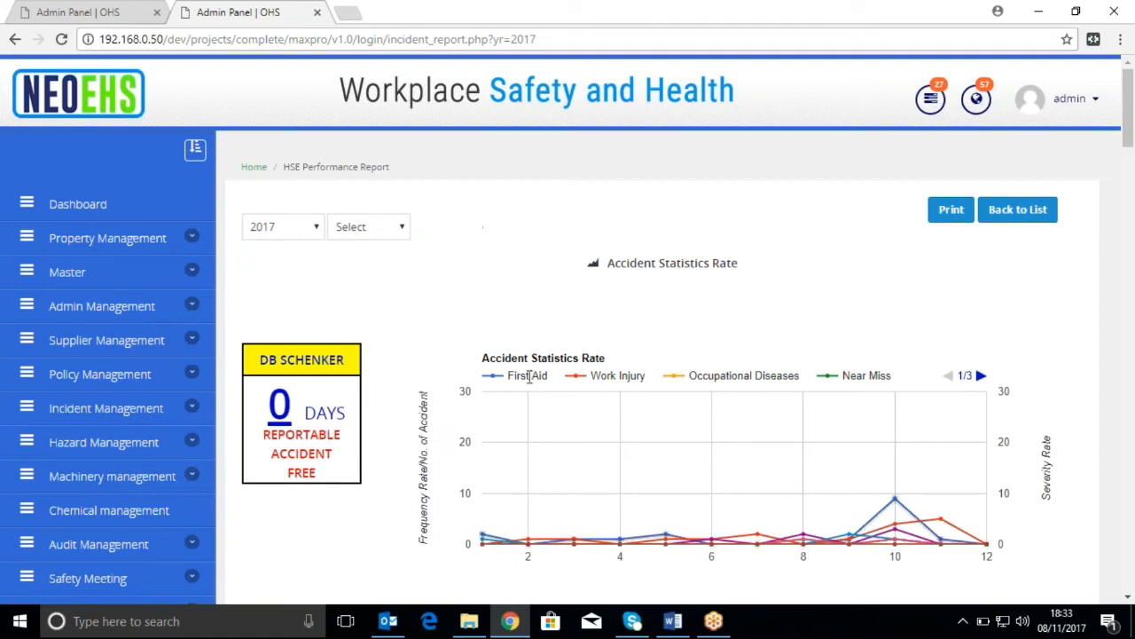
Examine the Accident Statistics Rate chart and show the second page of its incident category legend
scroll(534, 387, down, 1)
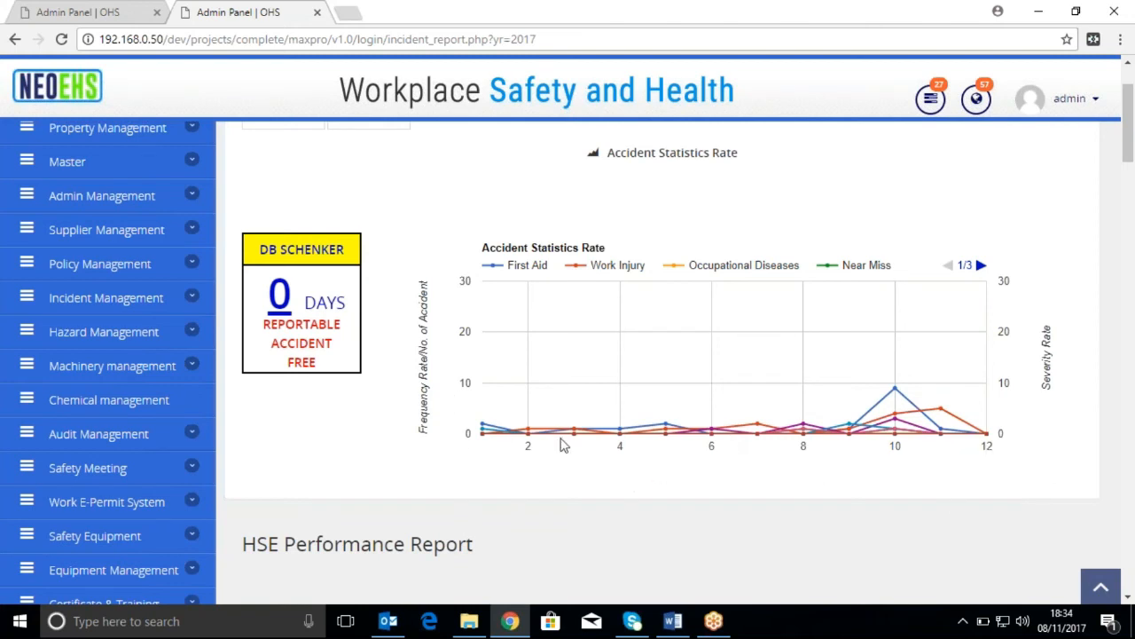
mouse_move(528, 435)
click(981, 266)
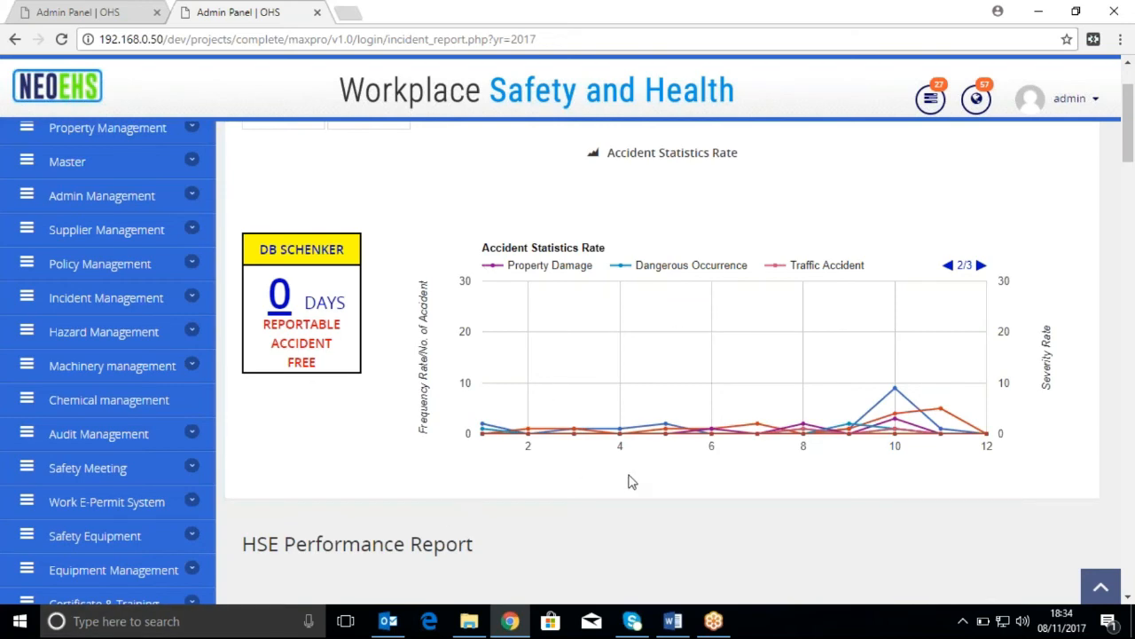
Review the HSE Performance Report table of monthly incident counts by category
scroll(628, 483, down, 3)
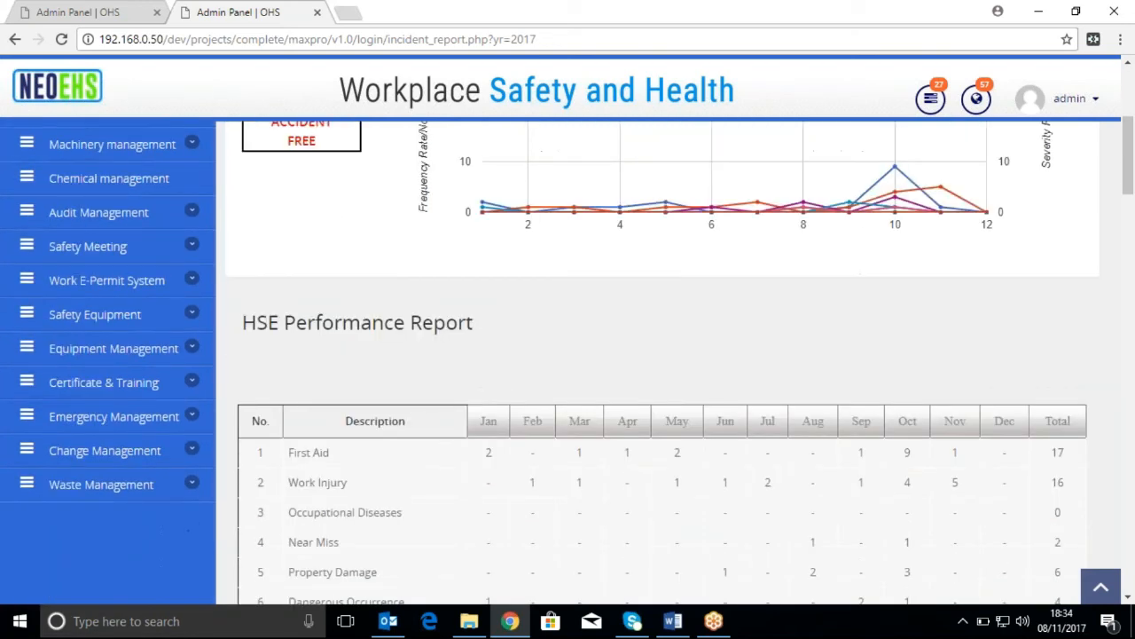
scroll(626, 479, down, 2)
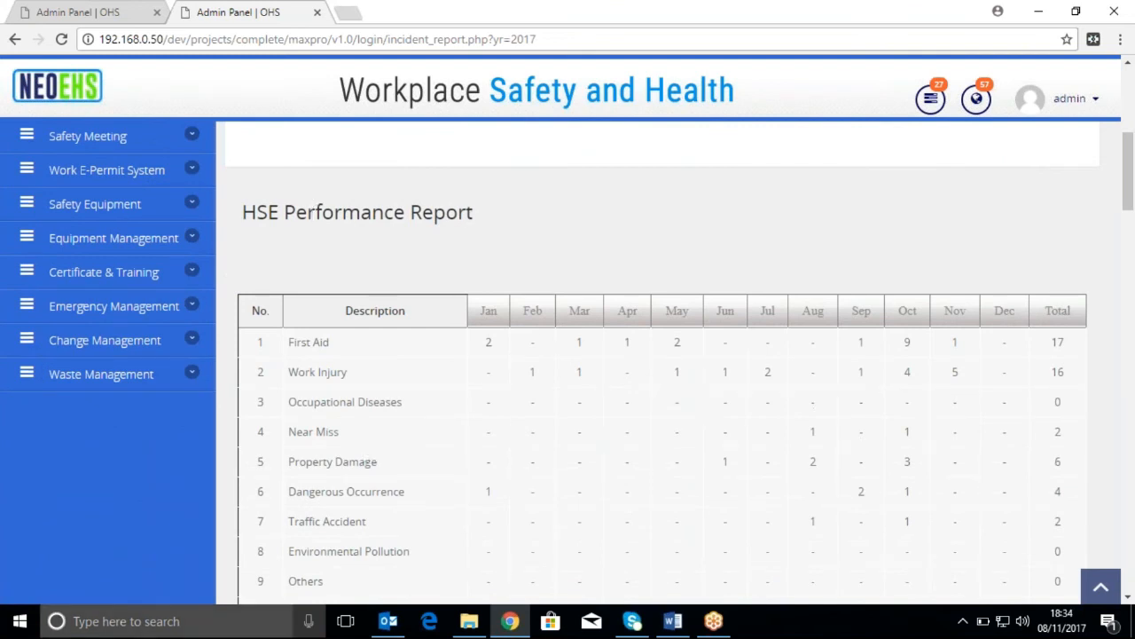
scroll(671, 472, down, 2)
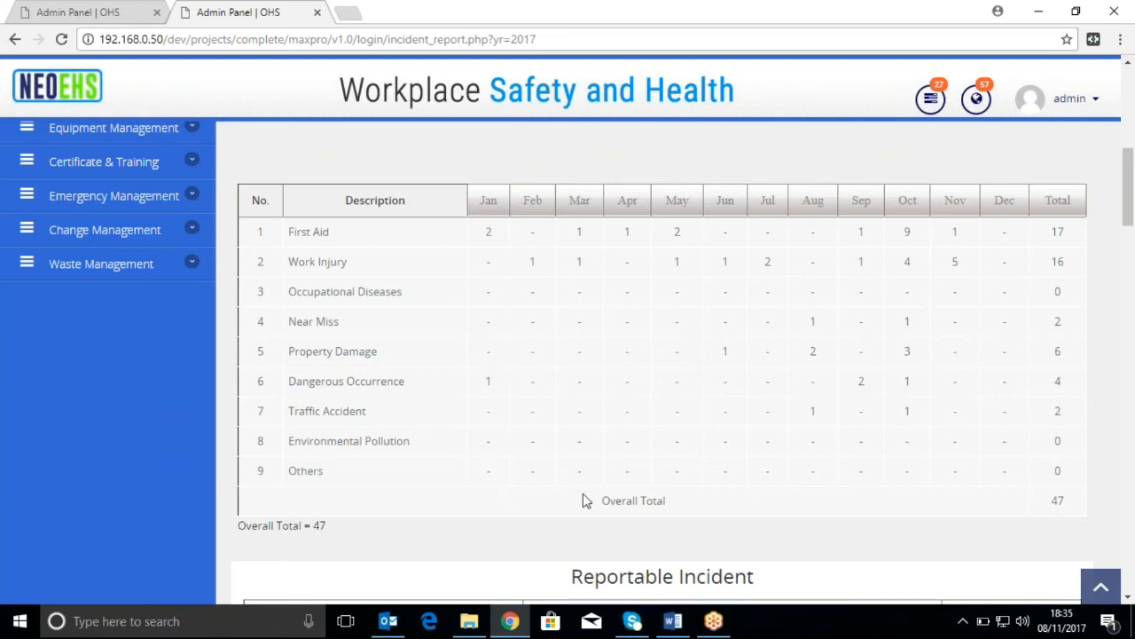
Look through the Reportable, Non-Reportable and Property Damage Incident tables for their locations, descriptions and dates
scroll(585, 495, down, 3)
scroll(590, 485, down, 1)
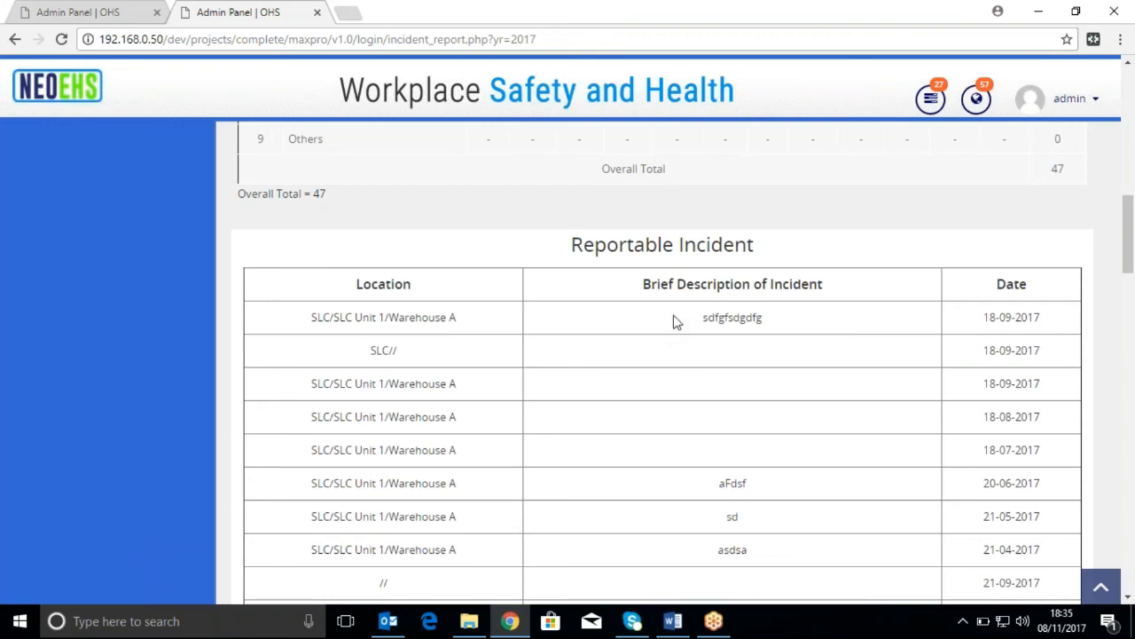
scroll(750, 493, down, 5)
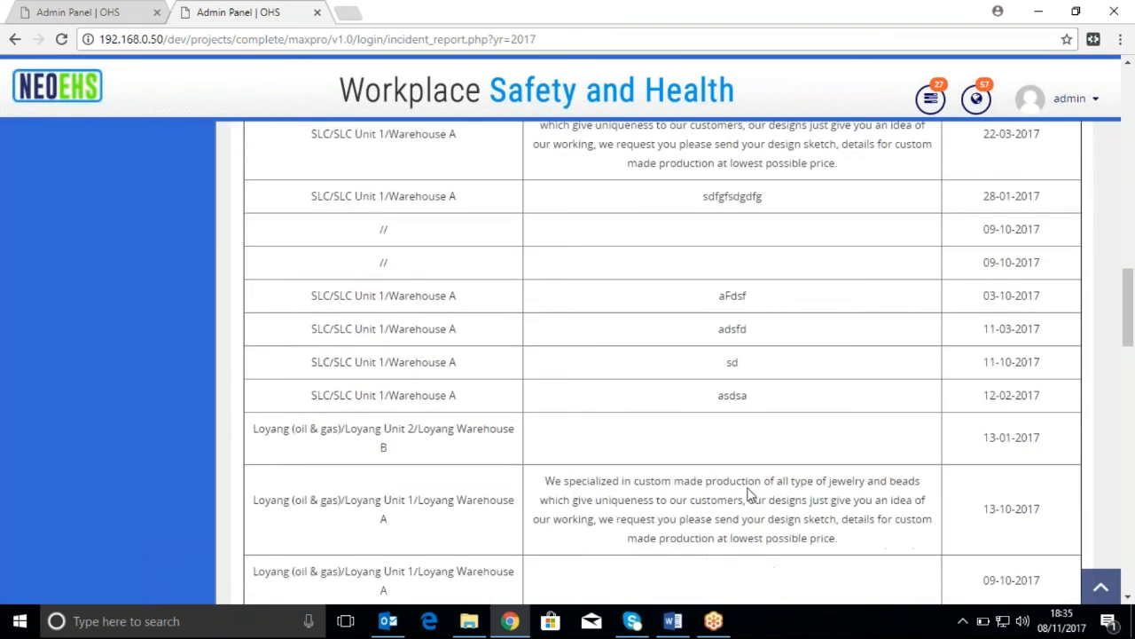
scroll(751, 495, down, 6)
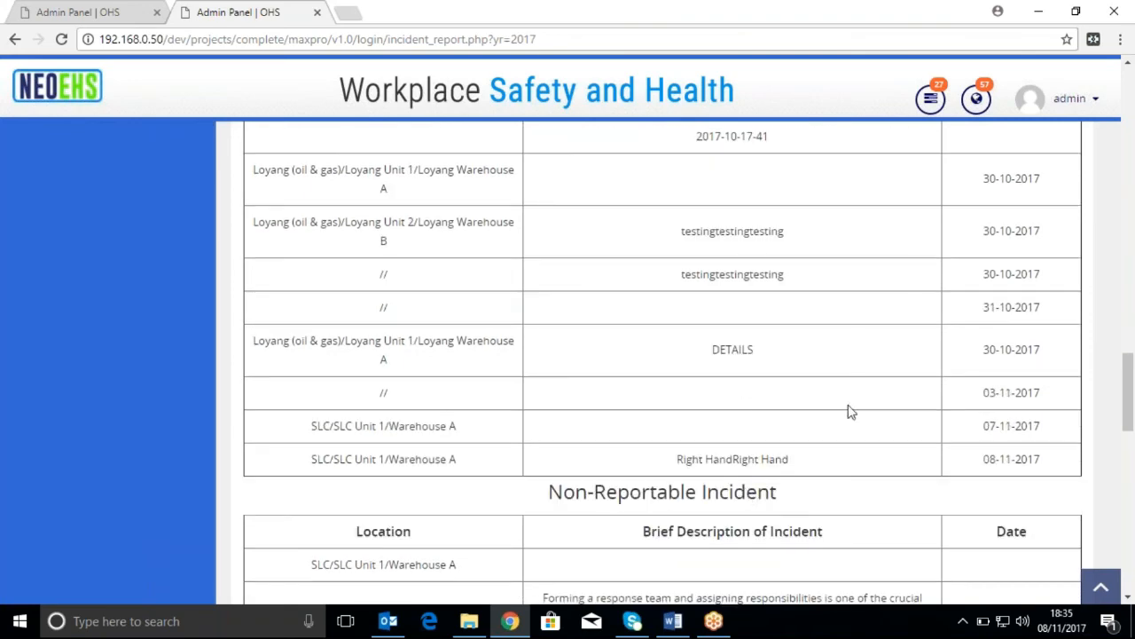
scroll(849, 411, down, 1)
scroll(825, 412, down, 2)
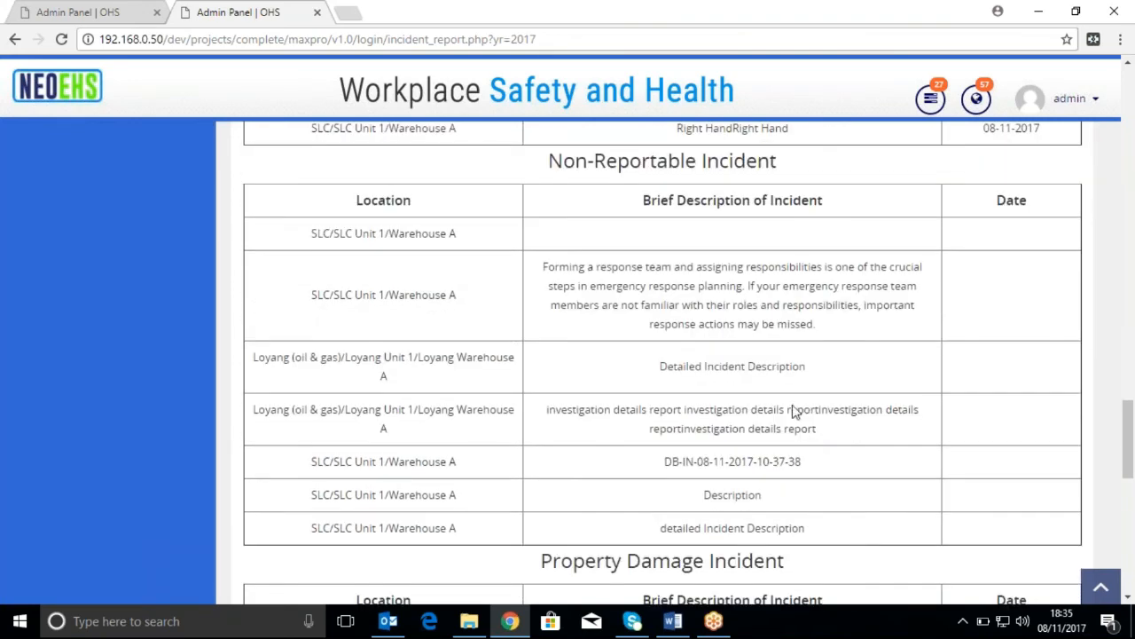
scroll(793, 411, down, 4)
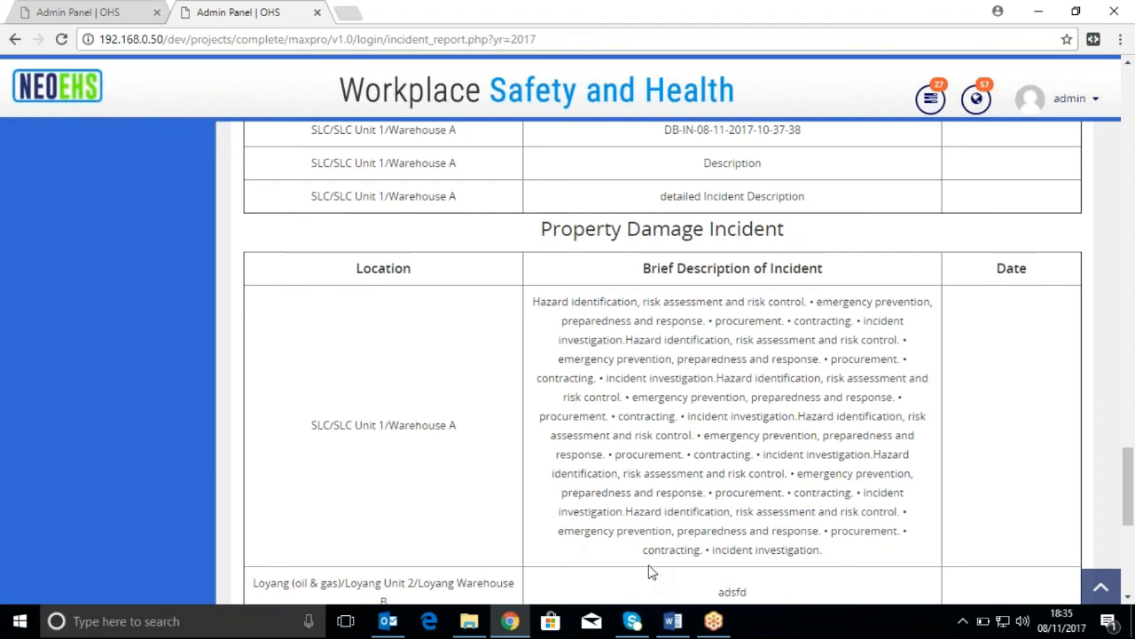
scroll(809, 452, down, 3)
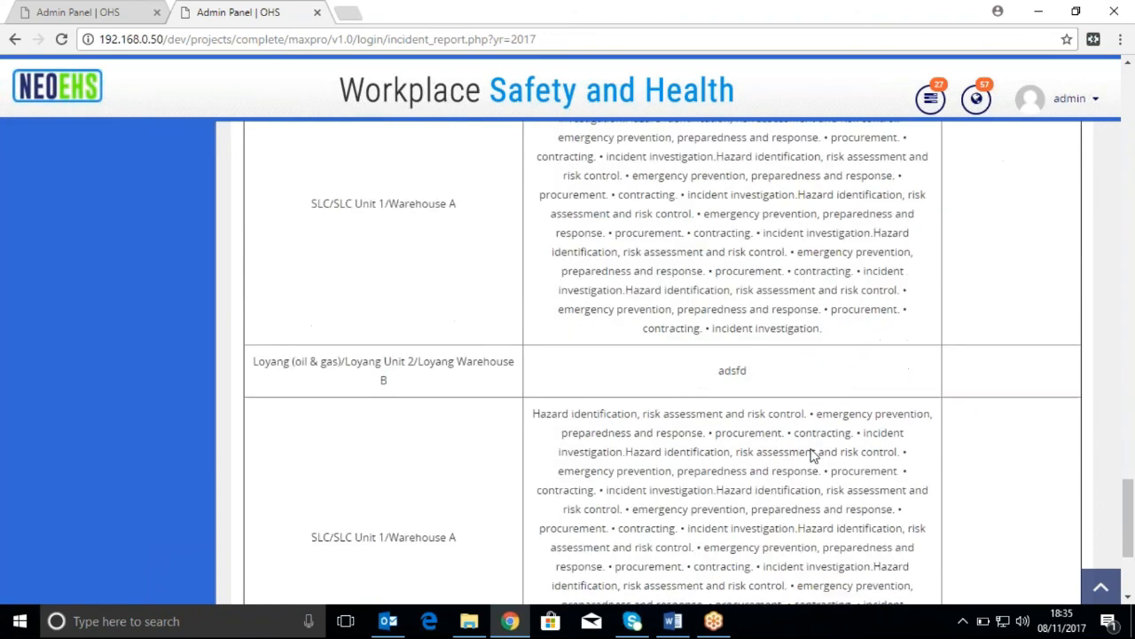
scroll(1000, 344, up, 1)
scroll(578, 456, down, 4)
scroll(596, 484, up, 15)
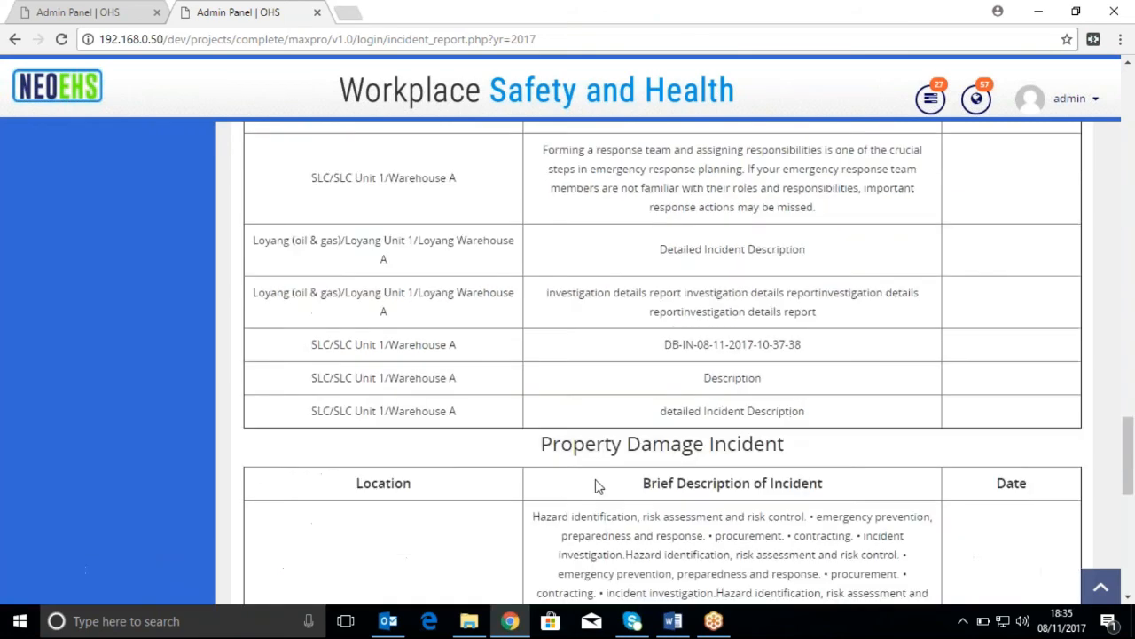
Return from the HSE Performance Report to the dashboard and open the Incident Report listing from the pie chart
scroll(598, 483, up, 10)
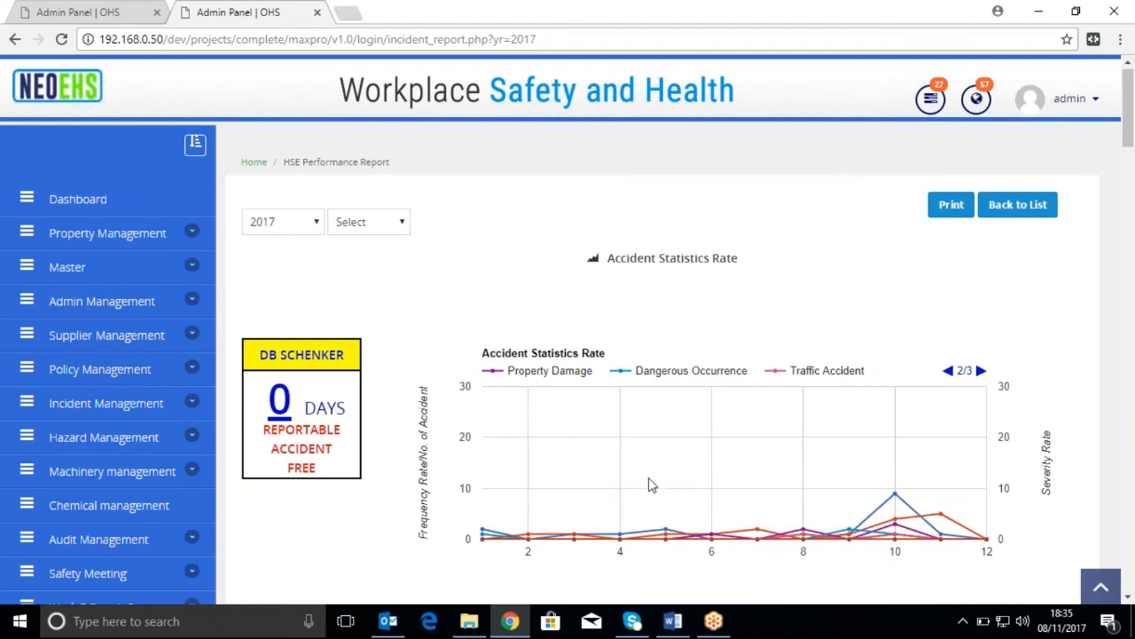
scroll(710, 444, up, 1)
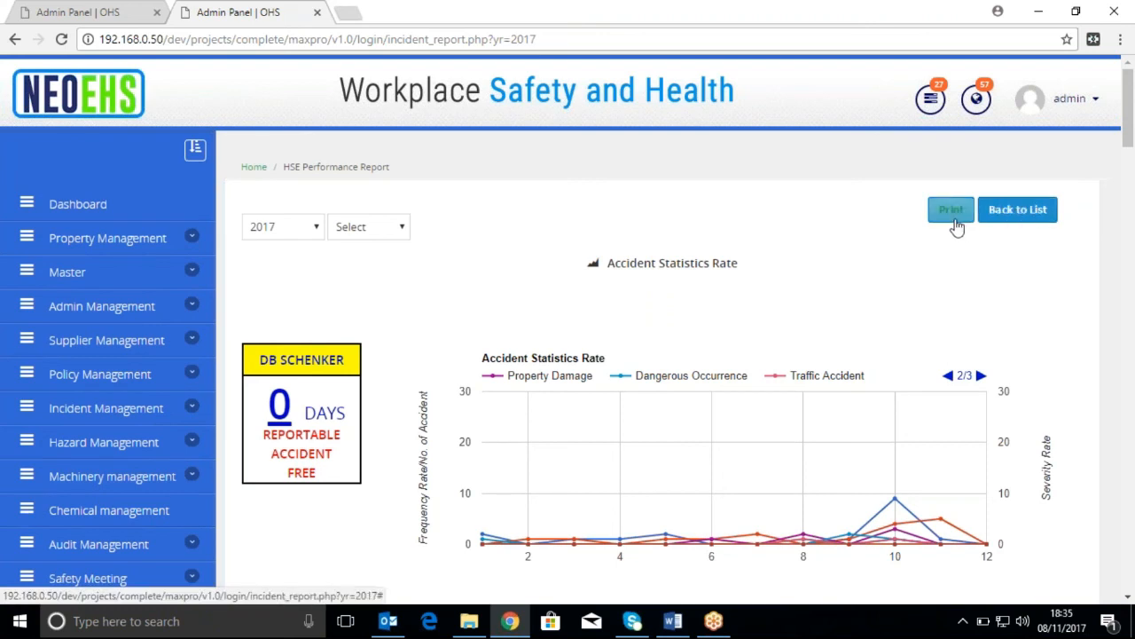
click(1016, 221)
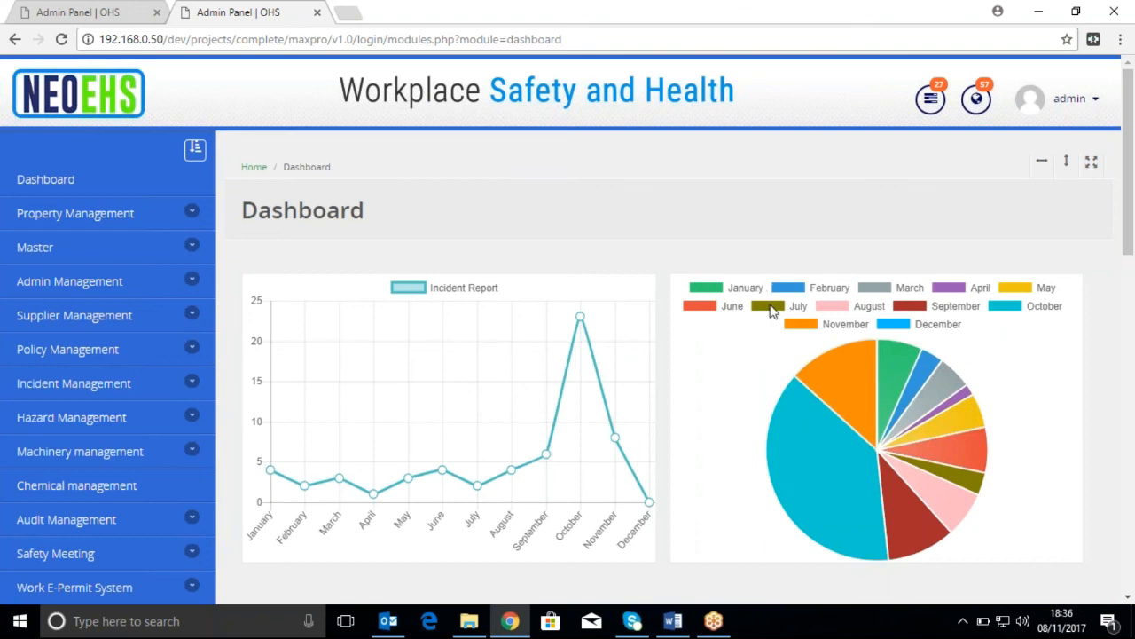
click(844, 390)
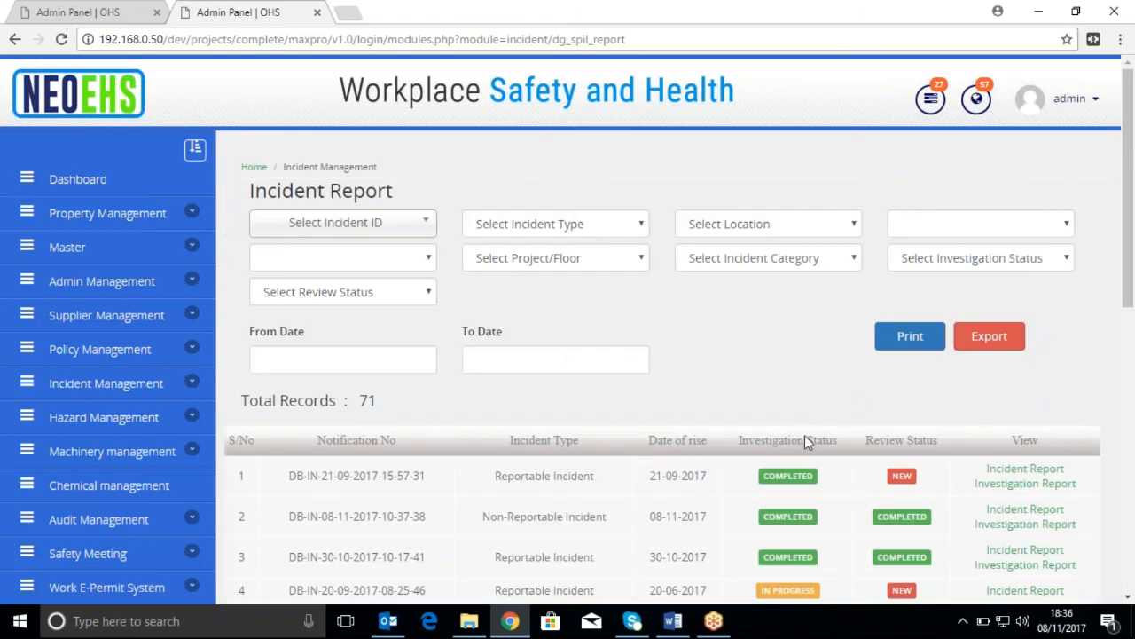
View the incident report of the non-reportable incident dated 08-11-2017, including its injured person and injury details, and leave it
scroll(775, 463, down, 2)
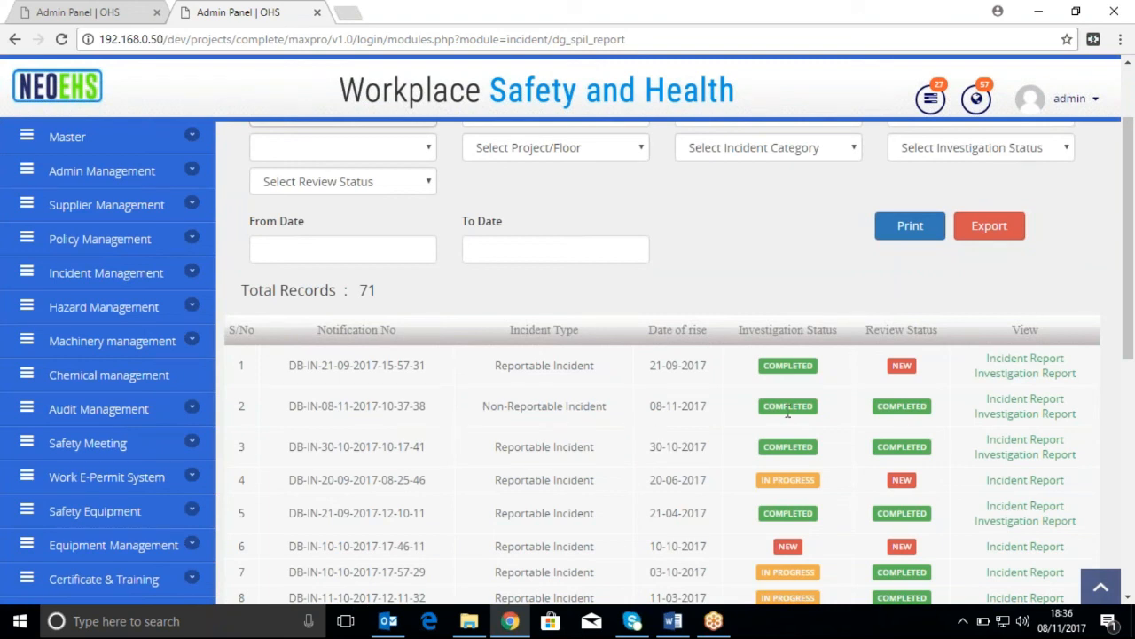
click(1022, 407)
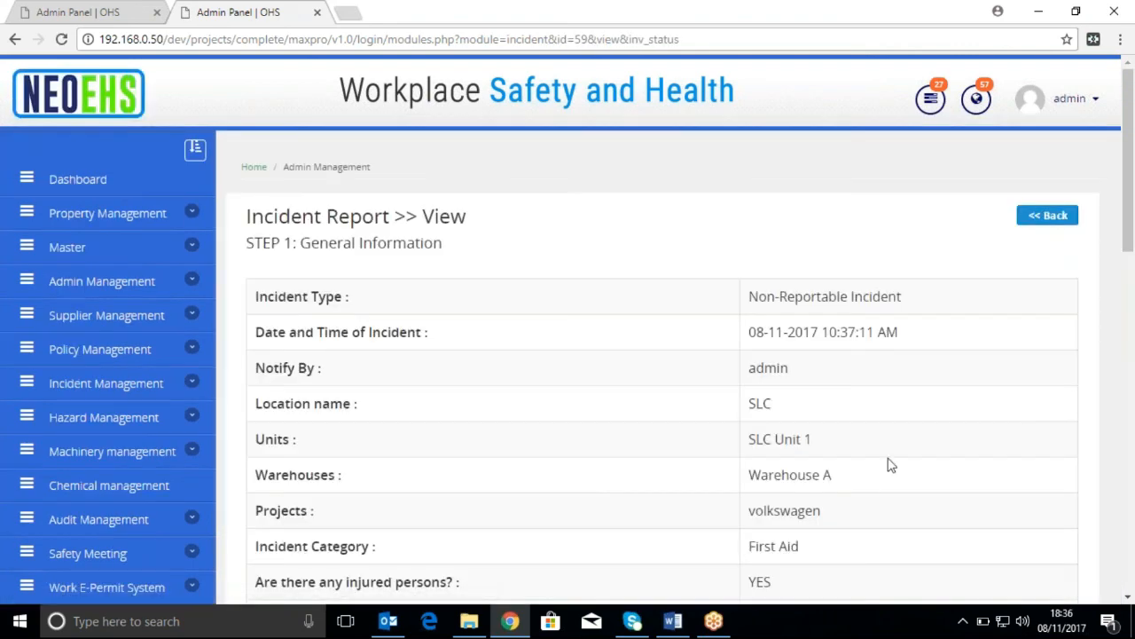
scroll(890, 464, down, 10)
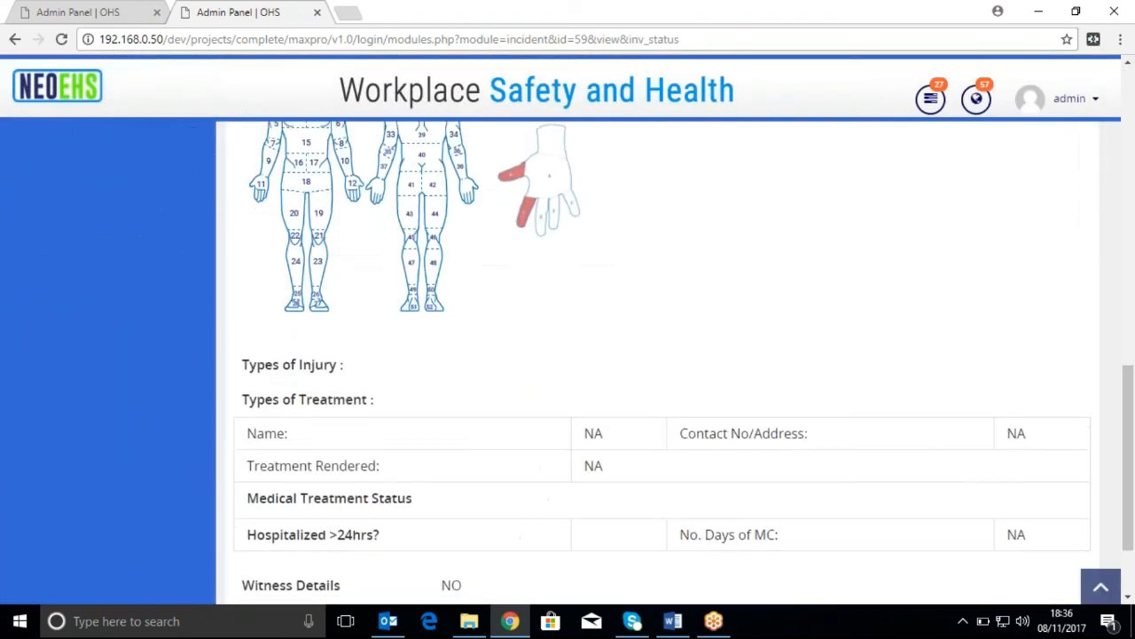
scroll(891, 465, up, 8)
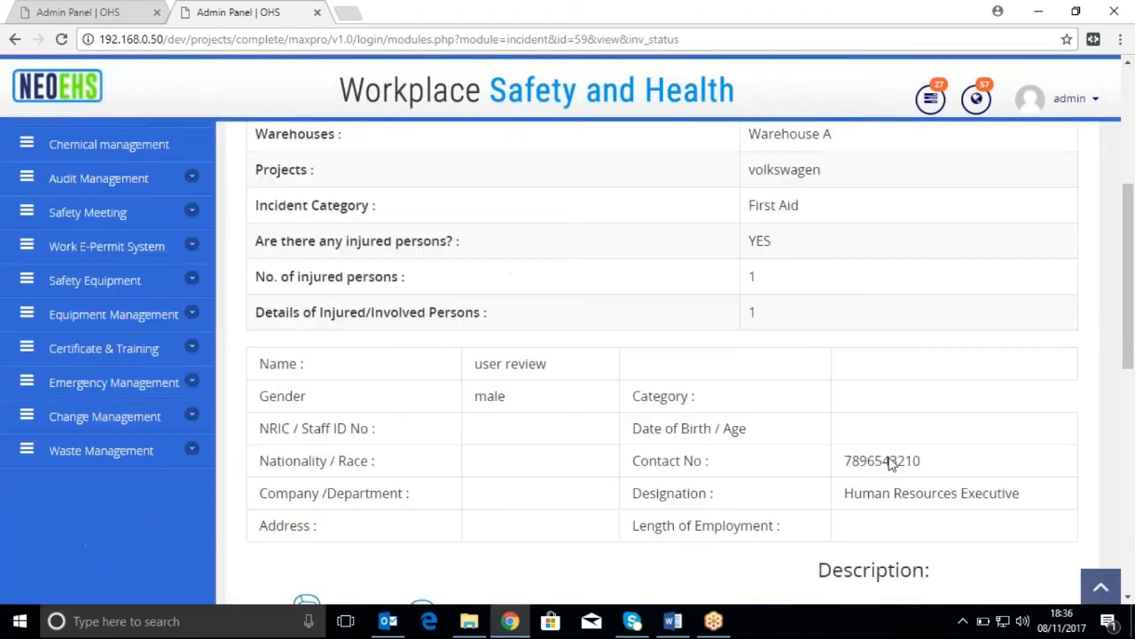
scroll(890, 465, up, 4)
click(1048, 216)
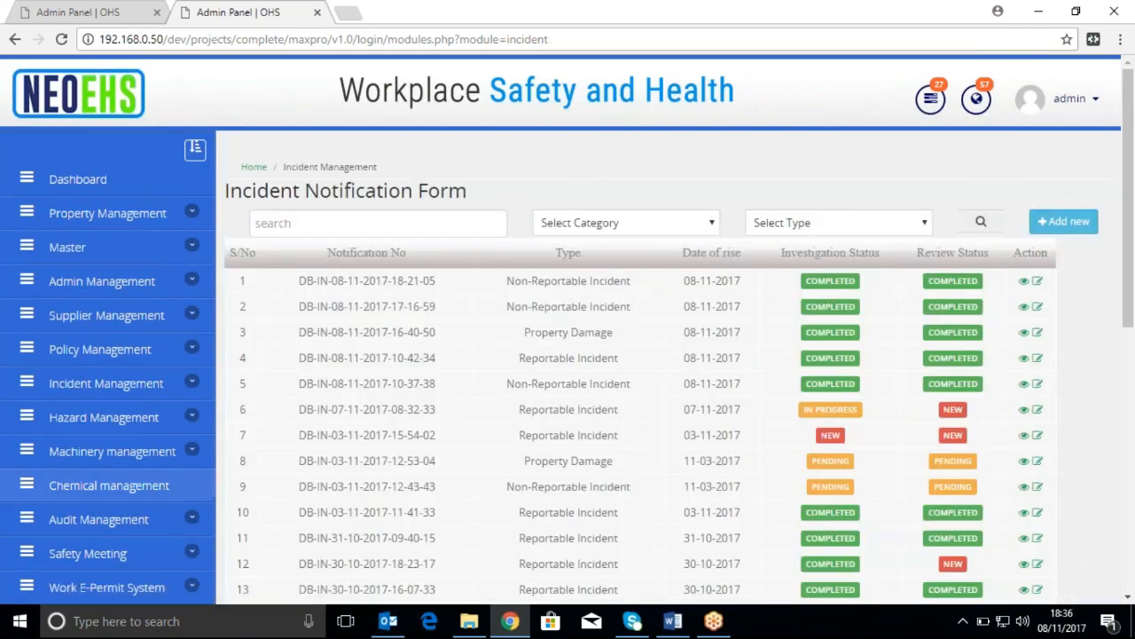
Reopen the Incident Report listing from the dashboard's monthly pie chart, look over its records and return to the dashboard
click(146, 177)
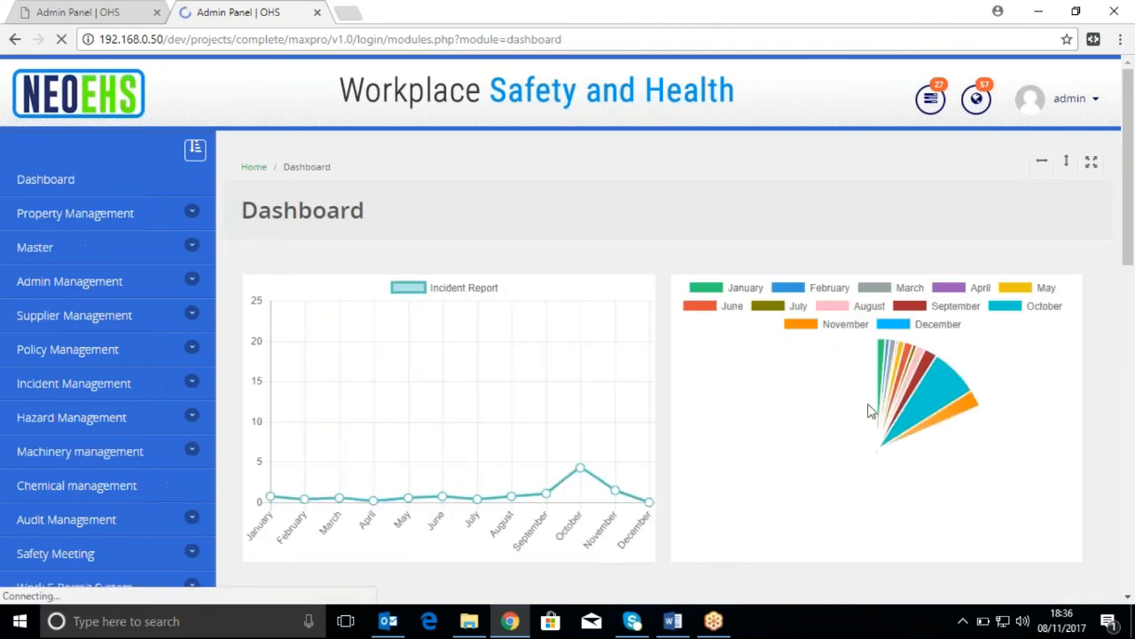
click(848, 382)
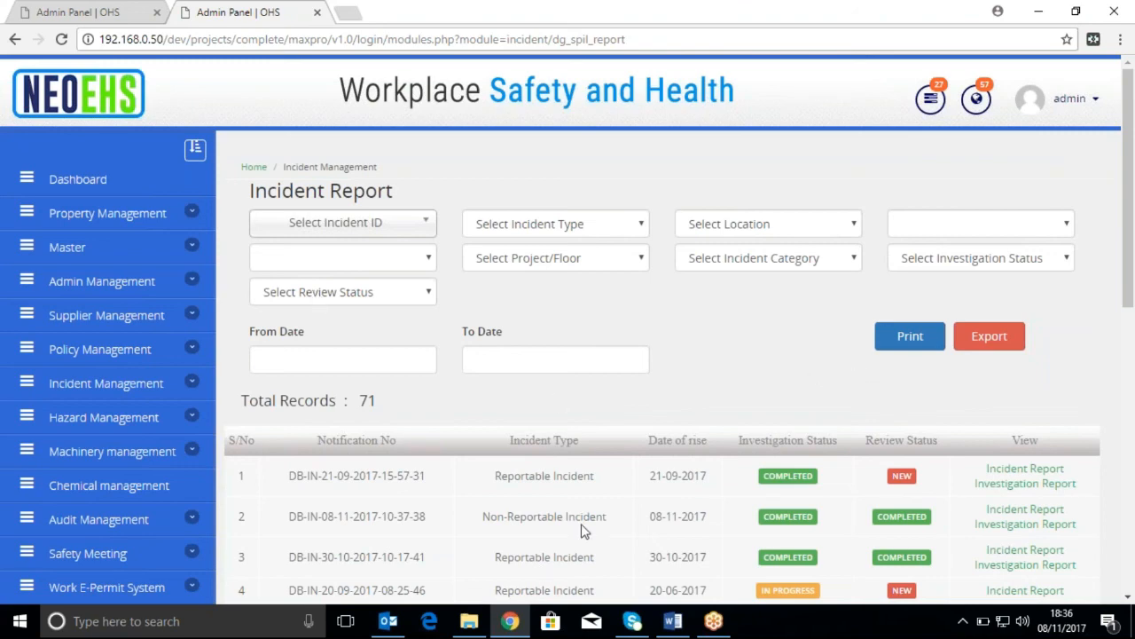
scroll(545, 574, down, 1)
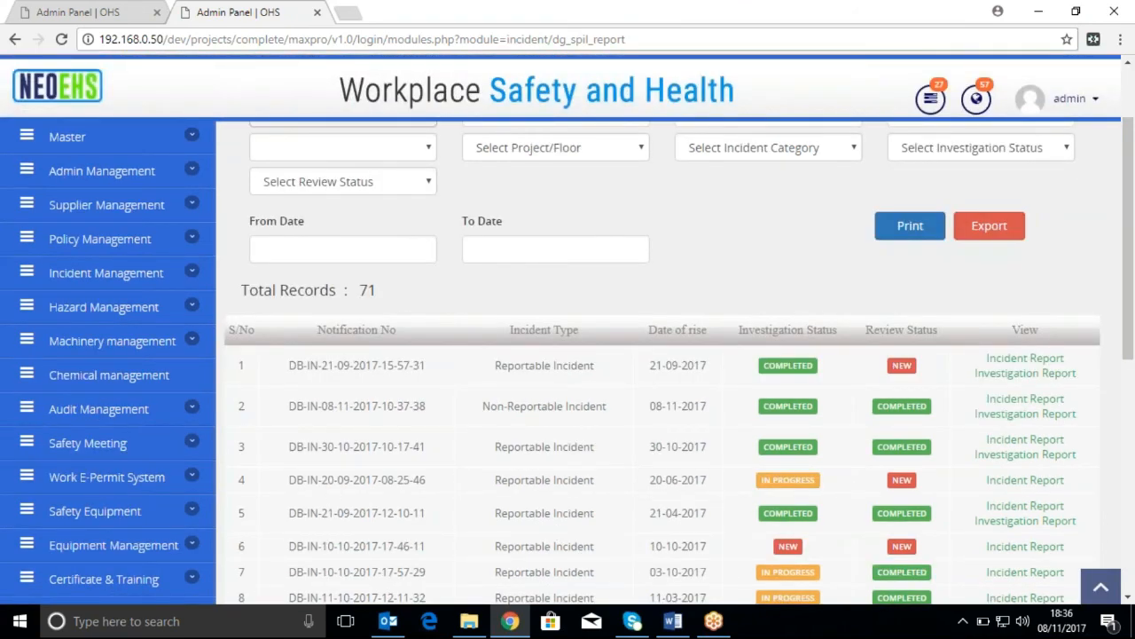
scroll(64, 241, up, 1)
click(76, 175)
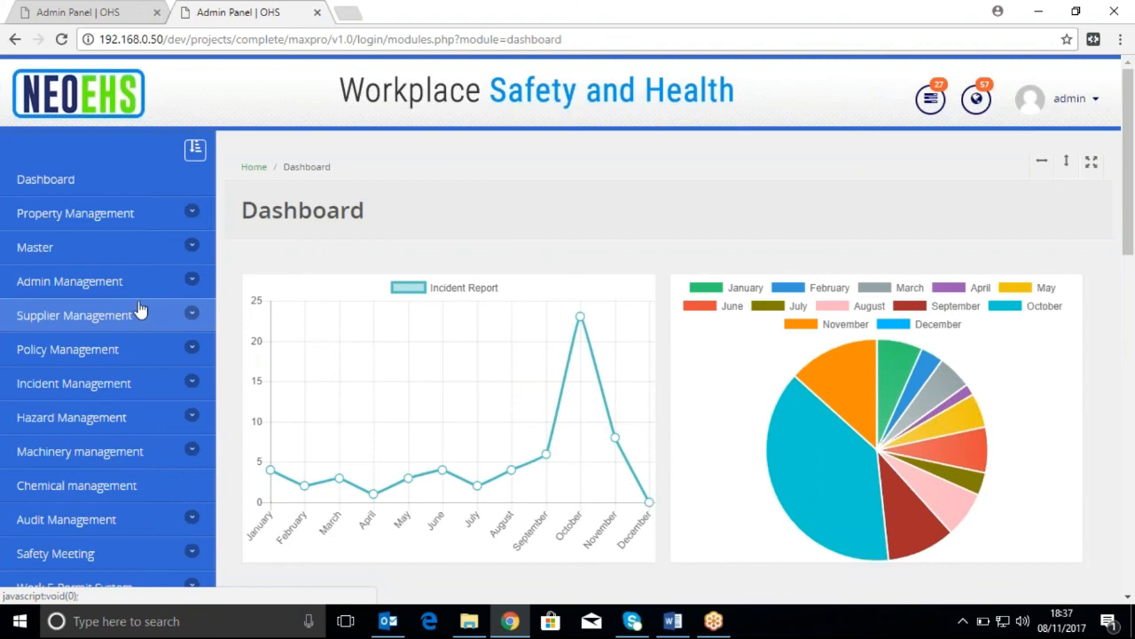
Open the Location Types master list, view the blank form for adding a location type and return to the list
click(170, 249)
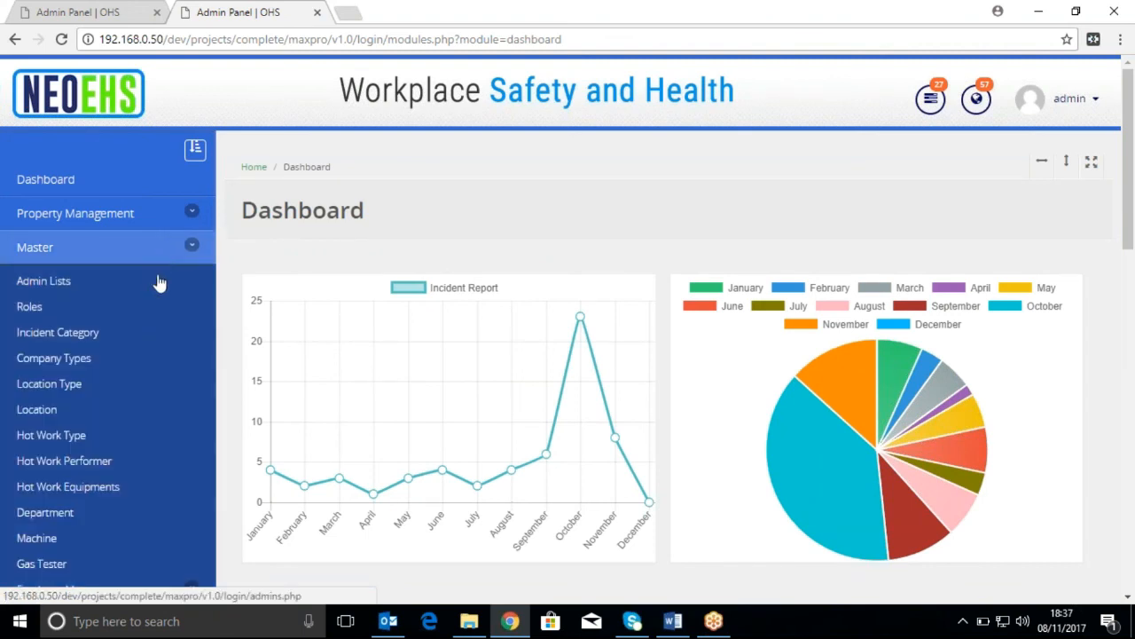
click(138, 383)
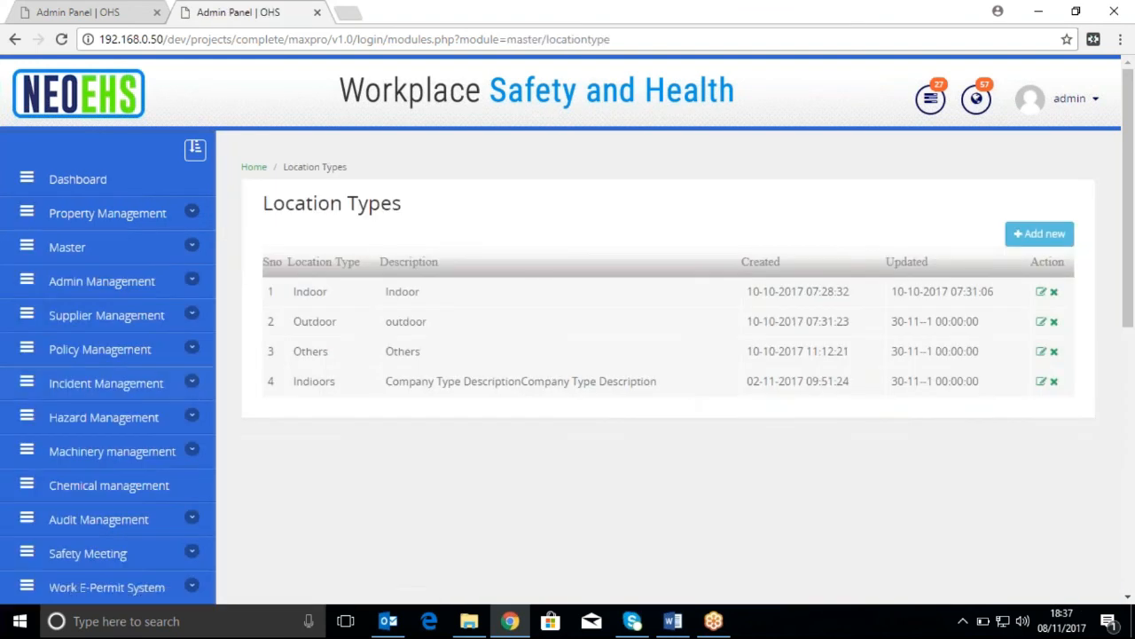
click(1057, 238)
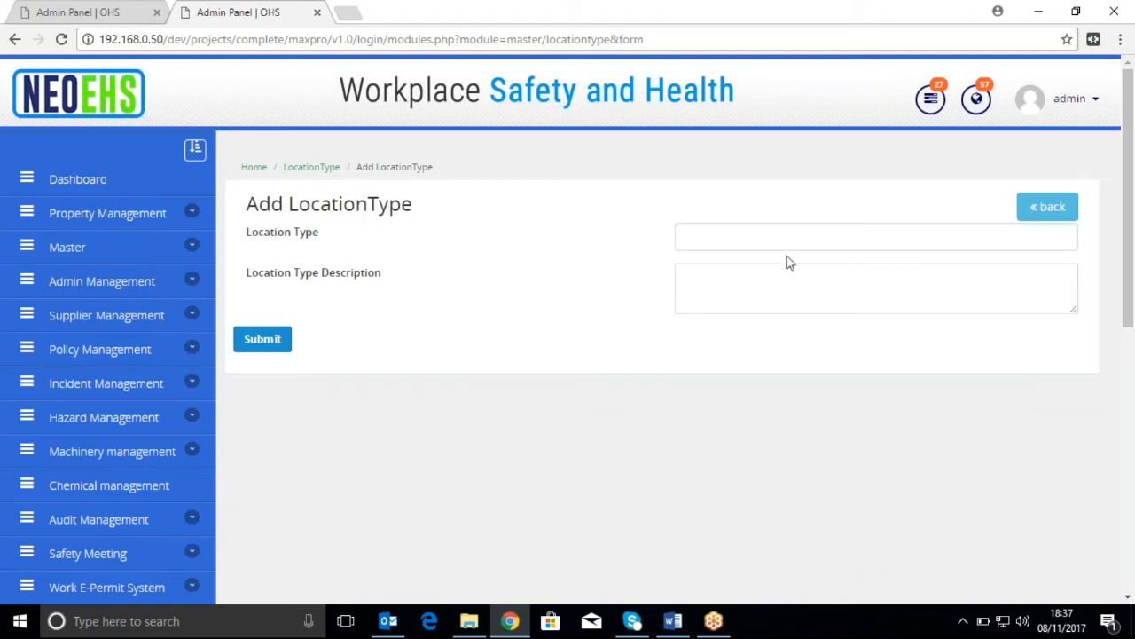
click(1044, 206)
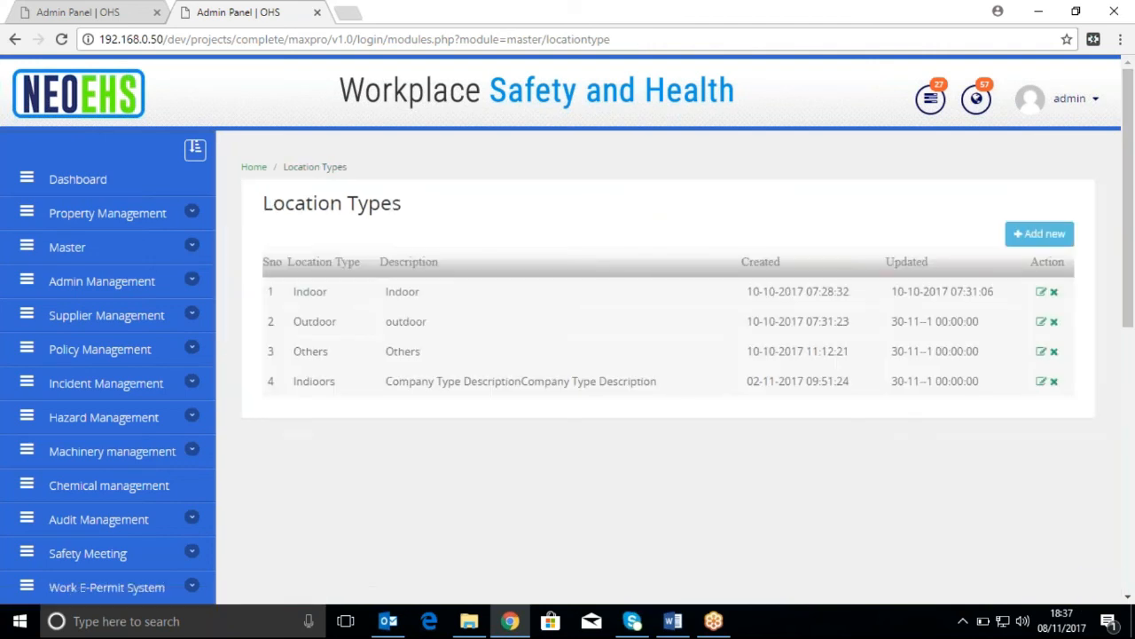
Look through the available Master data categories from Admin Lists to Audit Score Value and return to the dashboard
click(148, 253)
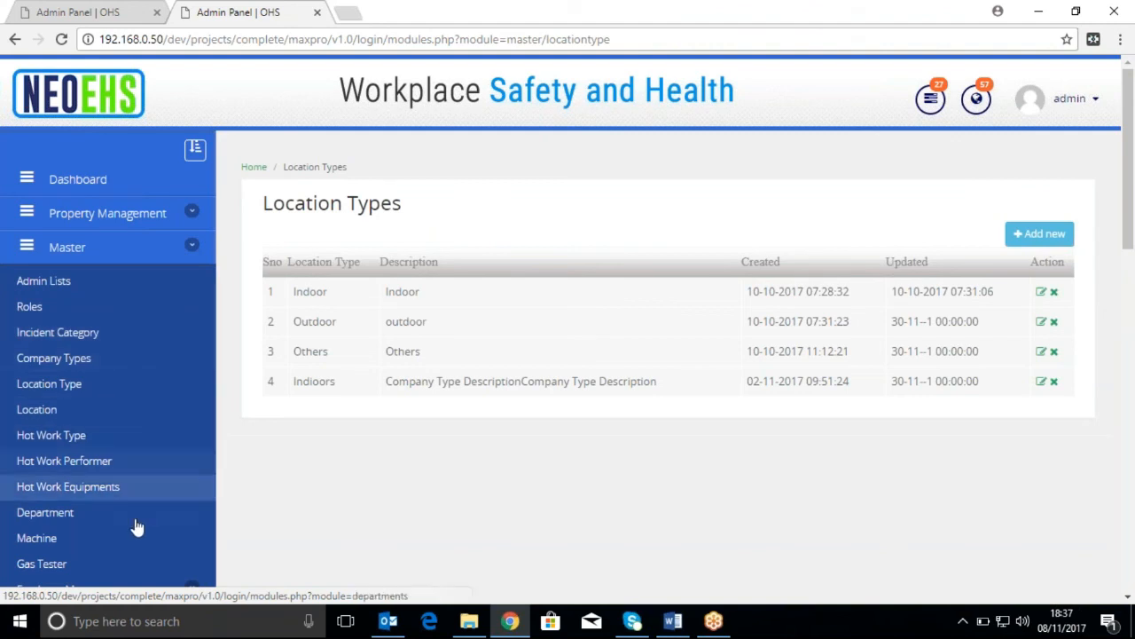
scroll(146, 514, down, 3)
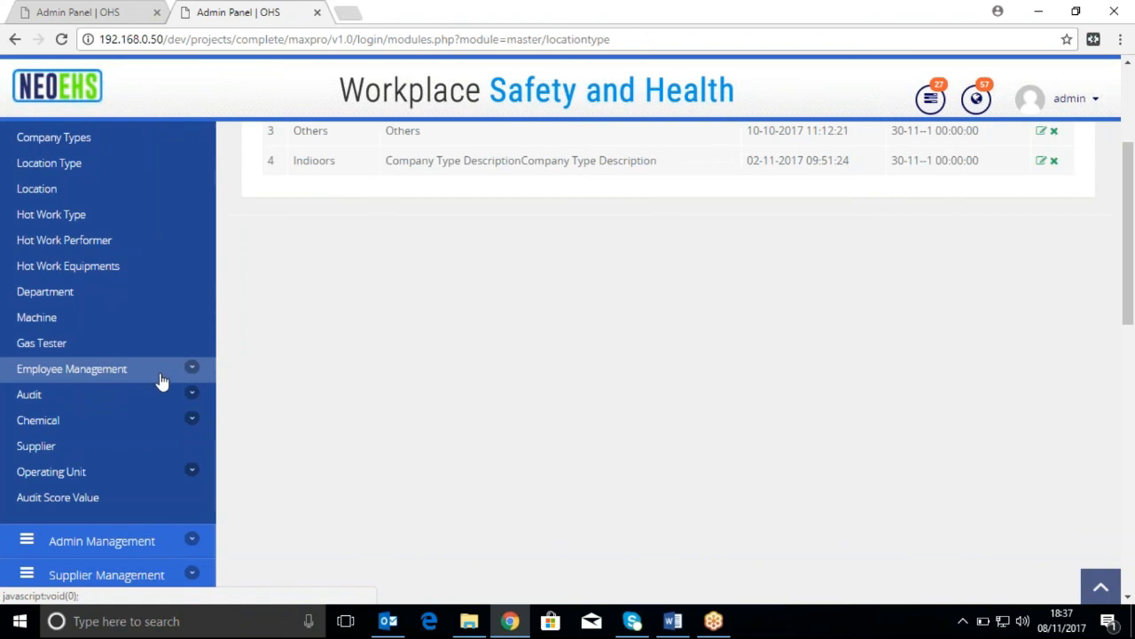
scroll(161, 381, up, 3)
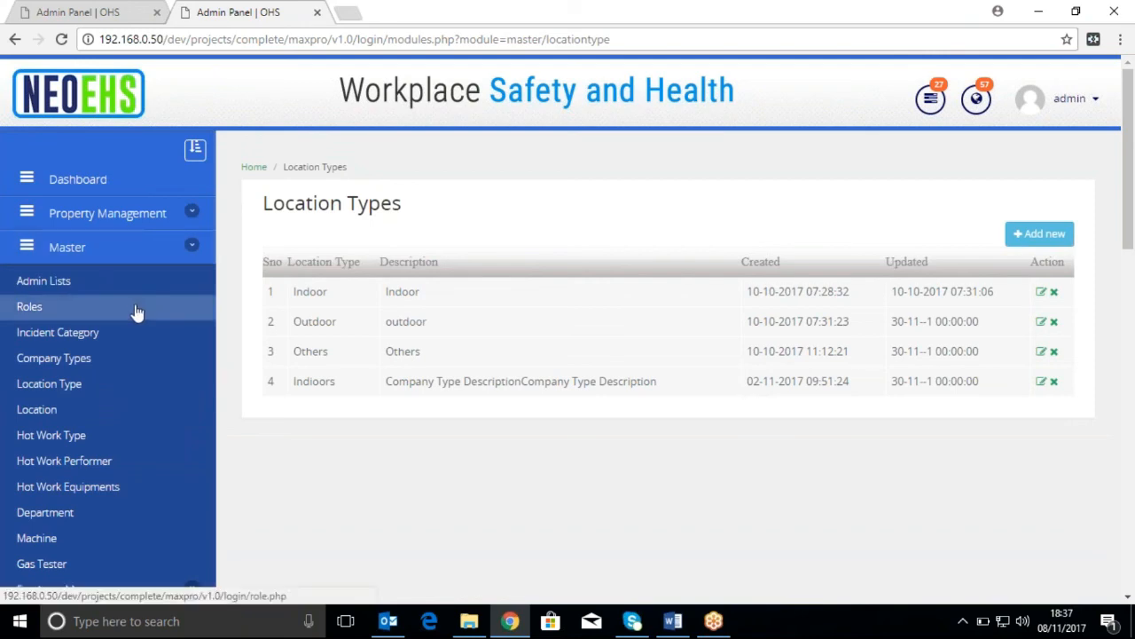
click(142, 182)
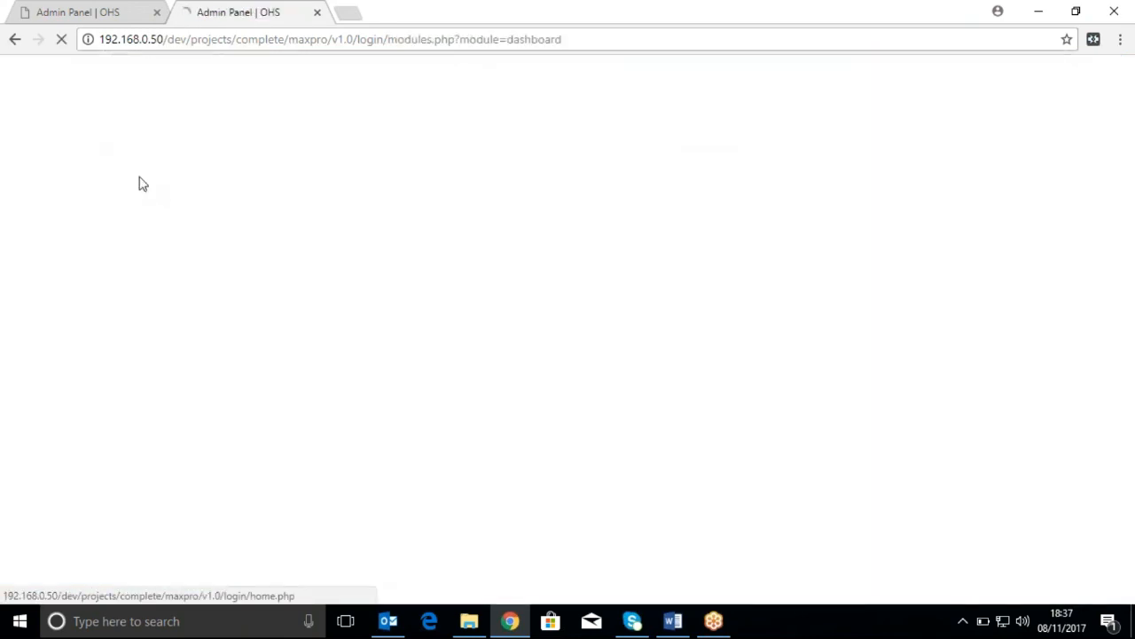